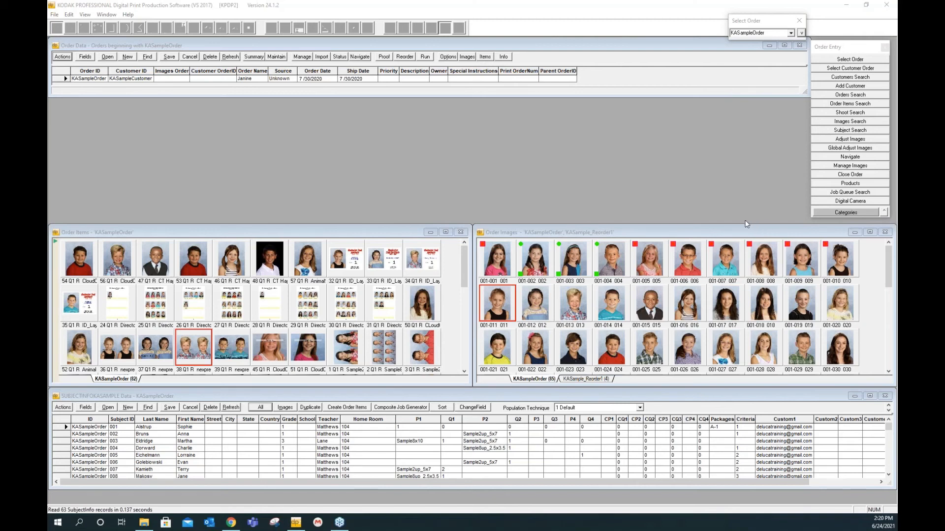
# Open order image 001-011 in its own window and move that window above the Order Items and Order Images windows
pyautogui.click(687, 235)
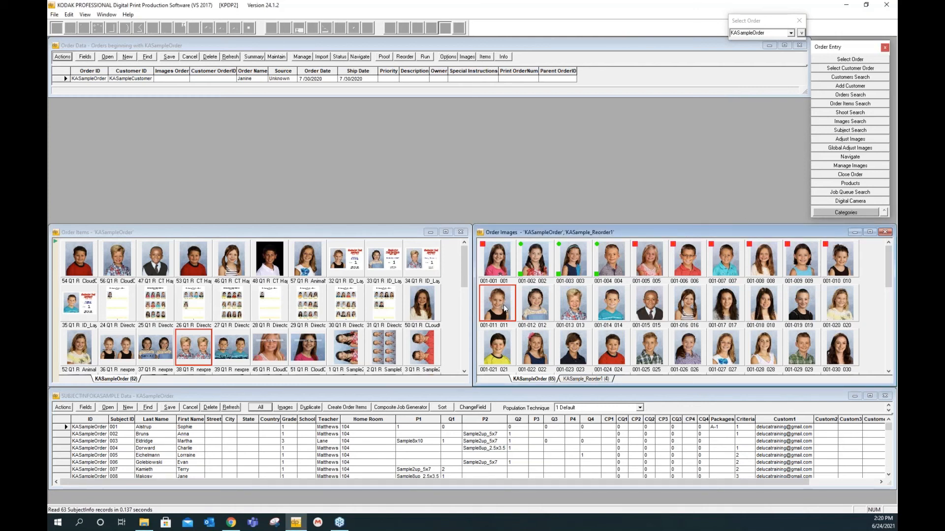
pyautogui.doubleClick(505, 308)
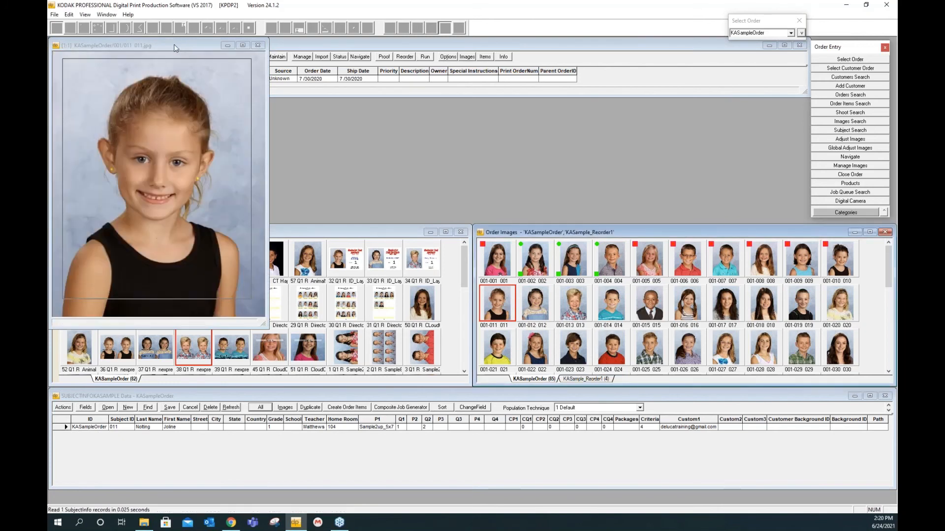
pyautogui.moveTo(175, 47); pyautogui.dragTo(382, 53)
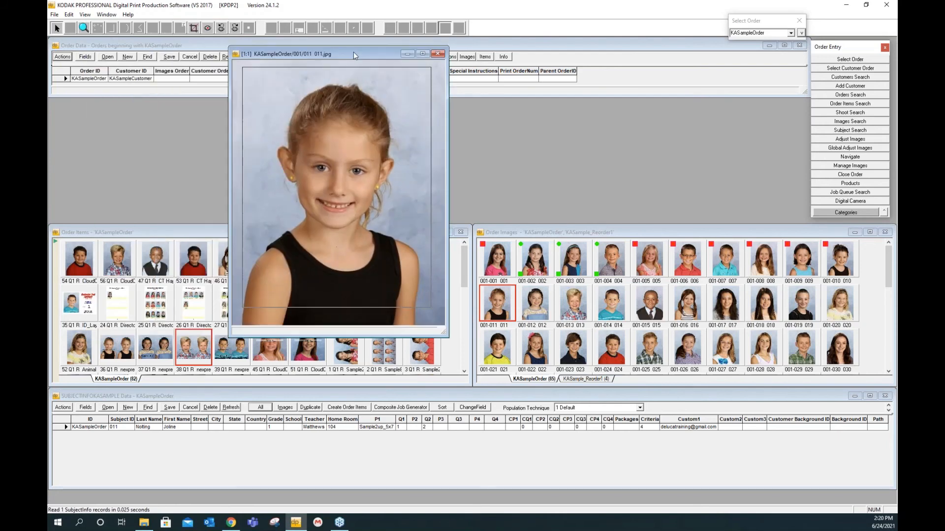
pyautogui.click(193, 29)
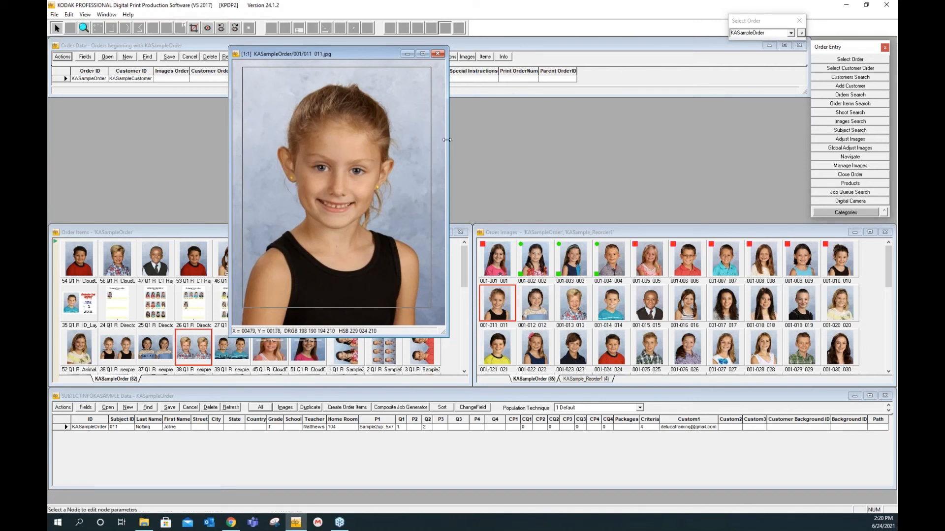
# Send image 001-011 to 36Pix for Knock Out processing at the Regular service level
pyautogui.click(632, 233)
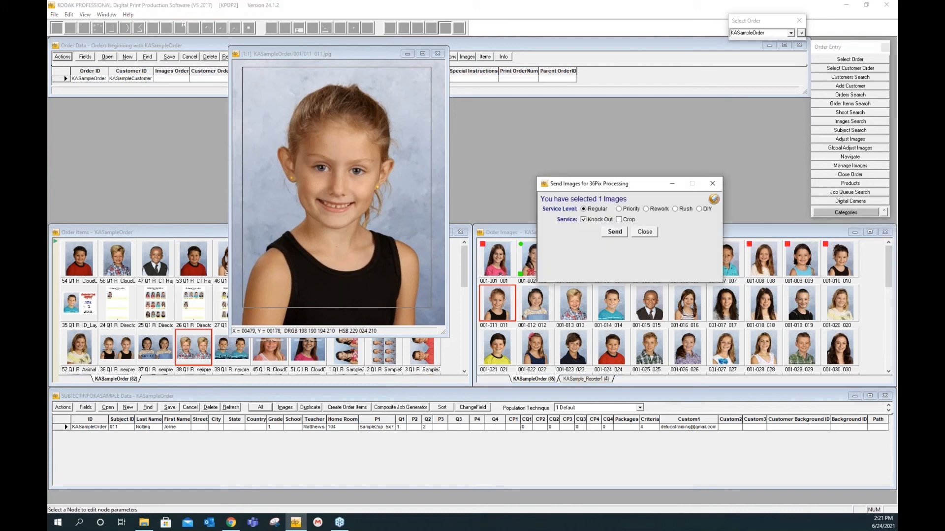
pyautogui.click(620, 236)
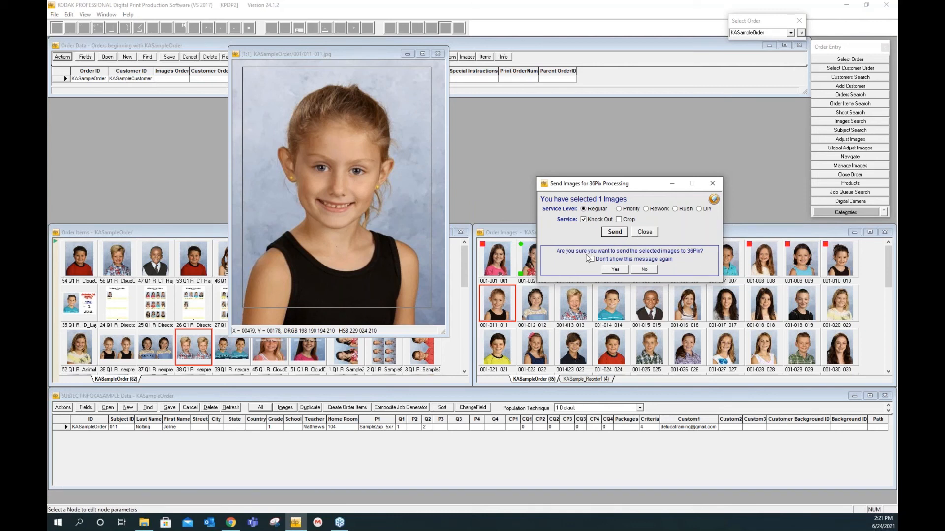
pyautogui.click(614, 270)
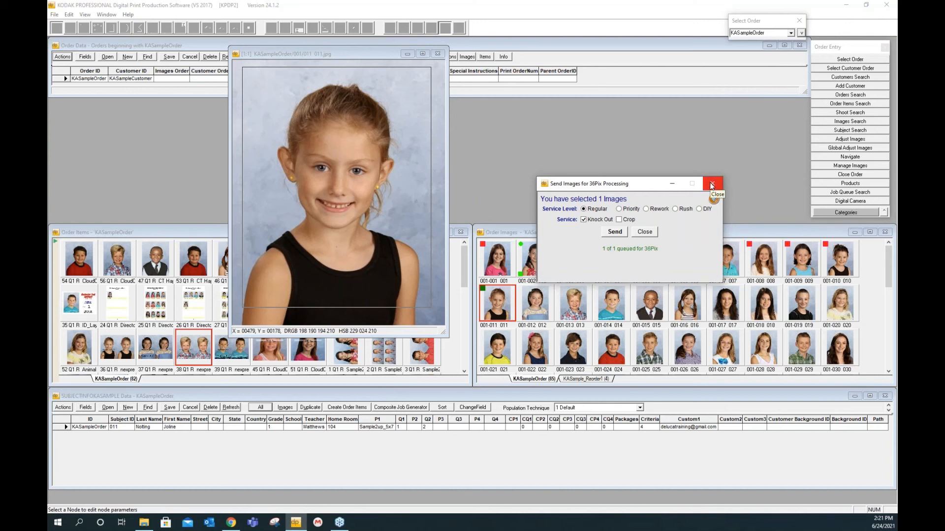
pyautogui.click(711, 184)
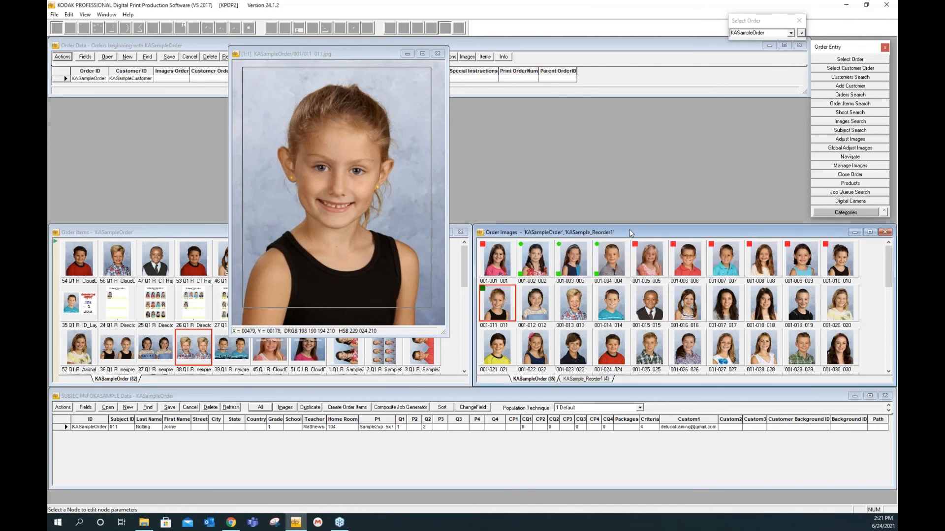
# Adjust the density of image 001-011 to 21 and save the adjustment
pyautogui.click(858, 138)
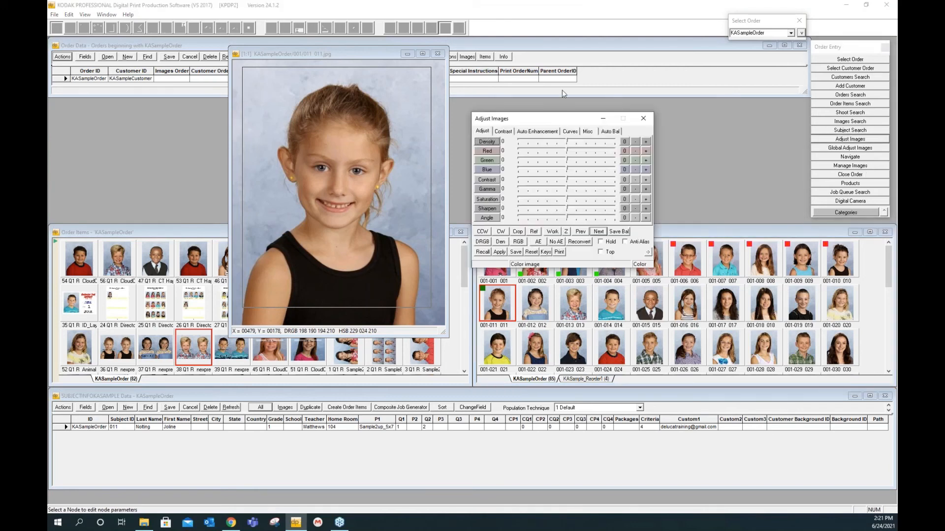
pyautogui.moveTo(545, 122); pyautogui.dragTo(603, 68)
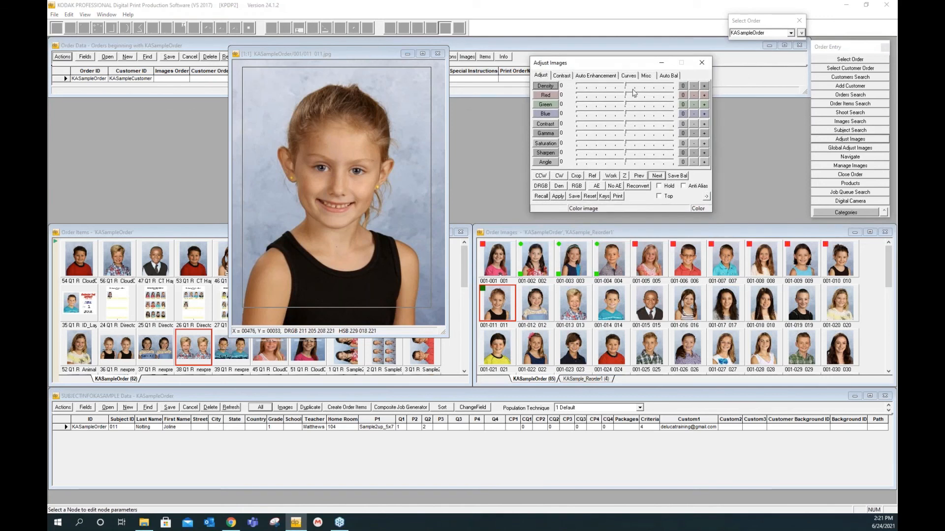
pyautogui.moveTo(625, 87); pyautogui.dragTo(638, 87)
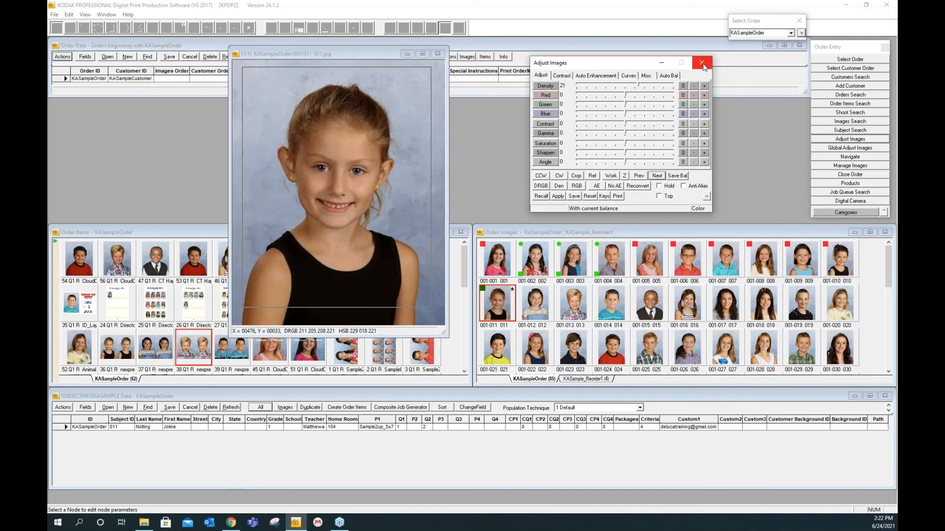
pyautogui.click(573, 197)
pyautogui.click(702, 65)
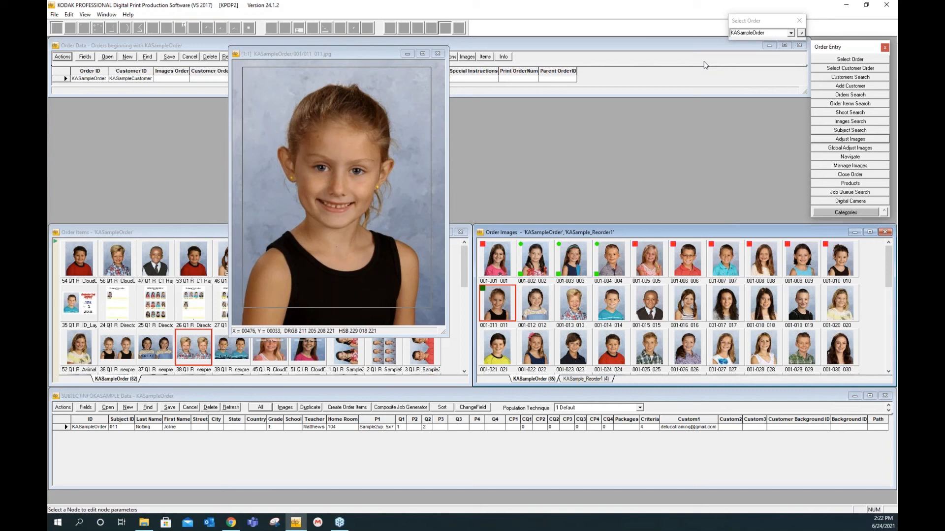
# Show the order images with chroma key background CC, filtering the backgrounds by "c", and bring the green-screen images into view
pyautogui.rightClick(495, 302)
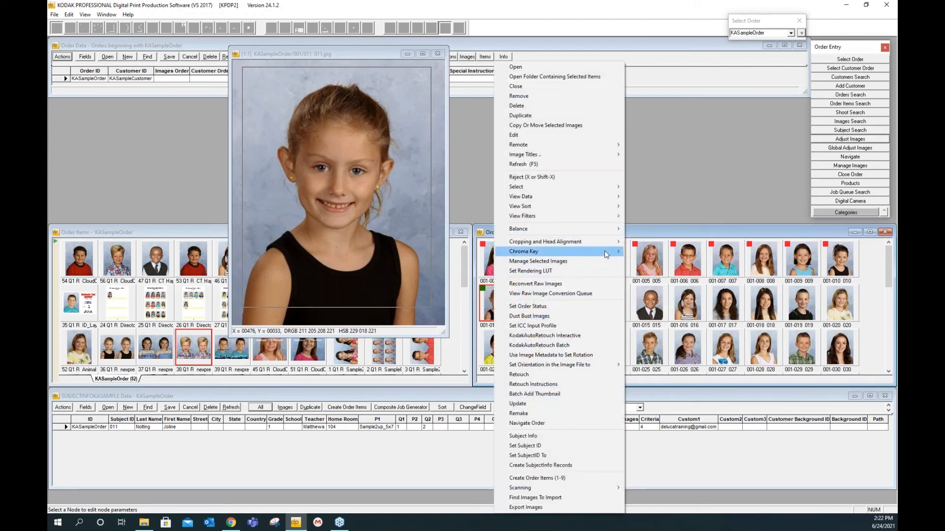
pyautogui.moveTo(606, 254)
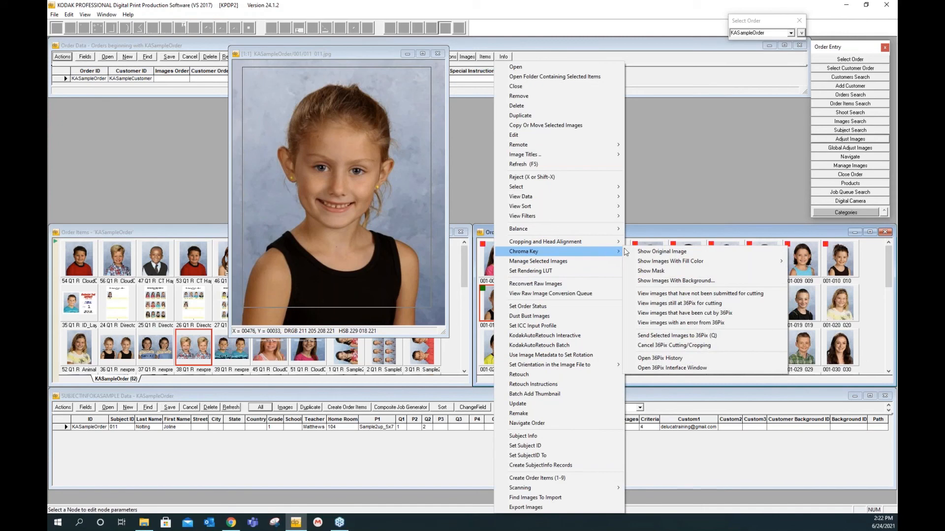
pyautogui.click(715, 283)
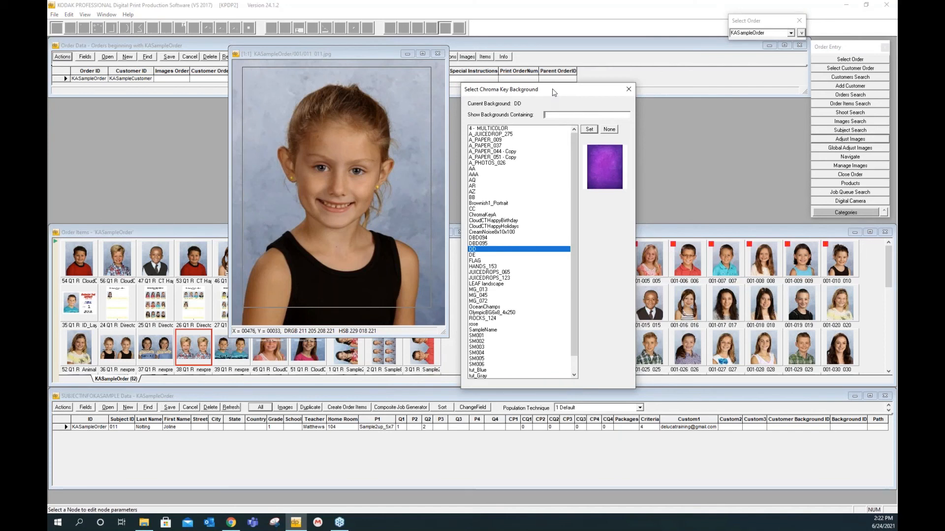
pyautogui.write('c')
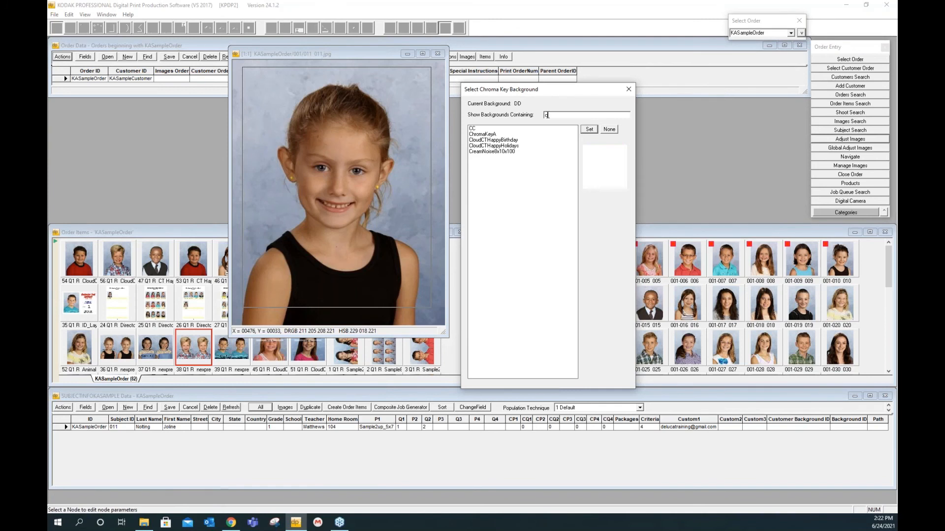
pyautogui.click(471, 130)
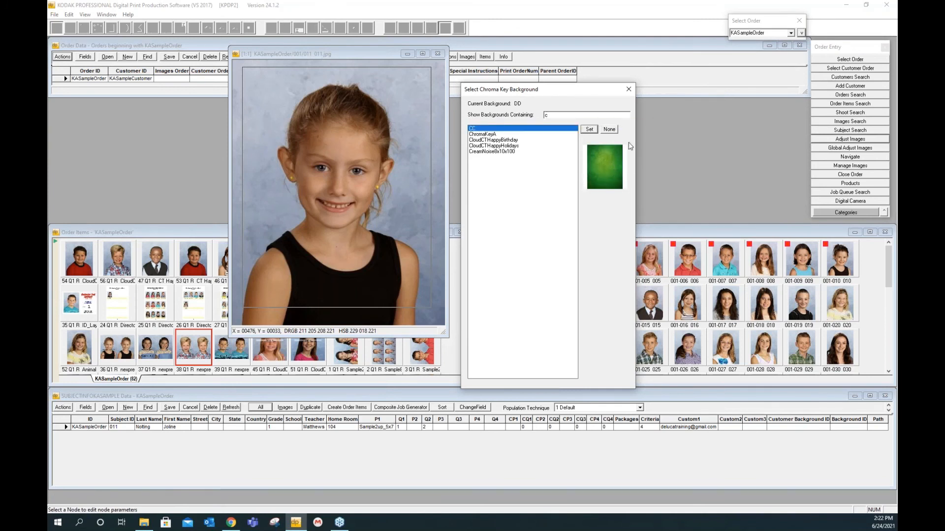
pyautogui.click(593, 130)
pyautogui.moveTo(886, 255); pyautogui.dragTo(889, 347)
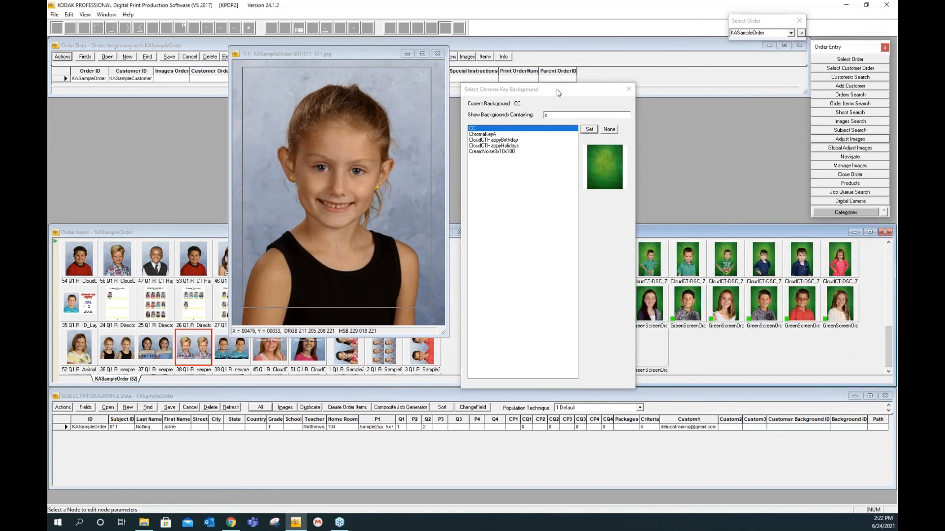
pyautogui.moveTo(558, 91); pyautogui.dragTo(439, 103)
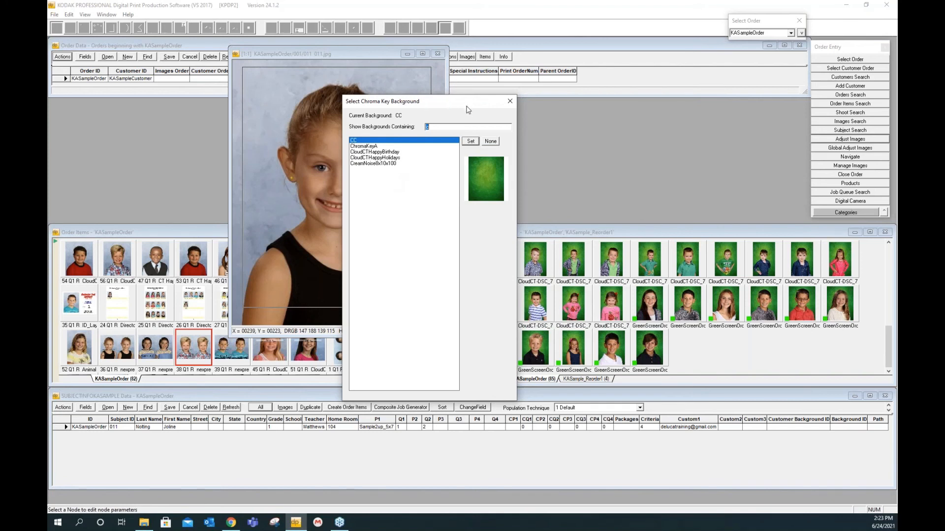
pyautogui.click(509, 101)
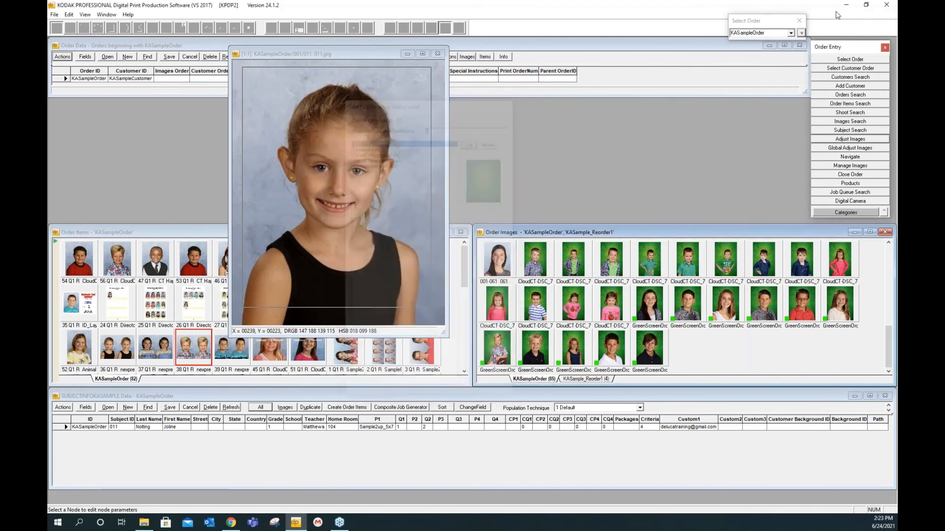
# View the order functions available for KASampleOrder and look at its Manage Images window
pyautogui.click(761, 22)
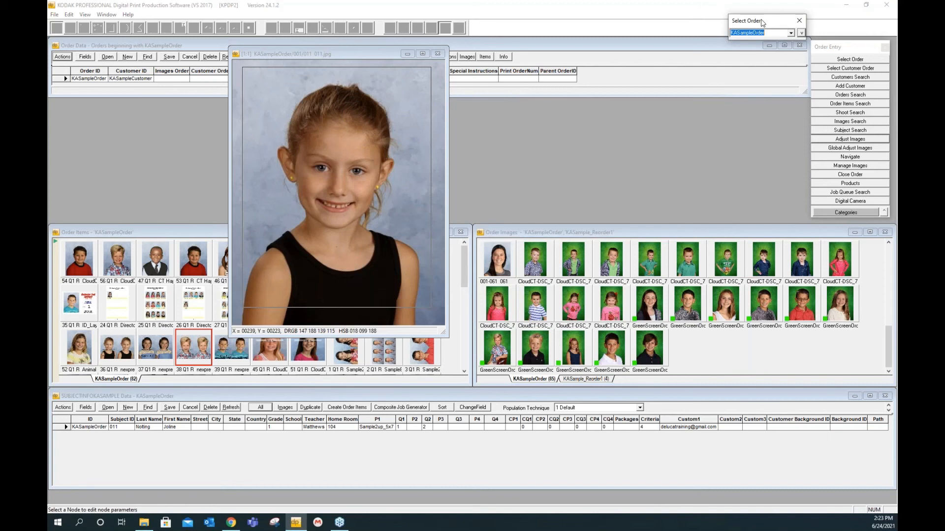
pyautogui.click(802, 32)
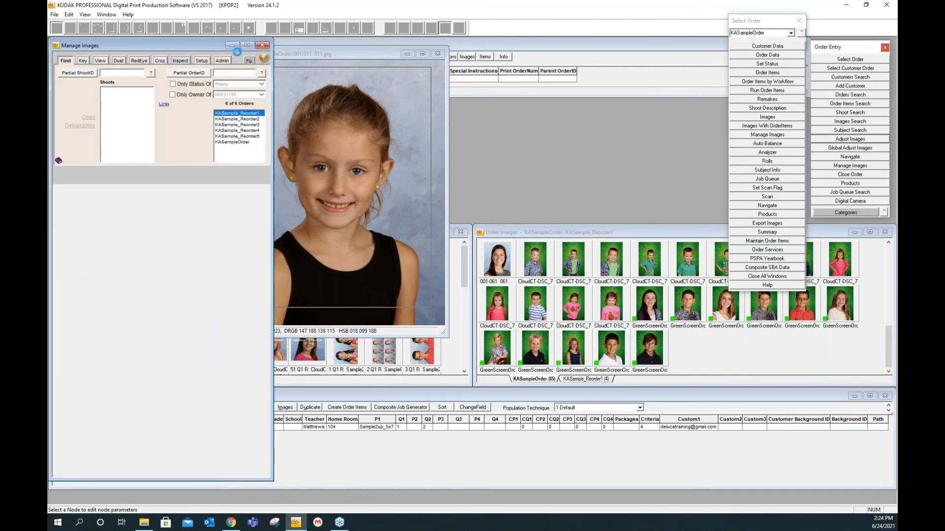
pyautogui.click(262, 46)
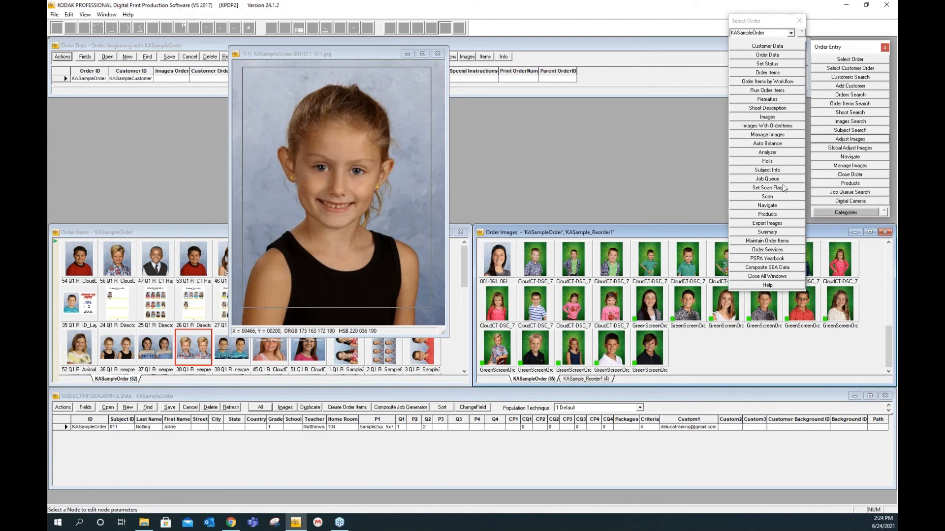
pyautogui.click(802, 33)
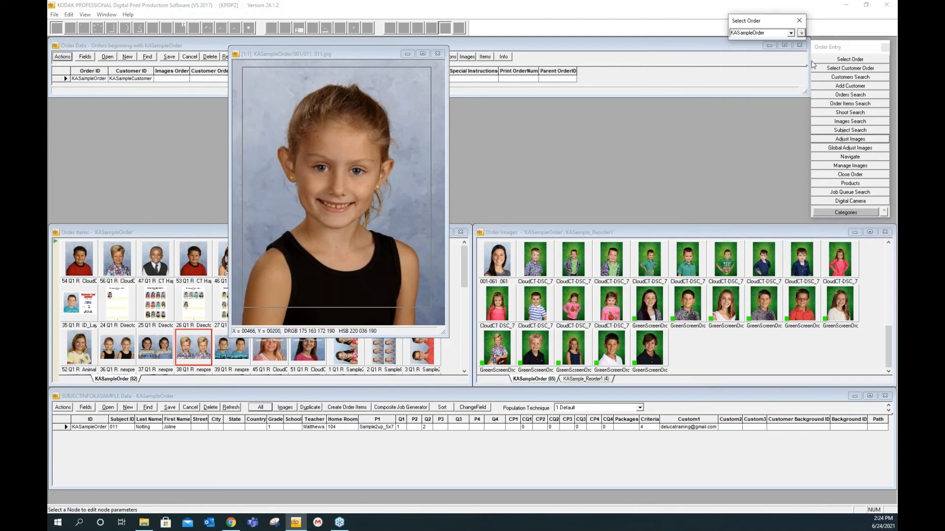
# Open the 36Pix CloudCT export tool and review the available CloudCT products
pyautogui.click(860, 212)
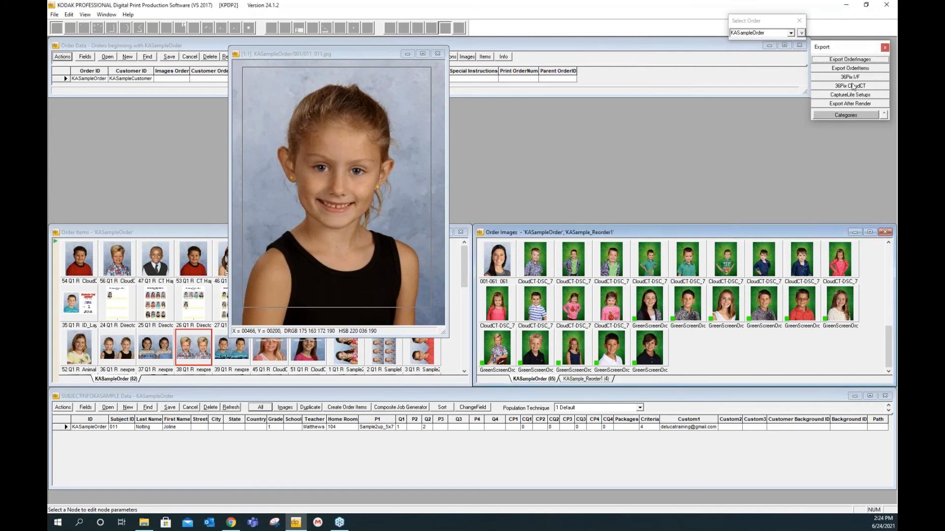
pyautogui.click(855, 87)
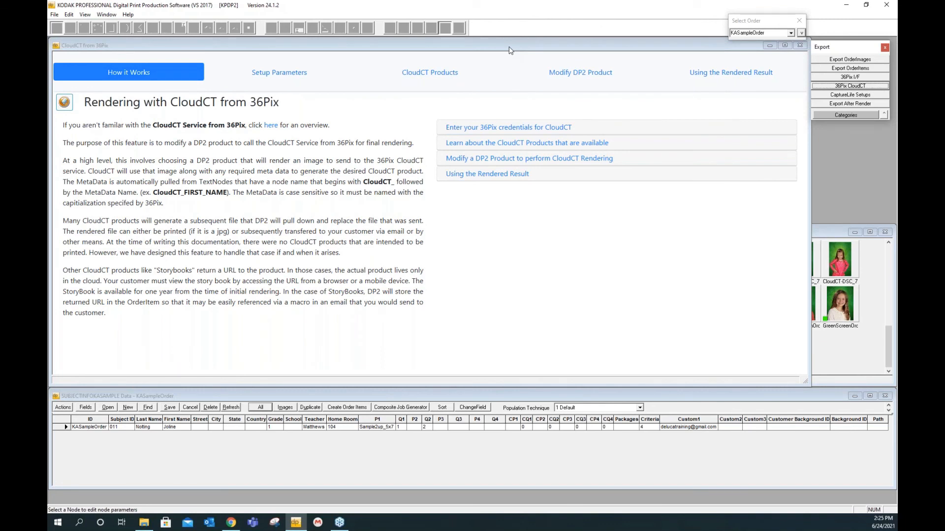
pyautogui.click(435, 77)
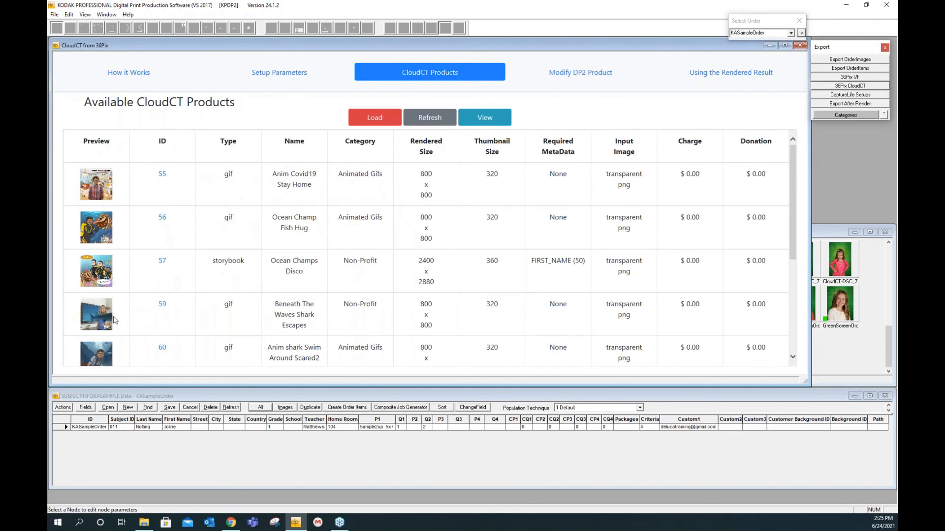
pyautogui.scroll(-3, 113, 176)
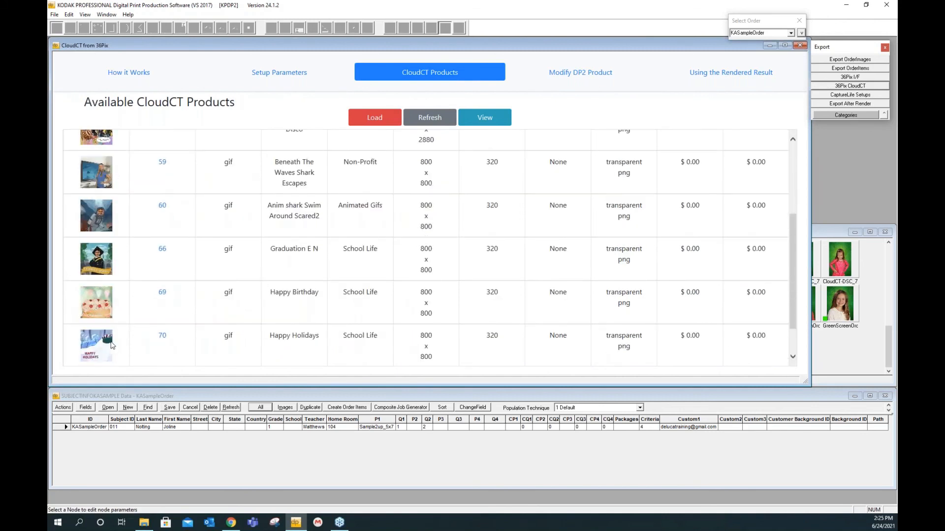
pyautogui.scroll(-1, 122, 281)
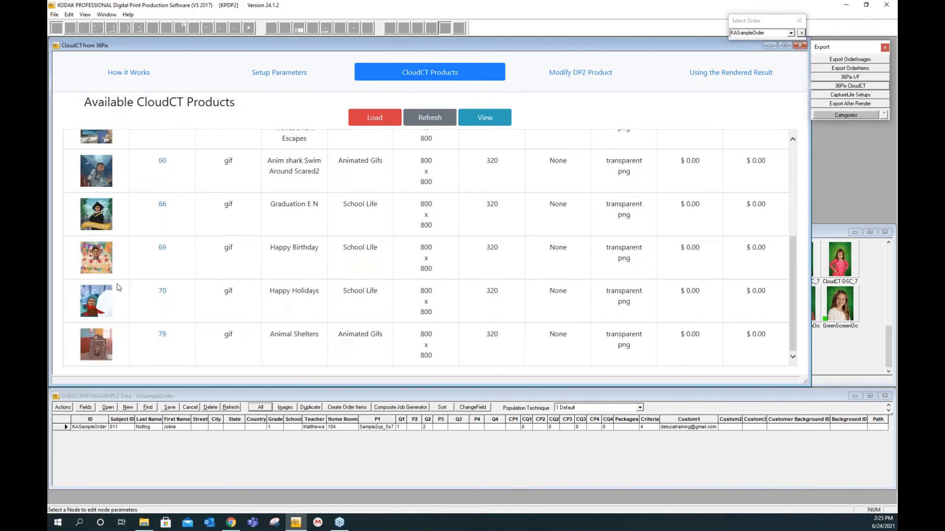
pyautogui.scroll(1, 119, 287)
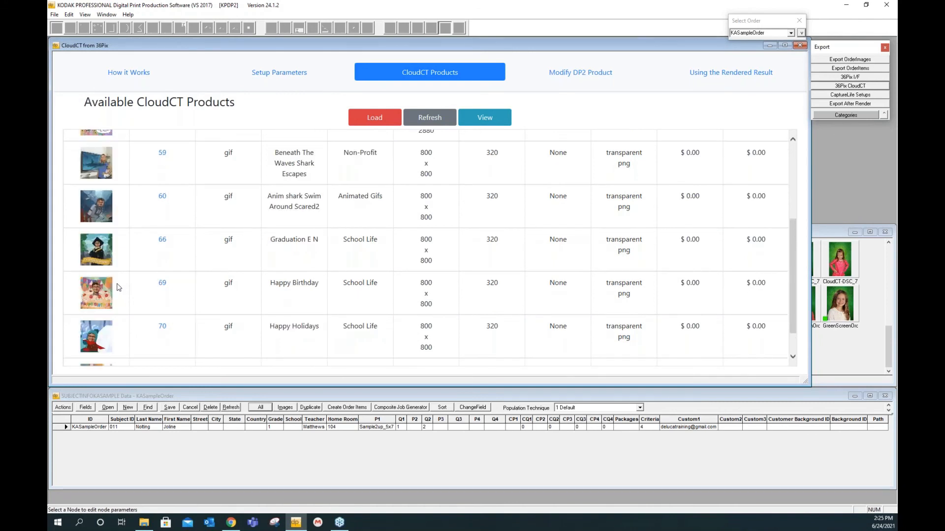
pyautogui.scroll(3, 118, 288)
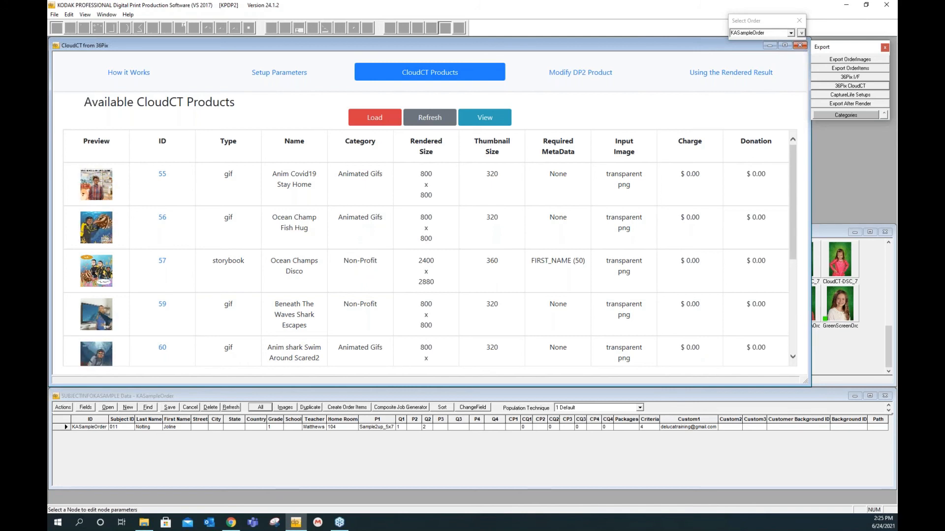
# Switch to Chrome, show the personalized ocean eBook storybook, and page back from the shark spread
pyautogui.hotkey('alt', 'Tab')
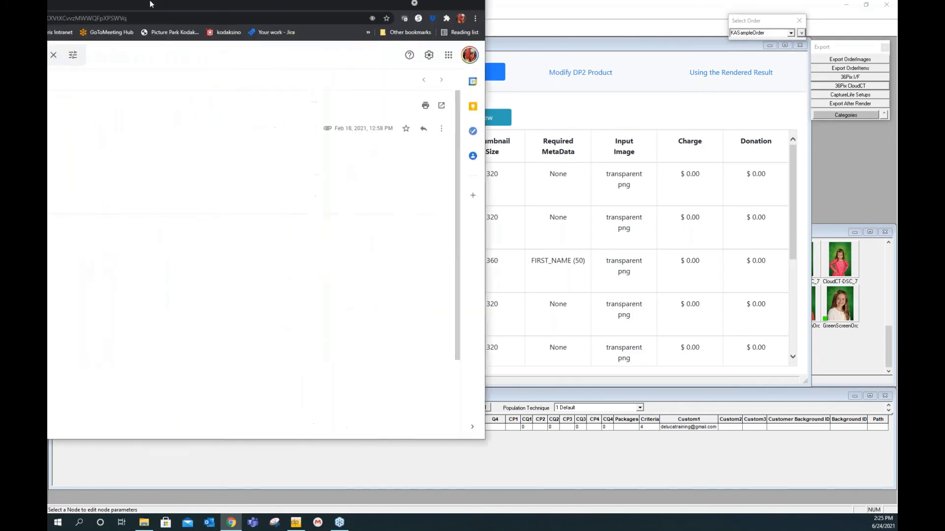
pyautogui.moveTo(513, 20); pyautogui.dragTo(530, 19)
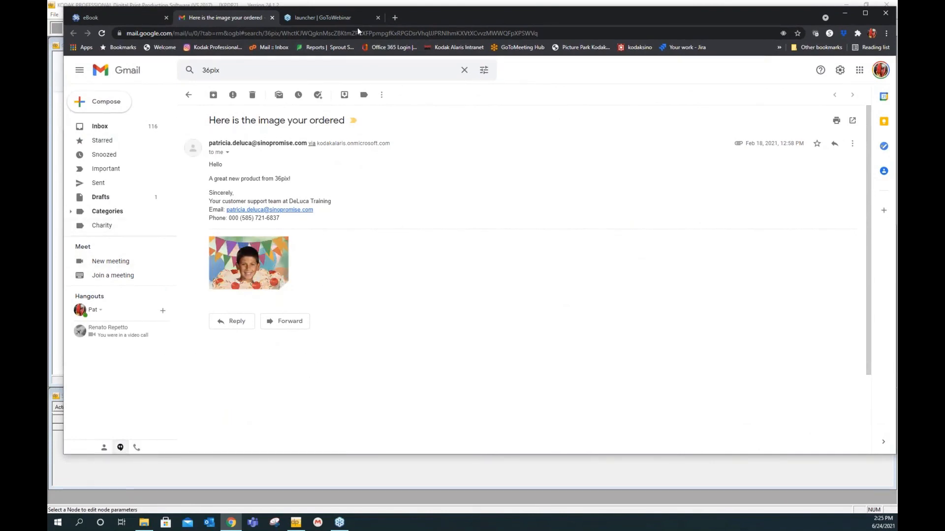
pyautogui.click(119, 17)
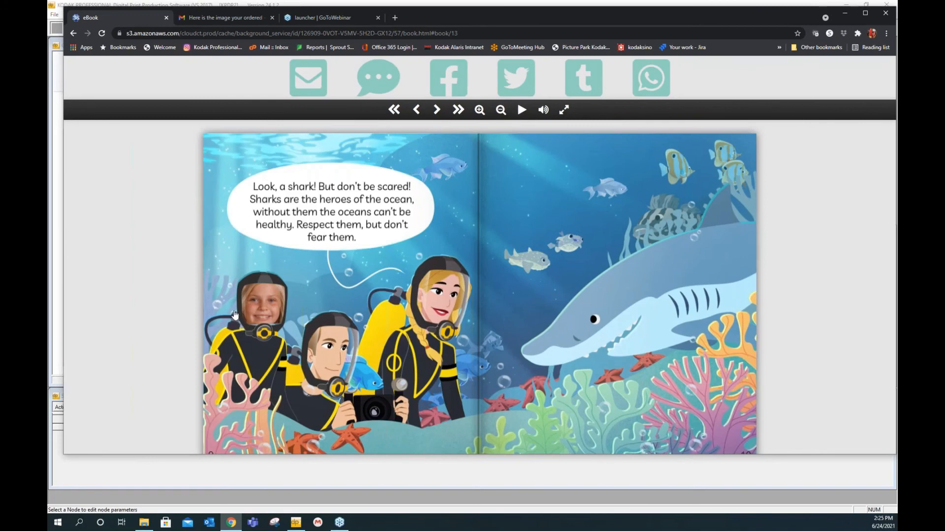
pyautogui.click(221, 299)
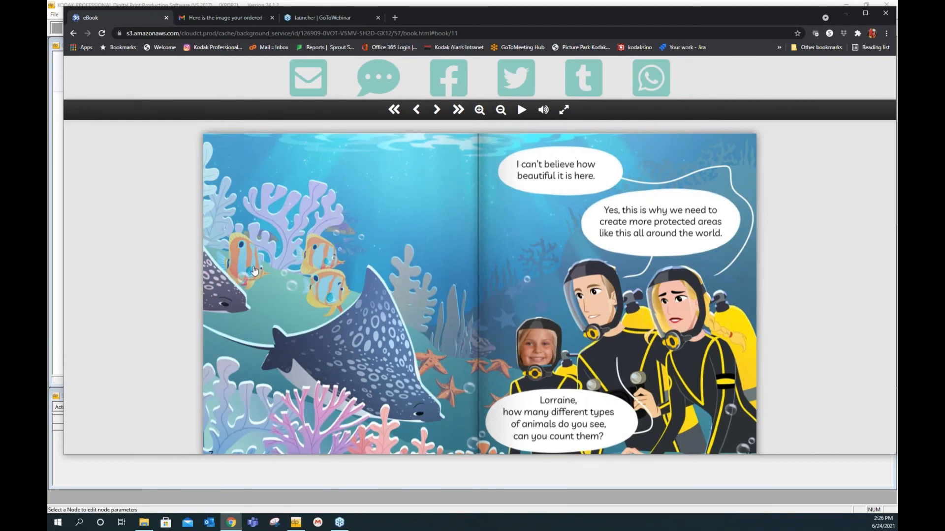
# Switch back to DP2, close the CloudCT tool and the portrait image, and make the Order Data window taller
pyautogui.click(844, 16)
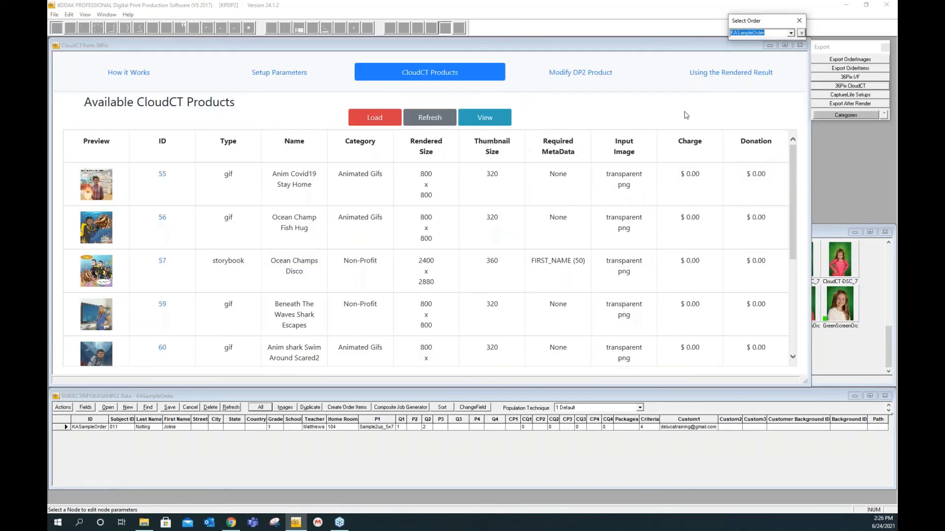
pyautogui.click(799, 46)
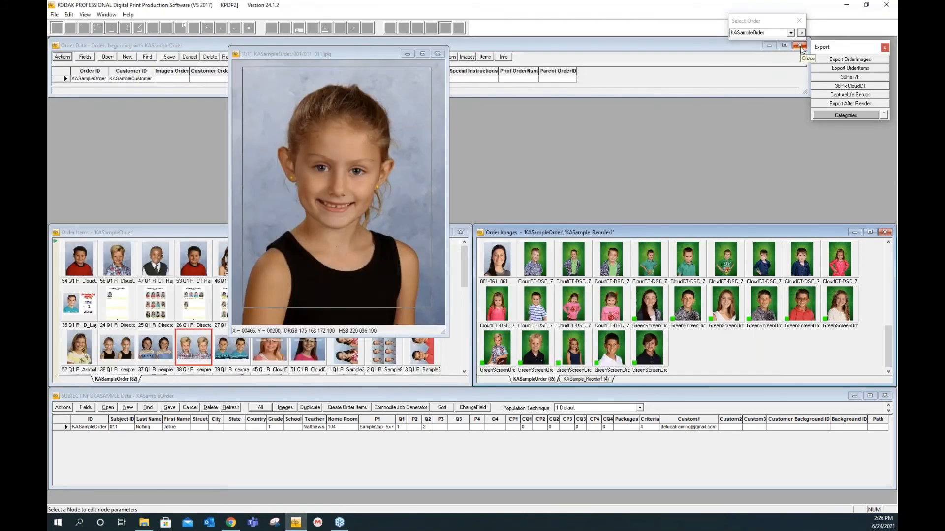
pyautogui.click(438, 54)
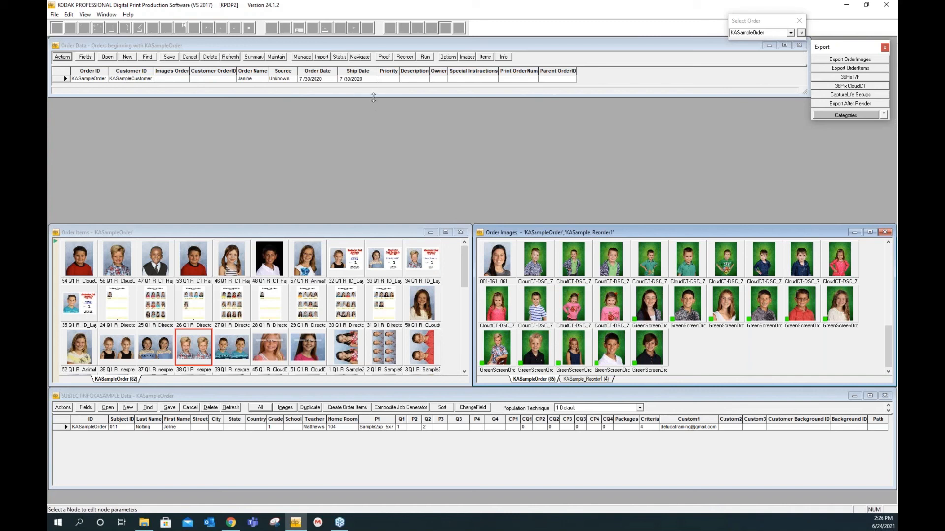
pyautogui.moveTo(373, 97); pyautogui.dragTo(374, 116)
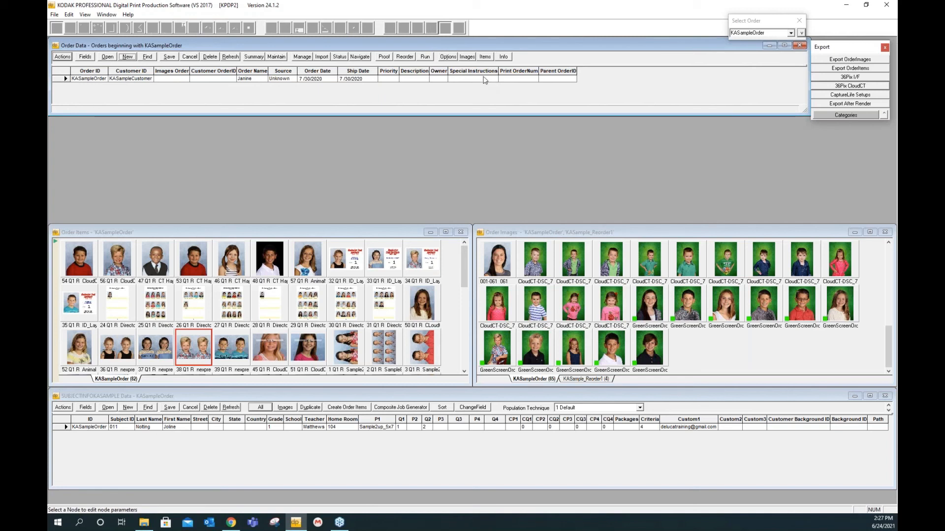
# Show all fields in the Order Data grid and compare them with the Order Entry field sequence
pyautogui.click(87, 57)
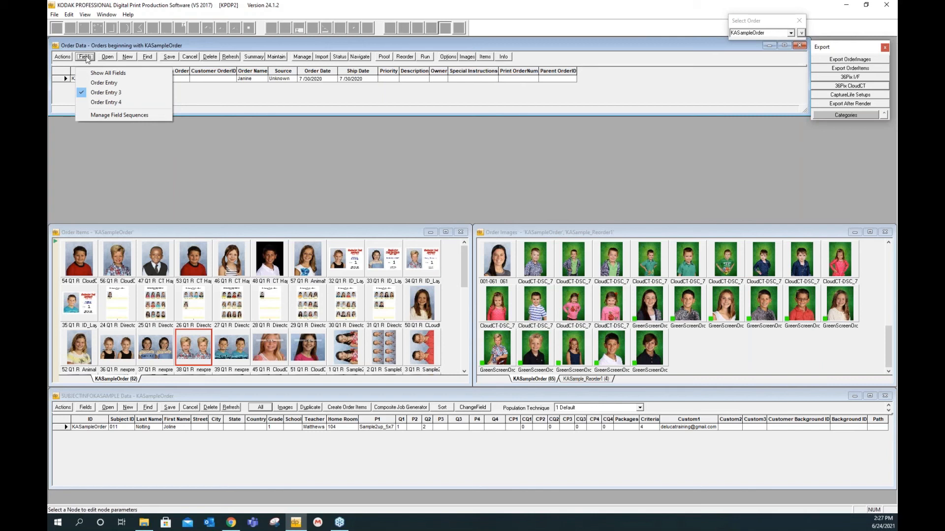
pyautogui.click(123, 74)
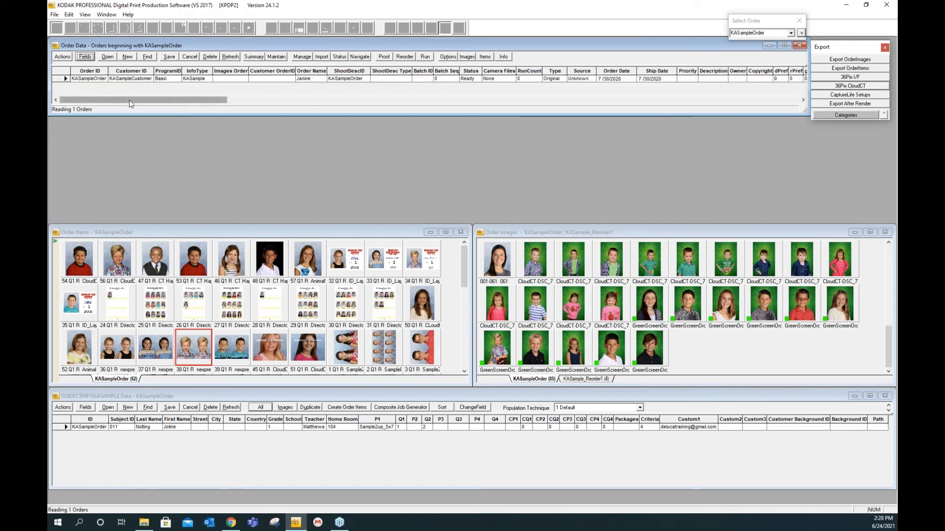
pyautogui.moveTo(130, 103)
pyautogui.mouseDown()
pyautogui.moveTo(394, 151)
pyautogui.moveTo(680, 130)
pyautogui.moveTo(553, 137)
pyautogui.moveTo(253, 122)
pyautogui.moveTo(117, 101)
pyautogui.mouseUp()
pyautogui.click(85, 57)
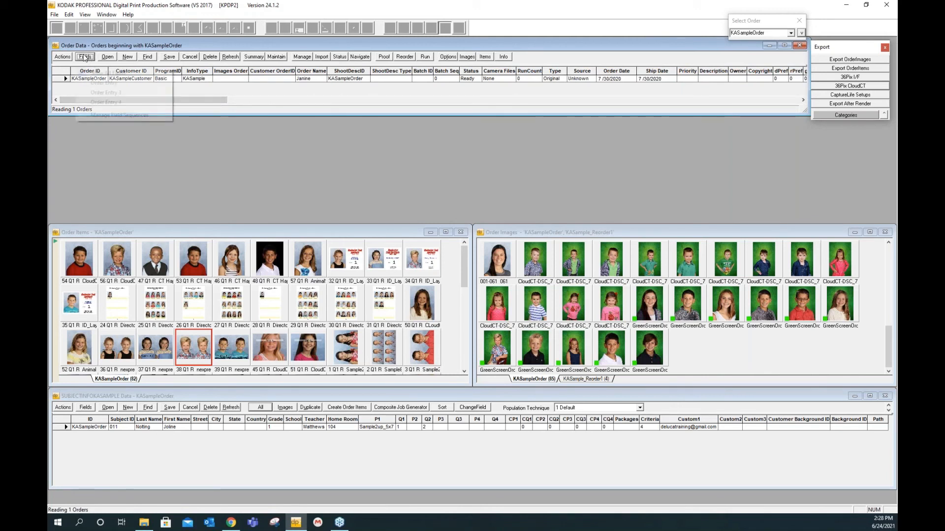
pyautogui.click(106, 82)
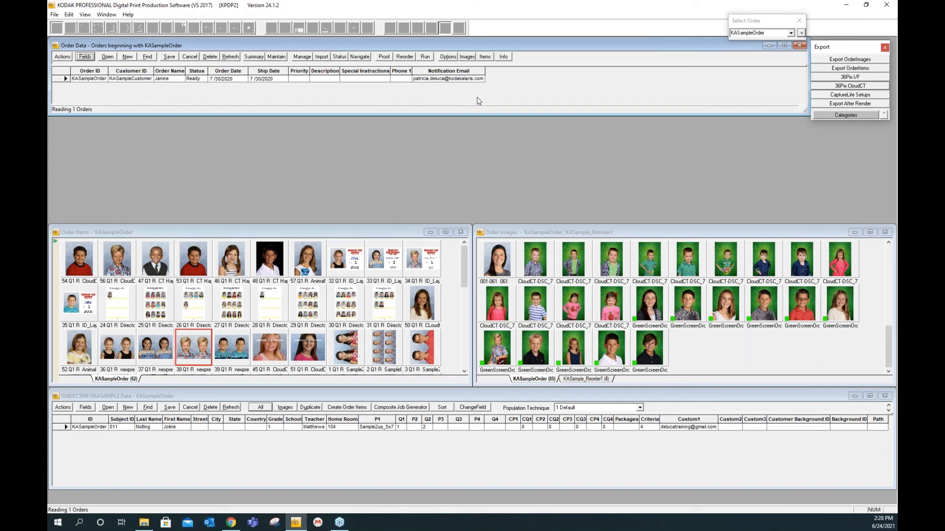
# Open the field sequence manager for orders and set up a new sequence named Order Entry 7 at User level for the current user
pyautogui.click(84, 58)
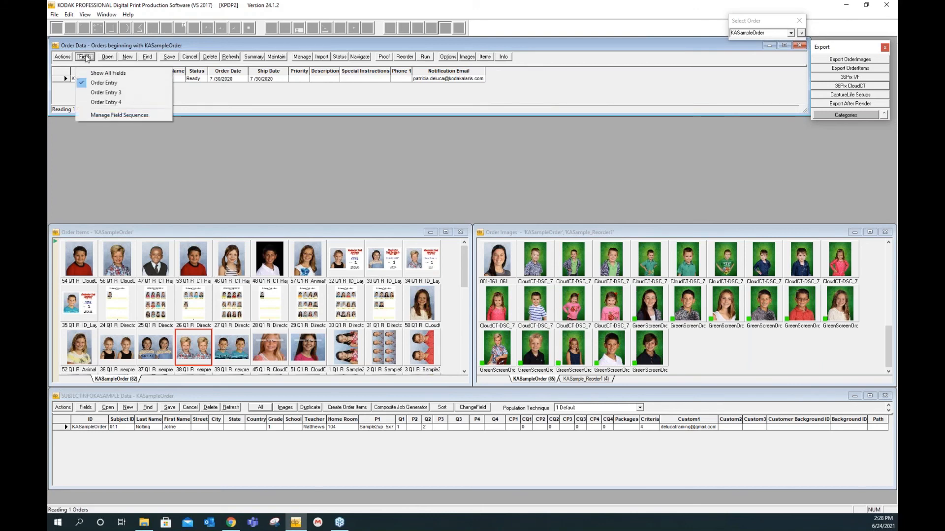
pyautogui.click(104, 116)
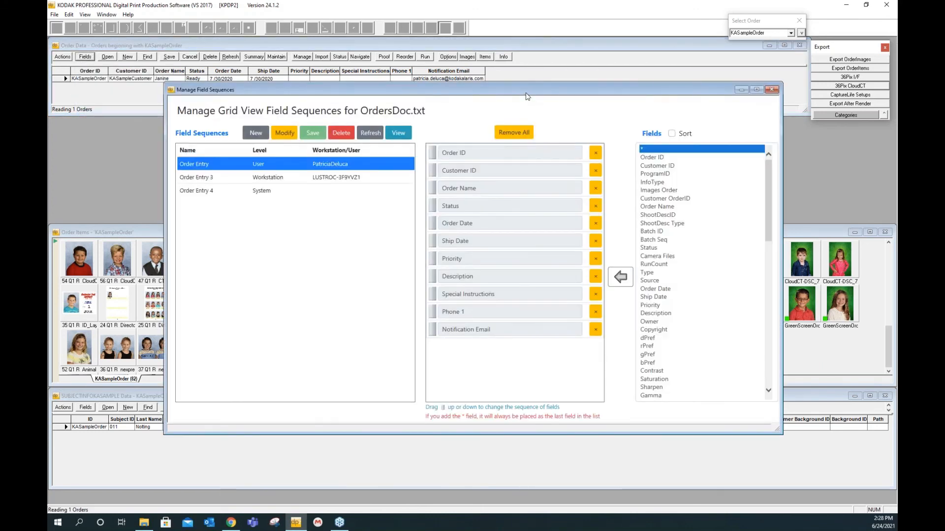
pyautogui.moveTo(526, 94); pyautogui.dragTo(501, 54)
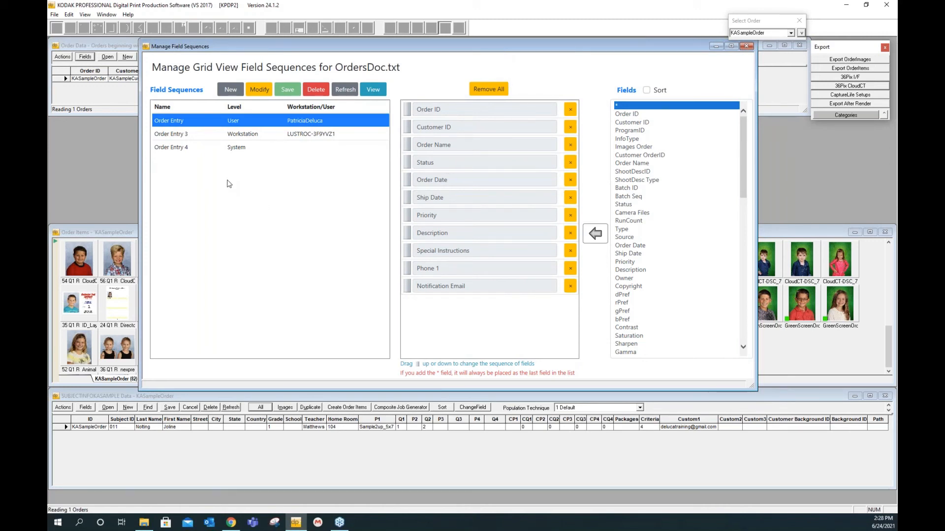
pyautogui.click(231, 91)
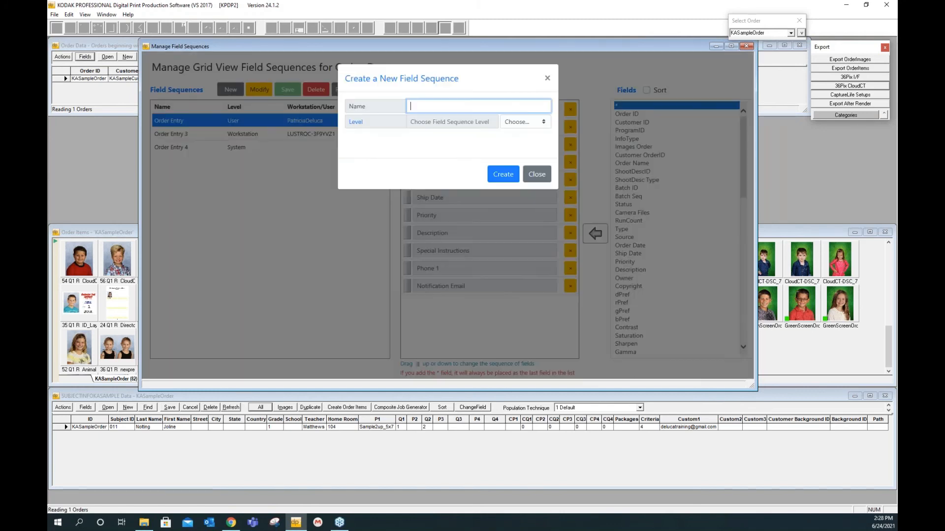
pyautogui.write('Order Entry')
pyautogui.click(543, 123)
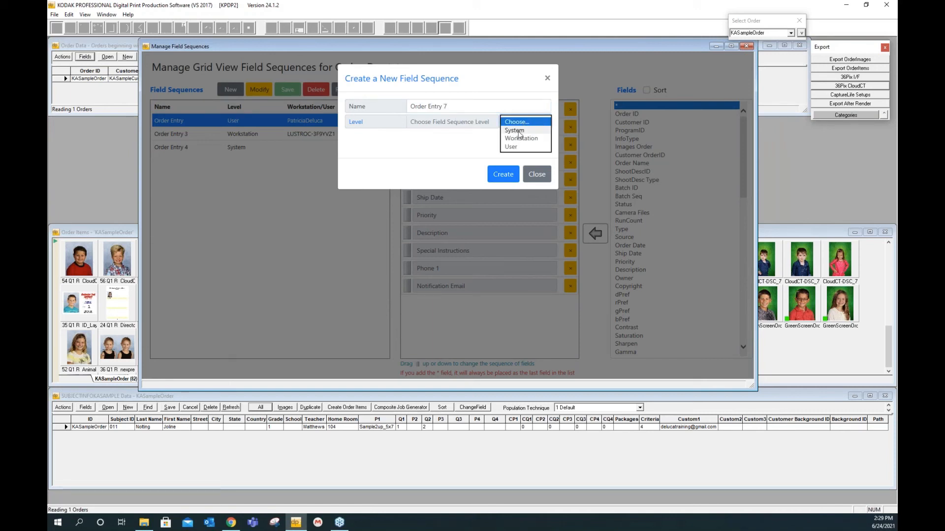
pyautogui.click(514, 146)
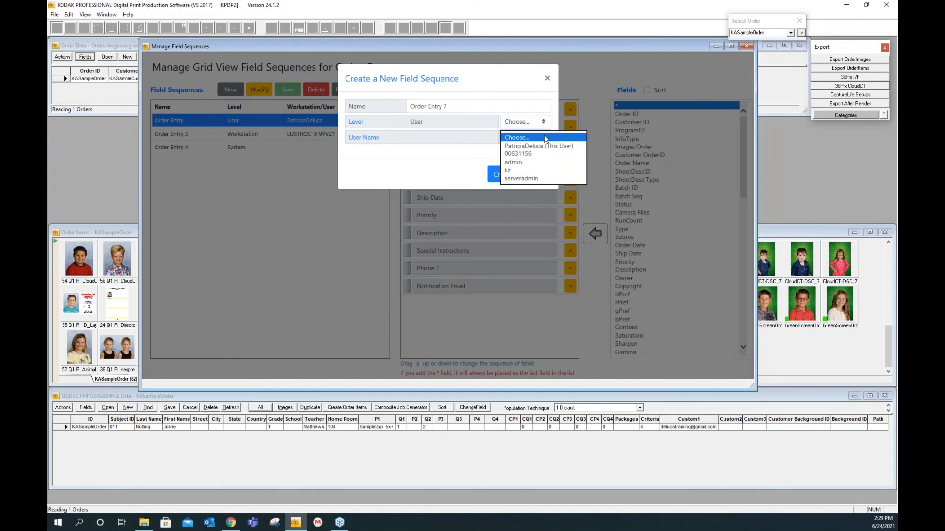
pyautogui.click(544, 147)
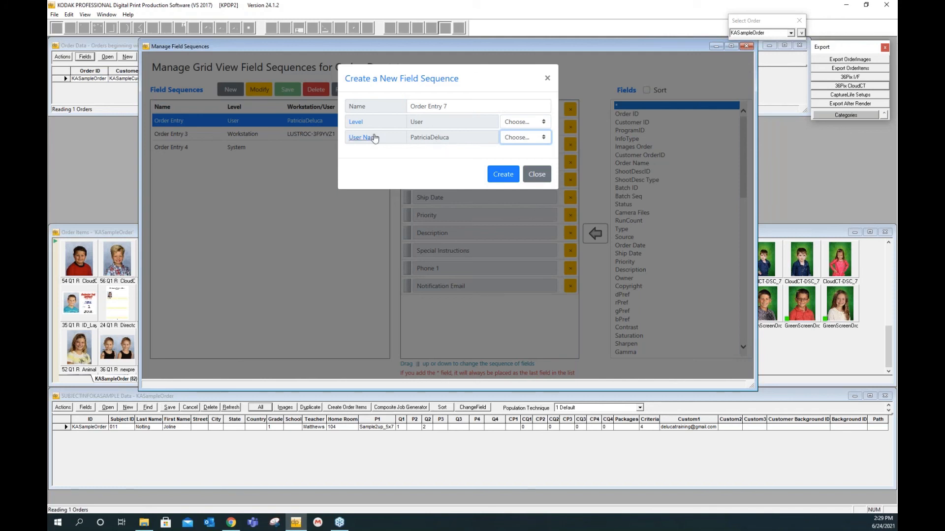
# Change the new sequence's level to Workstation, assign it to workstation LUSTROC-3F9YVZ1, and create it
pyautogui.click(546, 123)
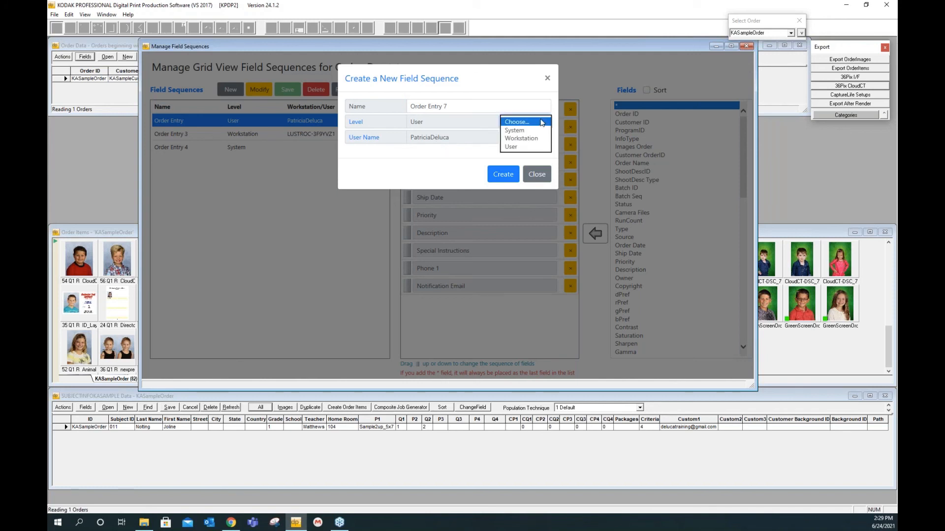
pyautogui.click(517, 140)
pyautogui.click(543, 138)
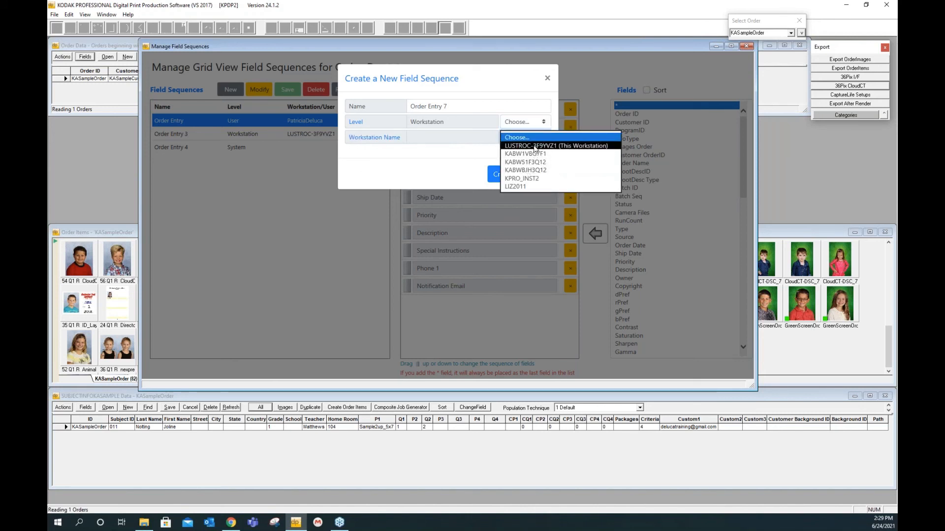
pyautogui.click(531, 145)
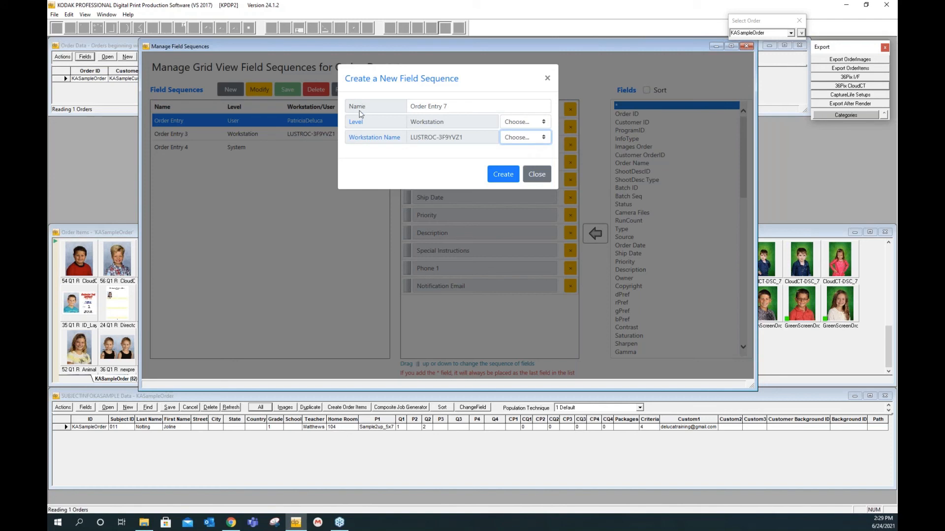
pyautogui.click(498, 176)
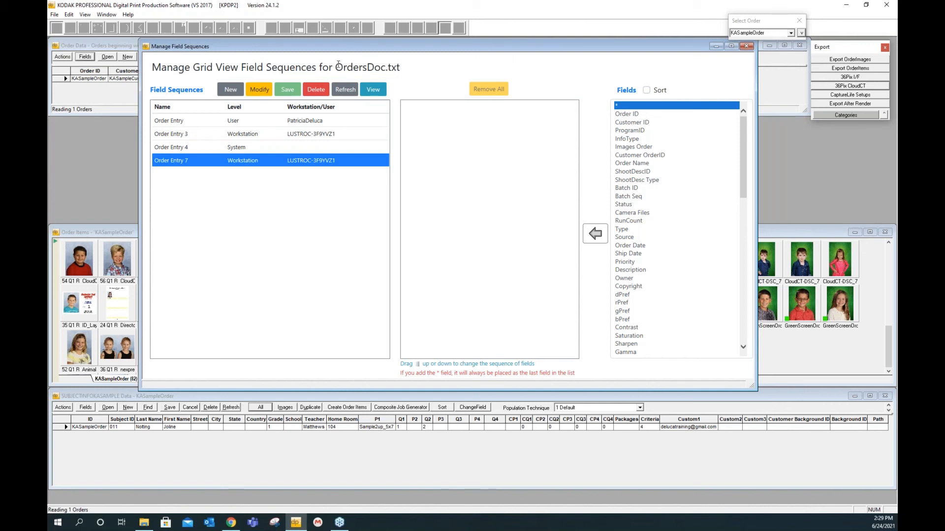
# Add Order ID, Customer ID, Images Order, Customer OrderID, Status, Source, Order Date, Ship Date, Priority and Description to the Order Entry 7 sequence
pyautogui.moveTo(337, 67); pyautogui.dragTo(401, 69)
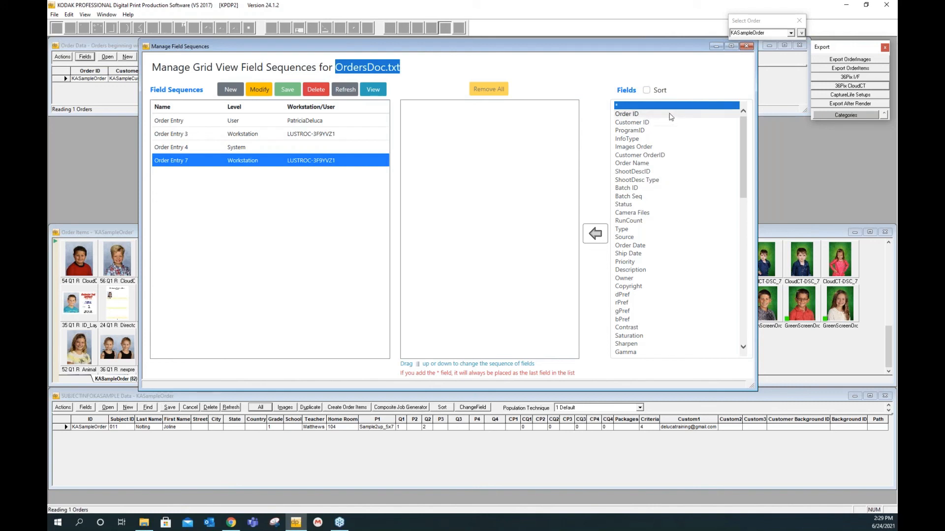
pyautogui.click(634, 115)
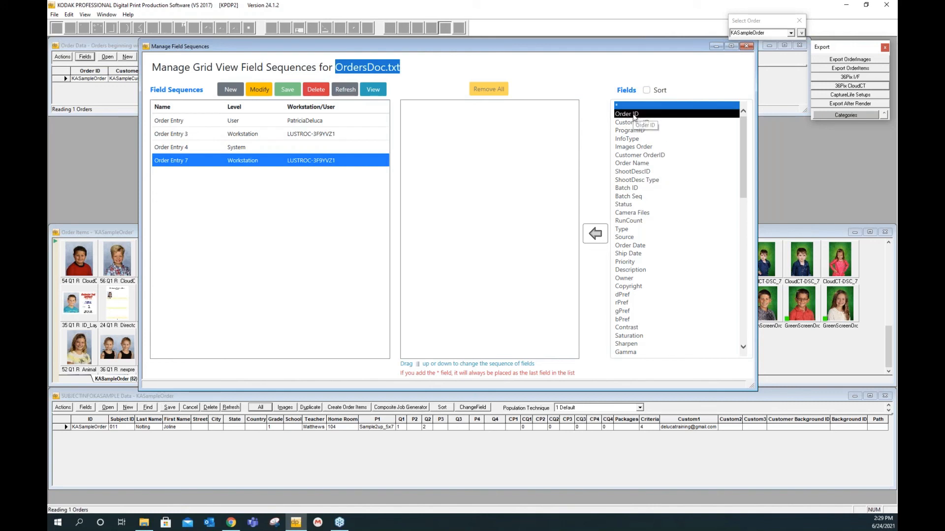
pyautogui.keyDown('ctrl'); pyautogui.click(642, 123); pyautogui.keyUp('ctrl')
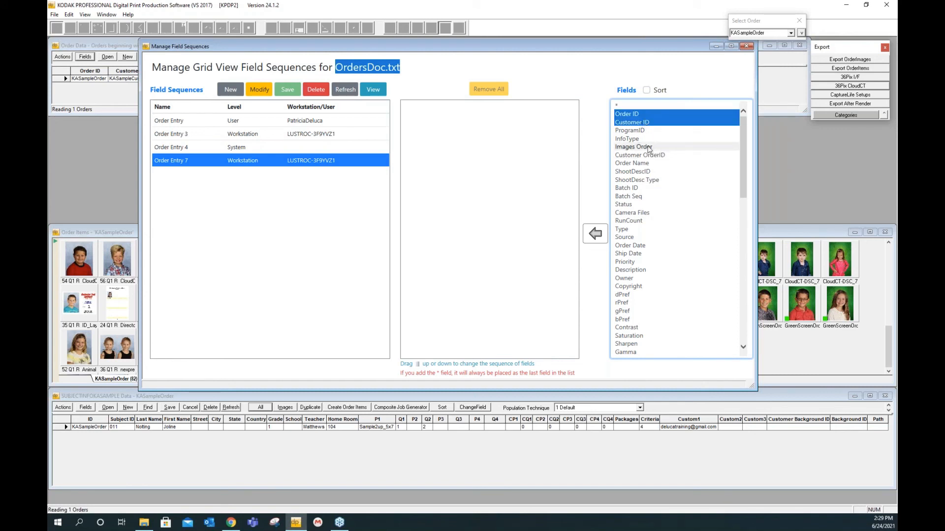
pyautogui.keyDown('ctrl'); pyautogui.click(649, 148); pyautogui.keyUp('ctrl')
pyautogui.keyDown('ctrl'); pyautogui.click(655, 157); pyautogui.keyUp('ctrl')
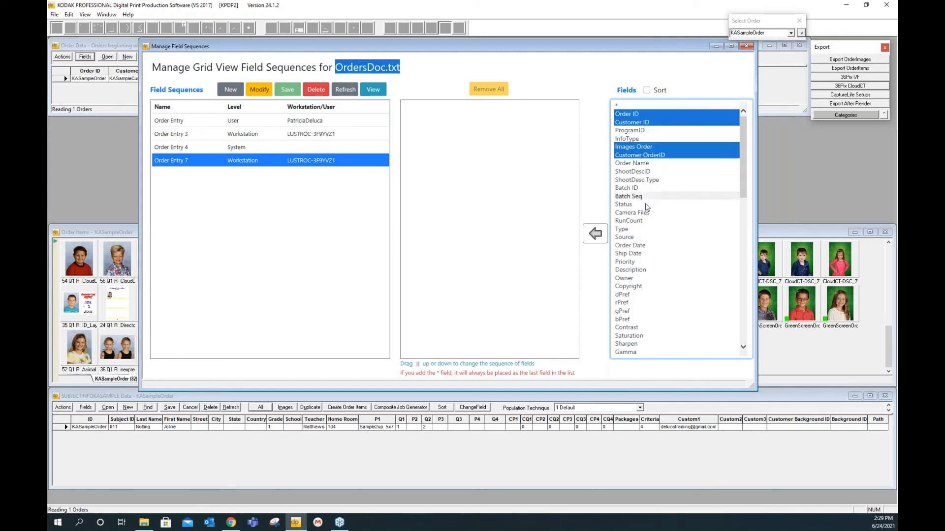
pyautogui.keyDown('ctrl'); pyautogui.click(640, 204); pyautogui.keyUp('ctrl')
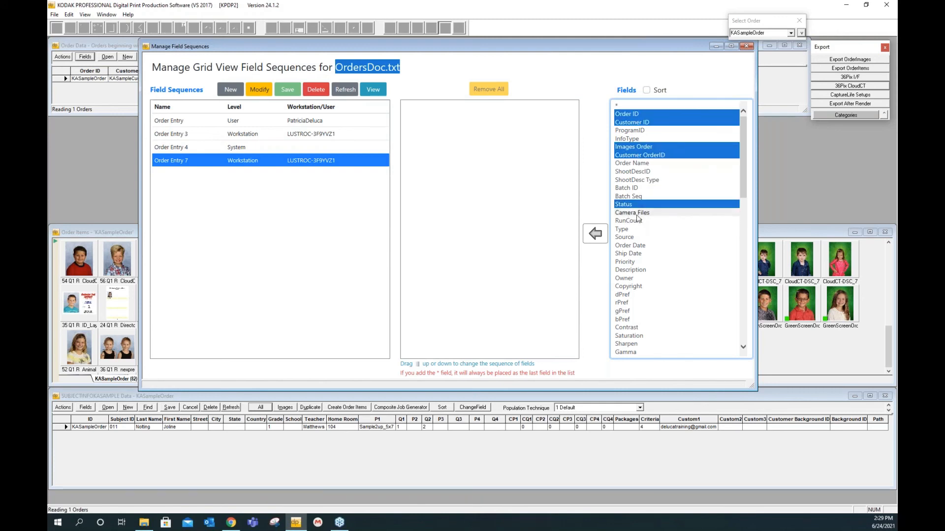
pyautogui.keyDown('ctrl'); pyautogui.click(634, 238); pyautogui.keyUp('ctrl')
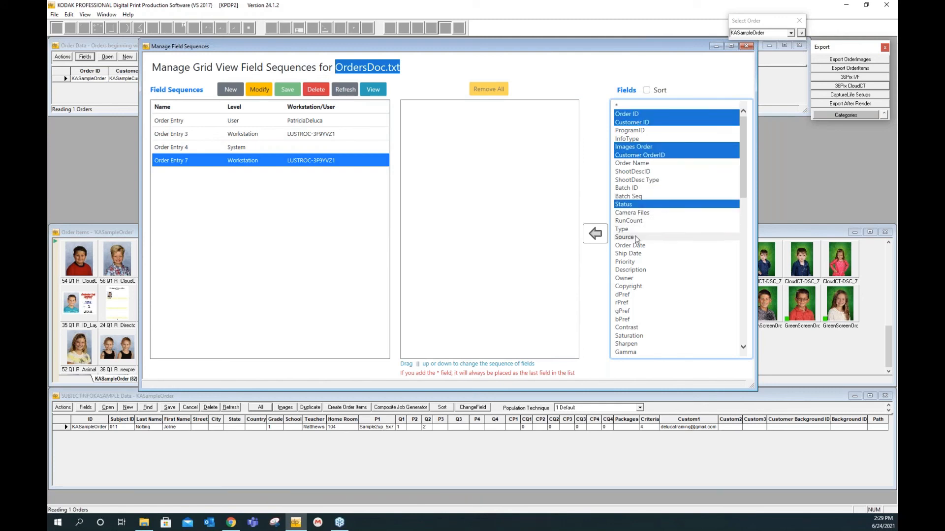
pyautogui.keyDown('ctrl'); pyautogui.click(640, 246); pyautogui.keyUp('ctrl')
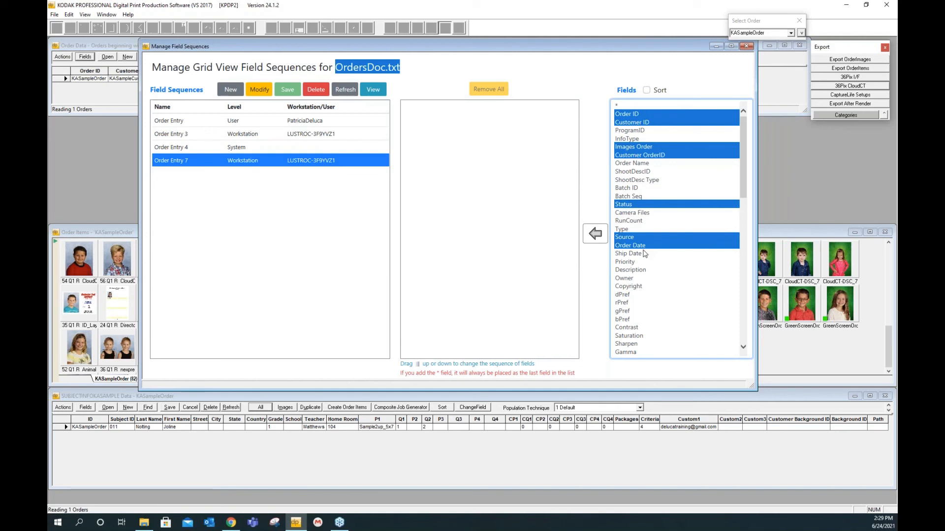
pyautogui.keyDown('ctrl'); pyautogui.keyDown('shift'); pyautogui.click(632, 270); pyautogui.keyUp('shift'); pyautogui.keyUp('ctrl')
pyautogui.click(595, 234)
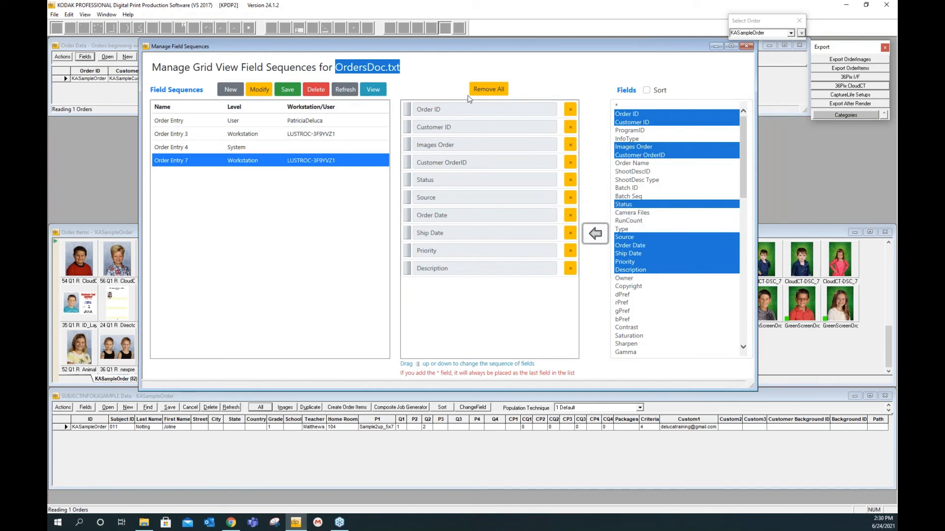
# Save the Order Entry 7 field sequence and apply it to the Order Data grid
pyautogui.click(287, 90)
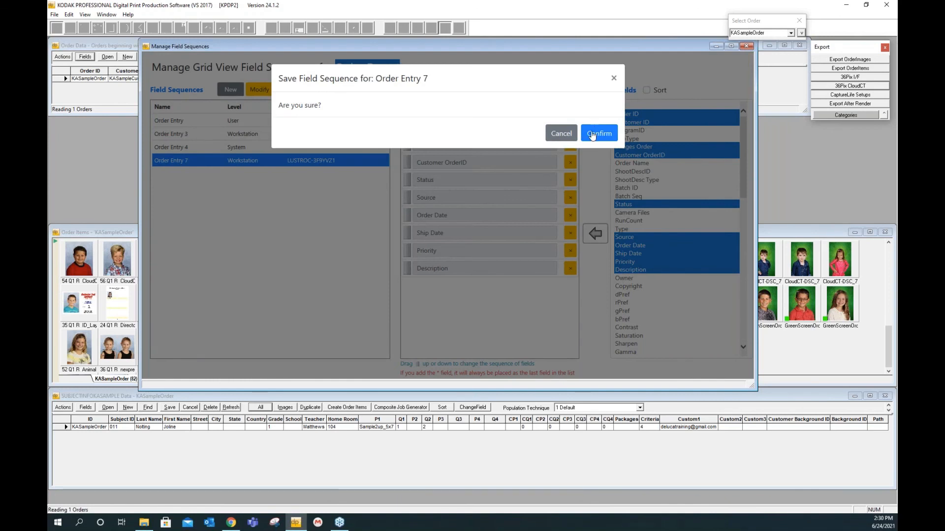
pyautogui.click(592, 134)
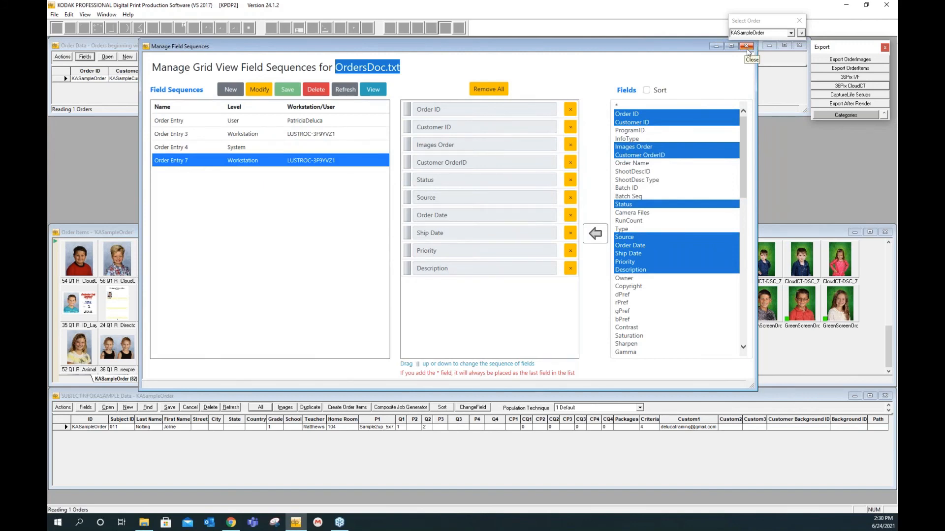
pyautogui.click(747, 46)
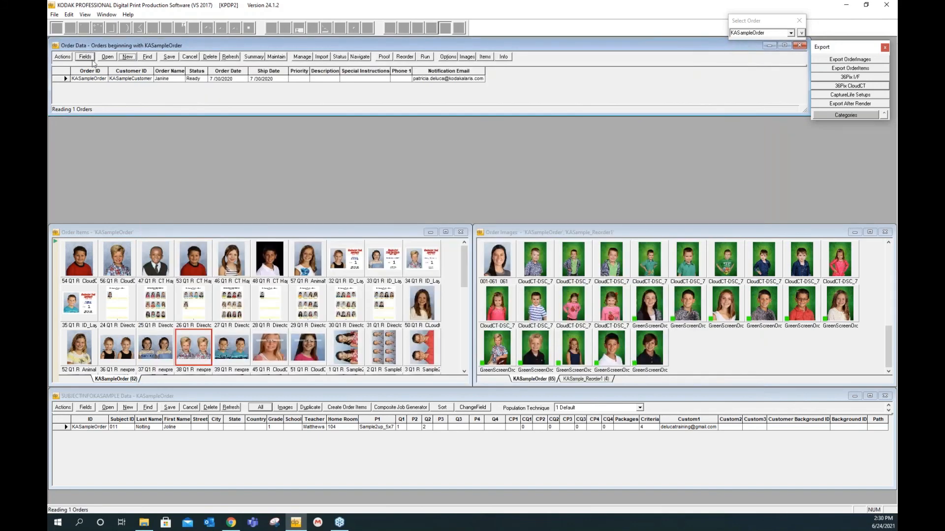
pyautogui.click(85, 56)
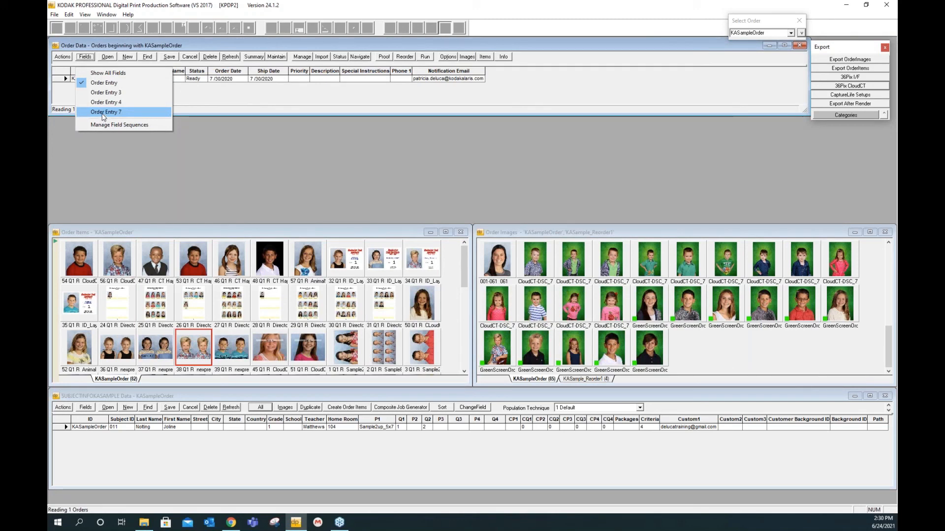
pyautogui.click(103, 112)
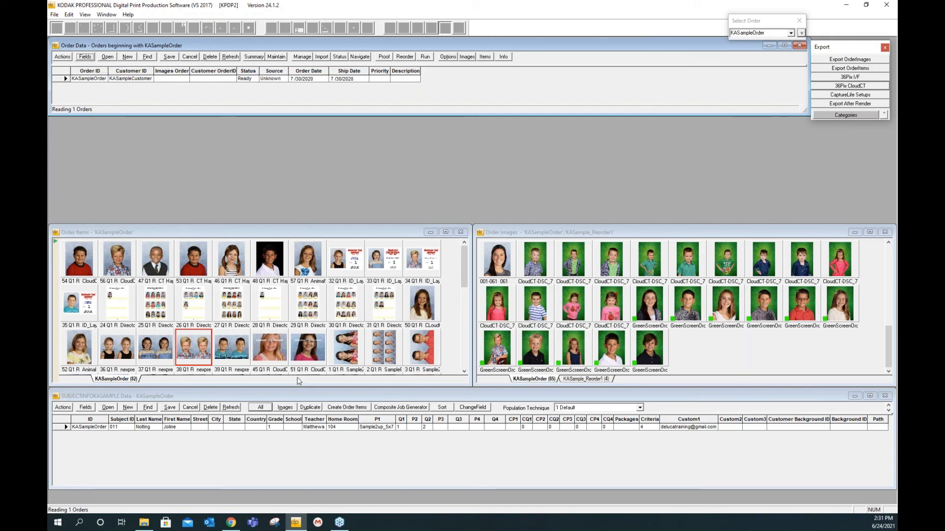
# List all subjects of the sample order and copy the first subject's first name
pyautogui.click(260, 408)
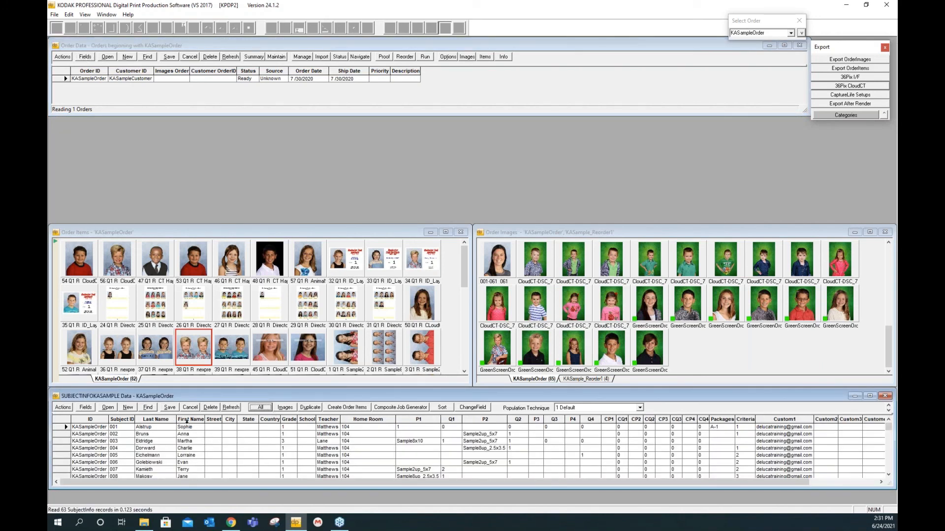
pyautogui.click(195, 427)
pyautogui.moveTo(195, 427); pyautogui.dragTo(170, 427)
pyautogui.hotkey('ctrl', 'c')
# Paste the copied first name into the Street, City and State cells of the first seven subjects, and cancel the changes
pyautogui.click(212, 428)
pyautogui.click(214, 428)
pyautogui.click(229, 477)
pyautogui.rightClick(208, 431)
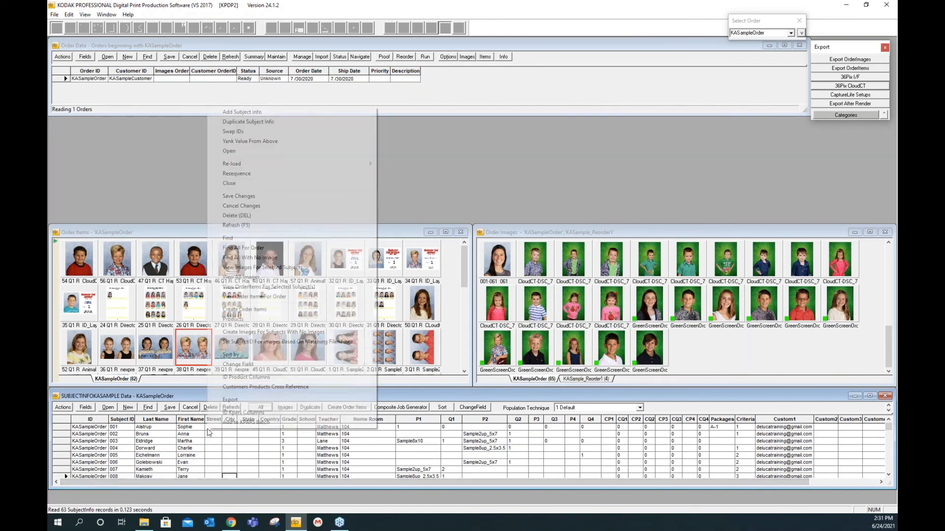
pyautogui.click(214, 441)
pyautogui.moveTo(214, 427); pyautogui.dragTo(238, 473)
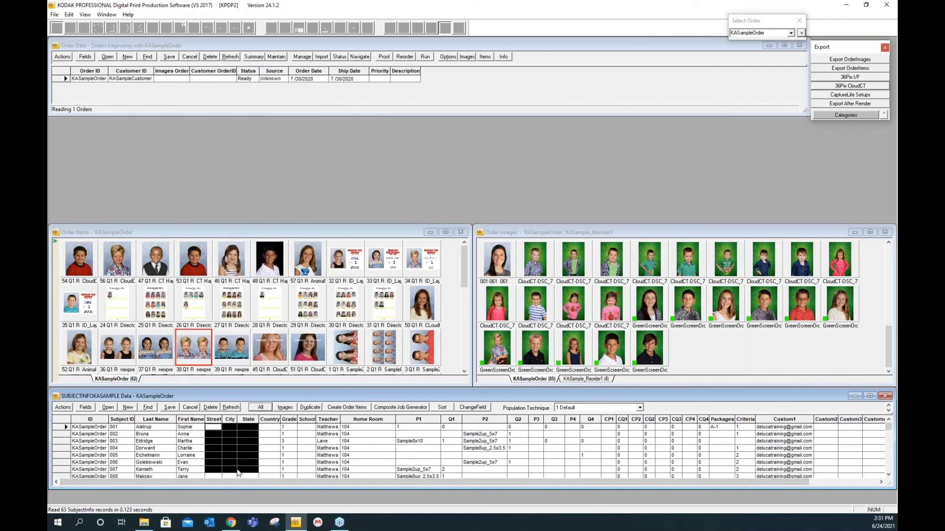
pyautogui.hotkey('ctrl', 'v')
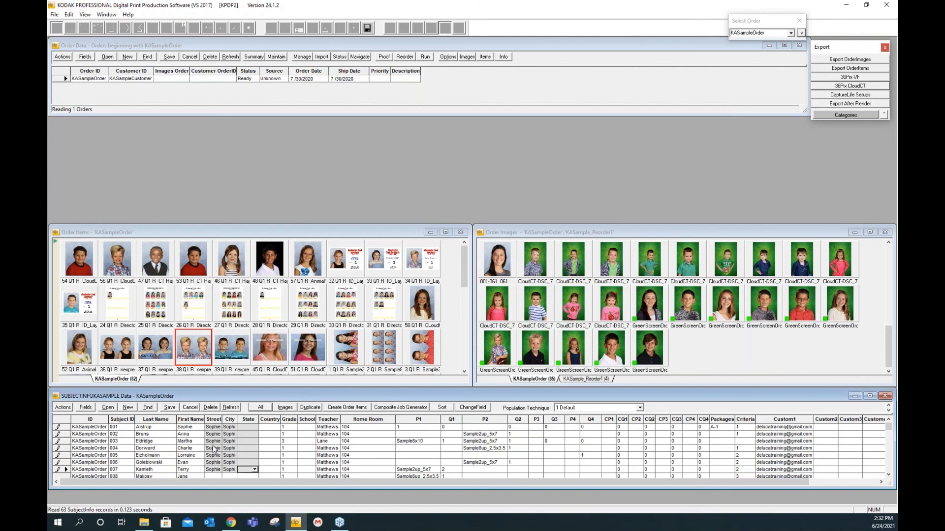
pyautogui.click(191, 408)
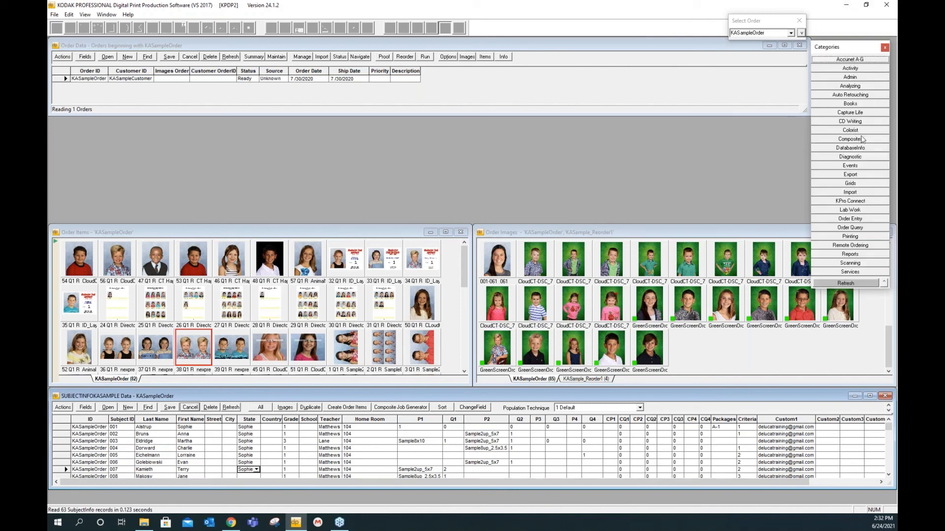
# Switch to the Order Entry category and minimize the Order Data, Order Items, Order Images and subject data windows
pyautogui.click(861, 219)
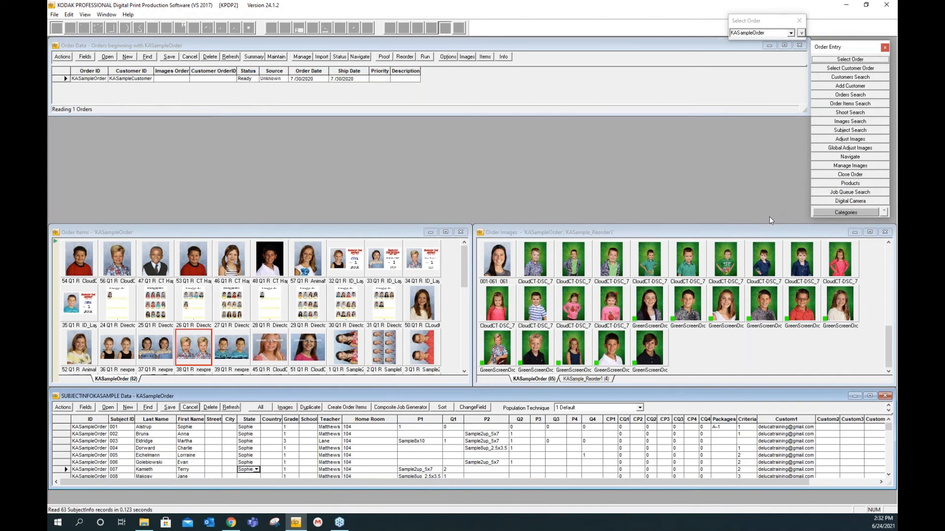
pyautogui.click(855, 232)
pyautogui.click(855, 396)
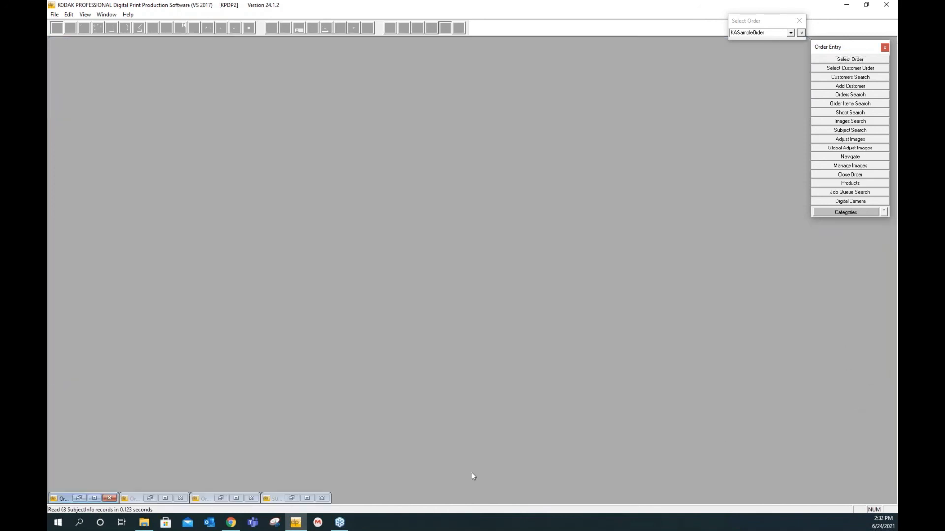
# From the Import category, open a Worker window and the Commands window, minimizing each
pyautogui.click(865, 213)
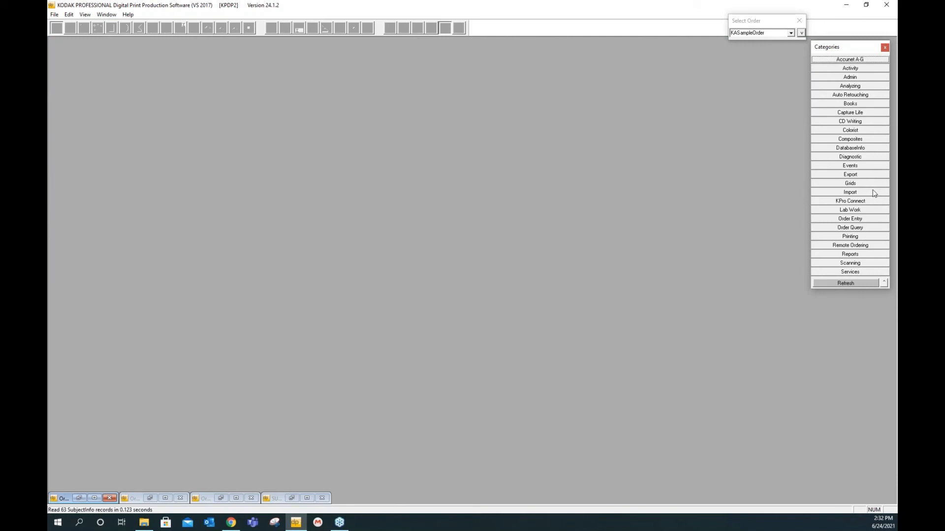
pyautogui.click(874, 193)
pyautogui.click(875, 157)
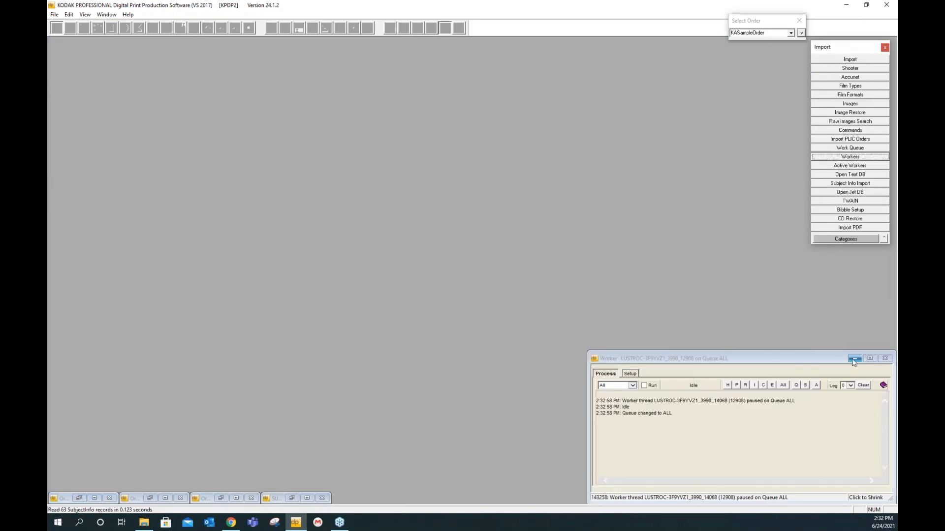
pyautogui.click(855, 358)
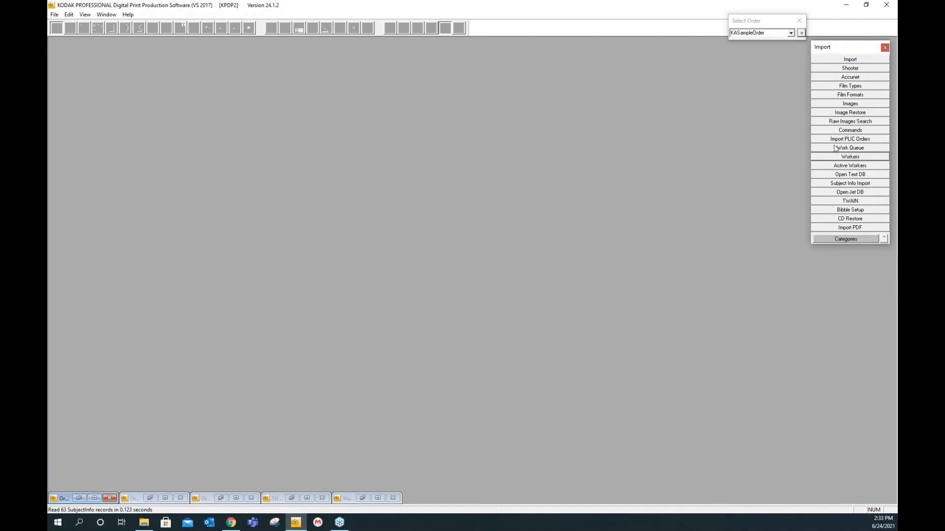
pyautogui.click(872, 131)
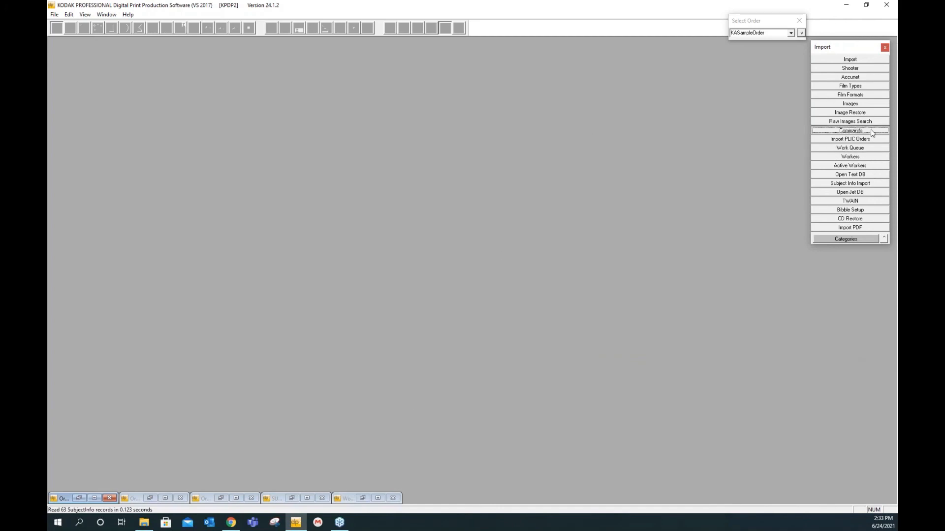
pyautogui.click(838, 255)
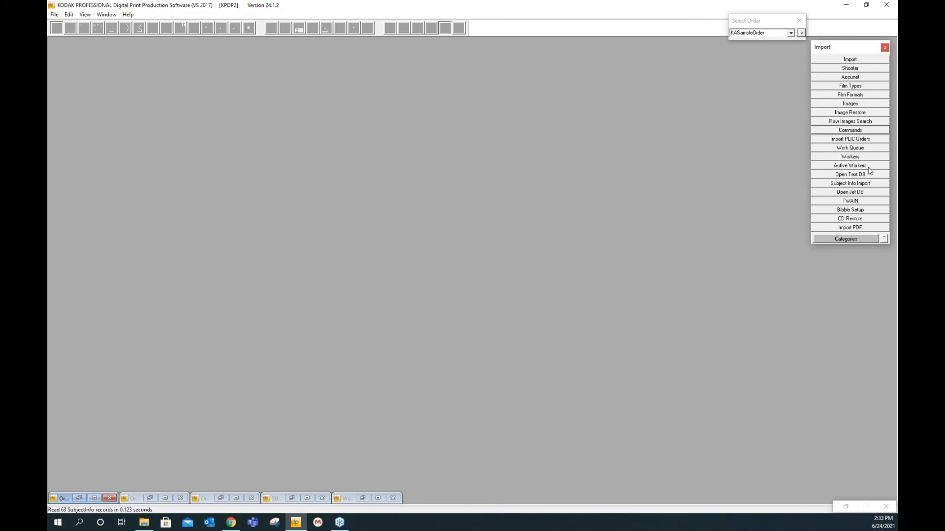
# Open Render Engine Control from the Printing category and minimize it
pyautogui.click(859, 239)
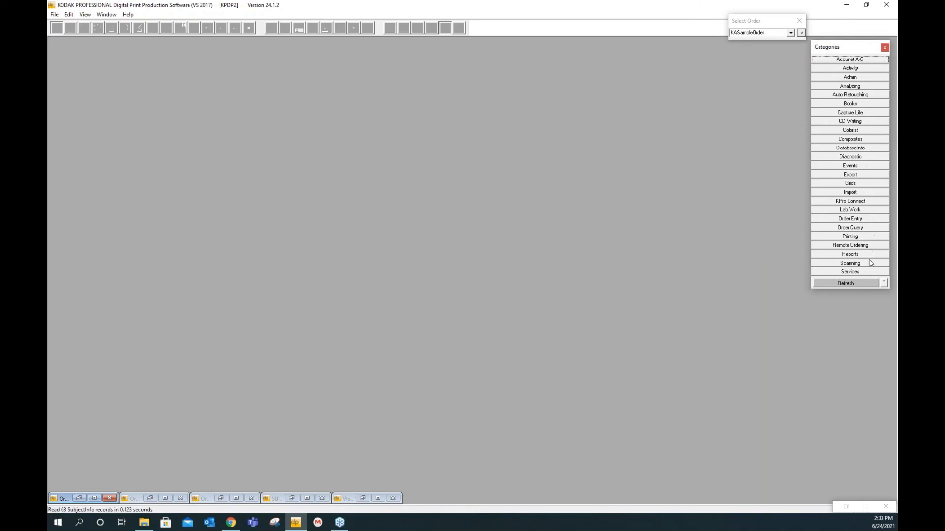
pyautogui.click(847, 156)
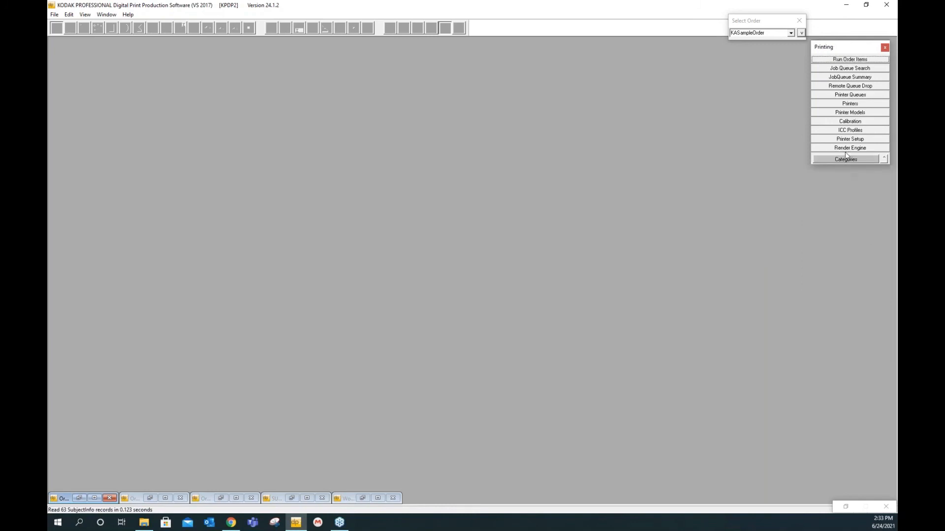
pyautogui.click(870, 149)
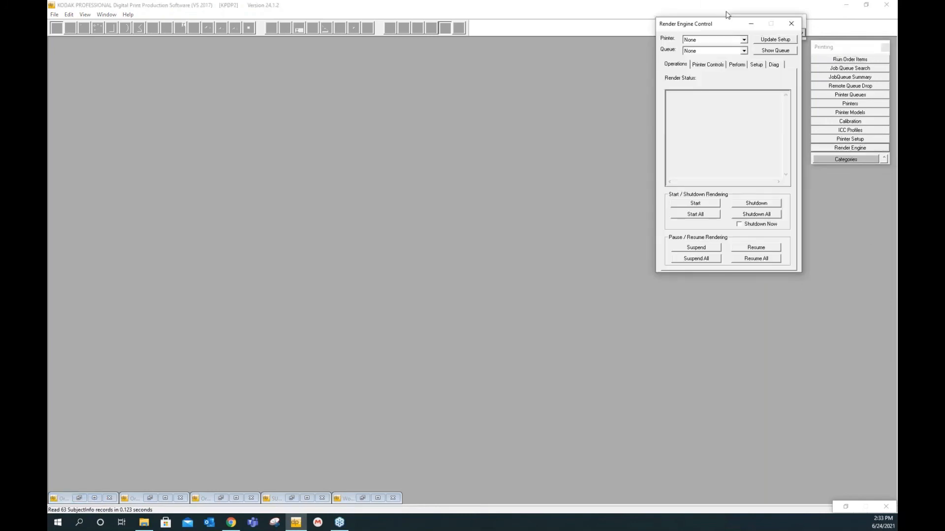
pyautogui.click(749, 25)
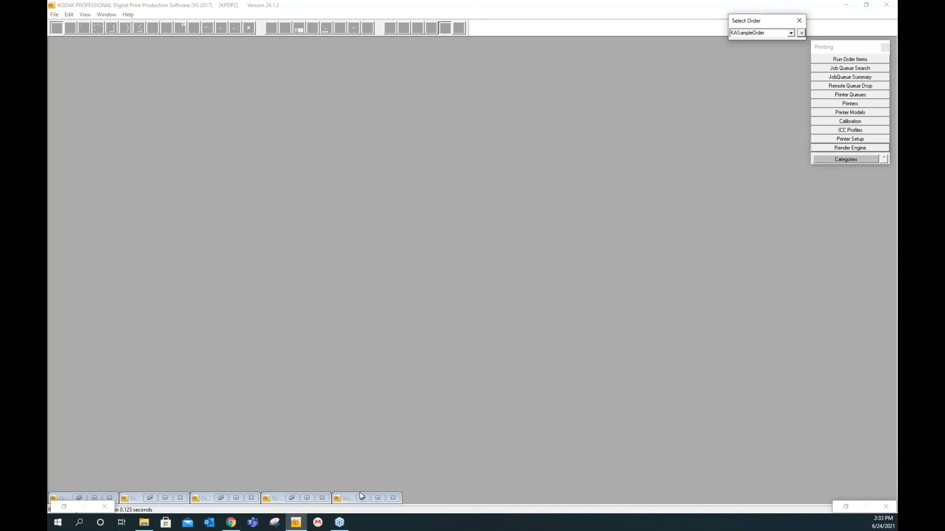
# Return to the Order Entry category, restore the minimized Order Items window and open the Products window
pyautogui.click(856, 159)
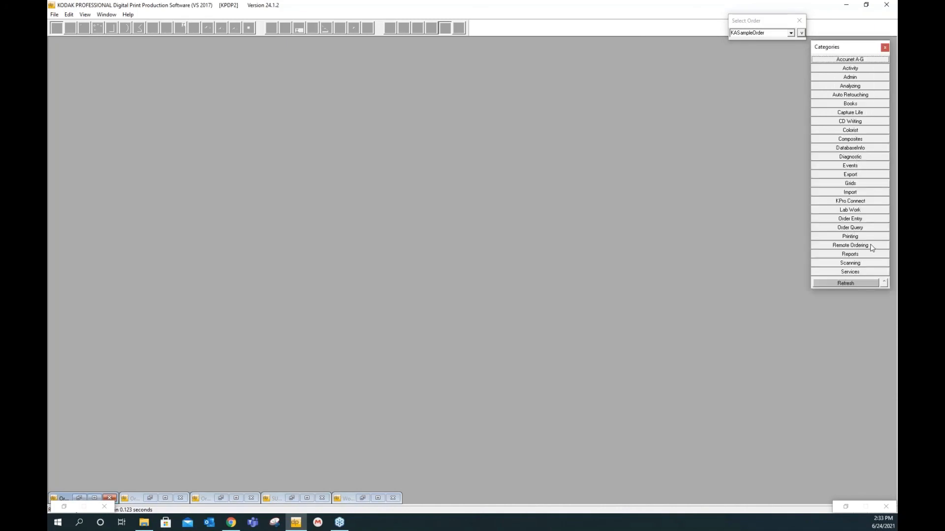
pyautogui.click(868, 220)
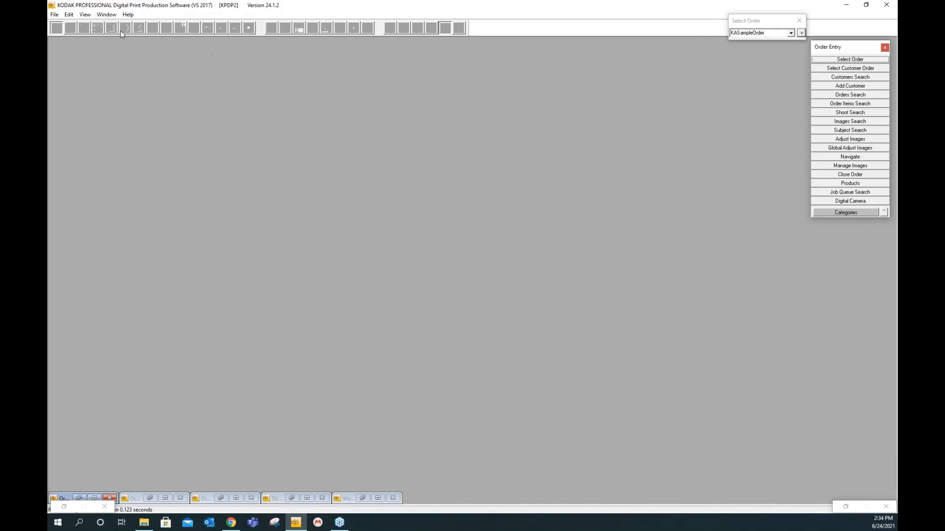
pyautogui.click(107, 15)
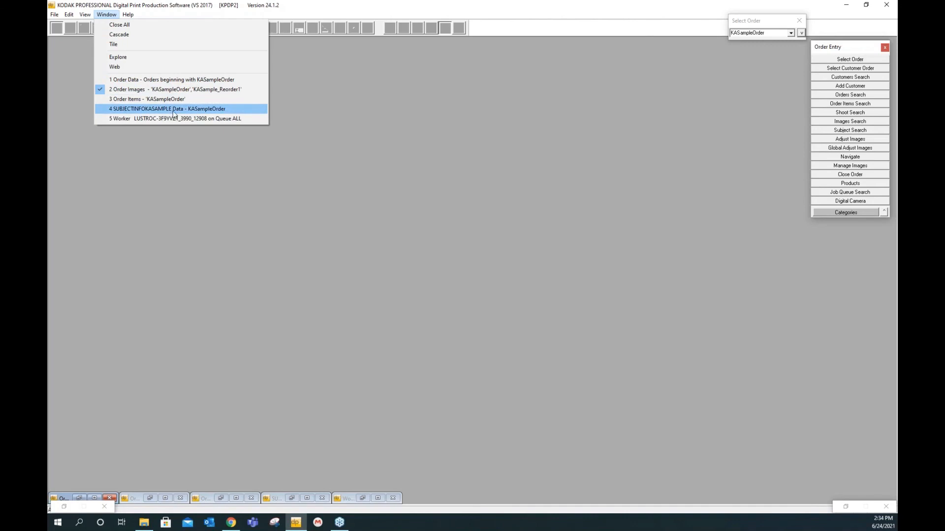
pyautogui.click(166, 101)
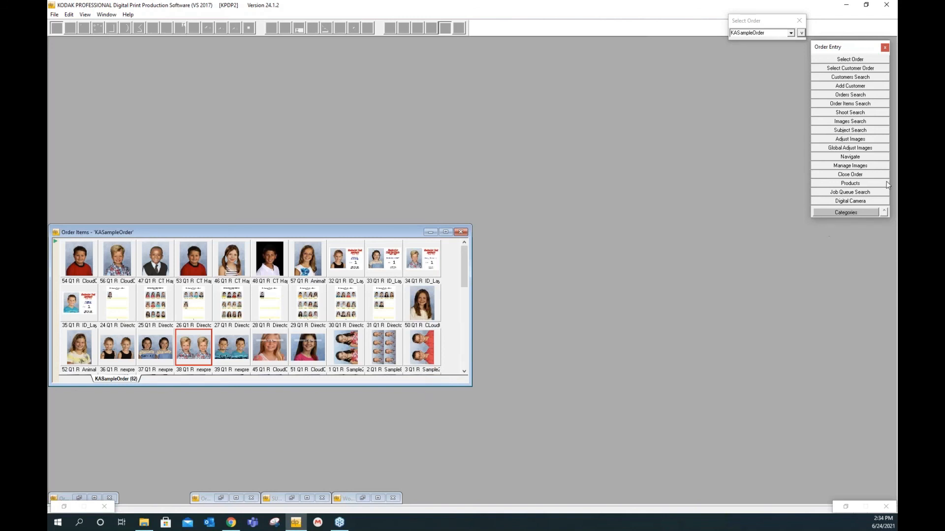
pyautogui.click(860, 185)
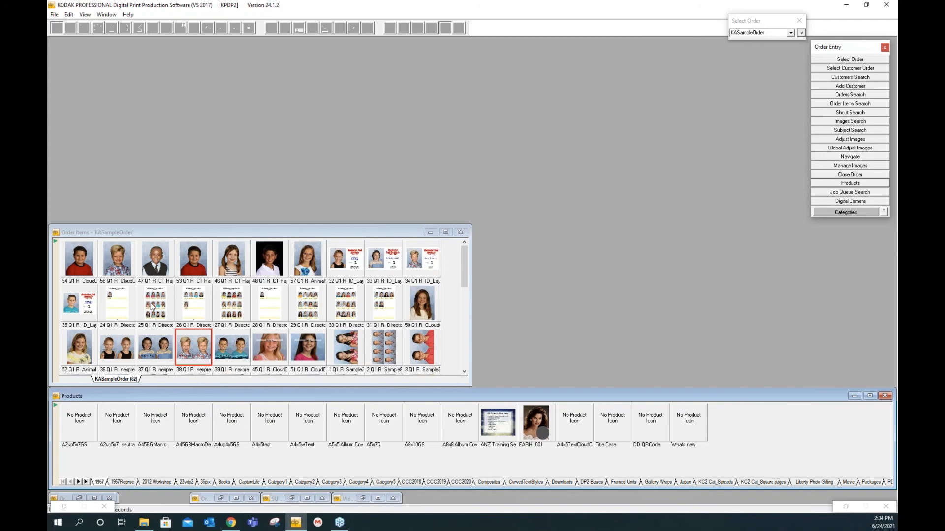
# Open order item 47 and bring up its Insert Logo settings, placed clear of the subject's face
pyautogui.doubleClick(154, 263)
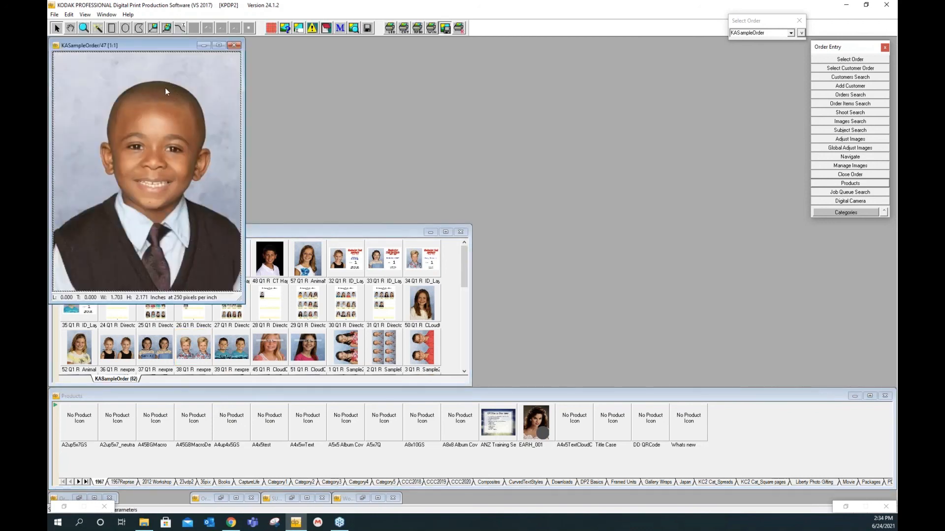
pyautogui.rightClick(172, 97)
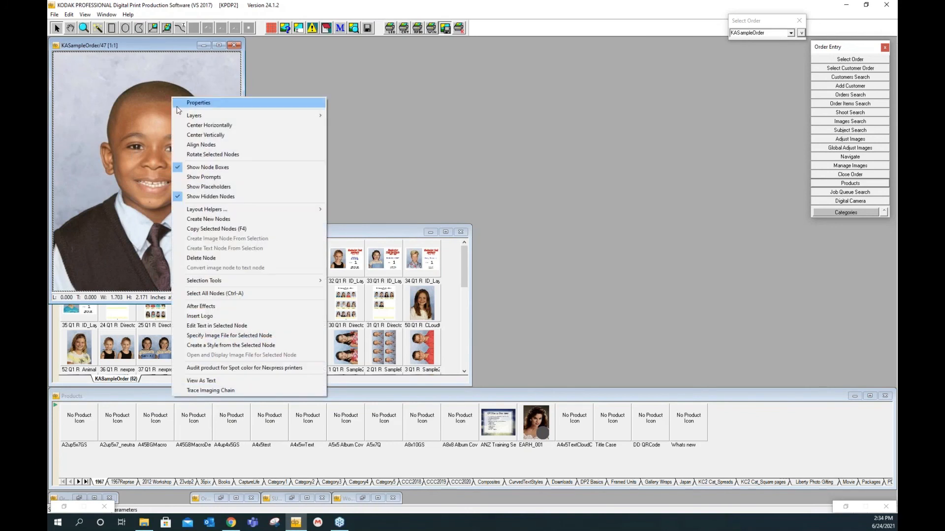
pyautogui.click(290, 316)
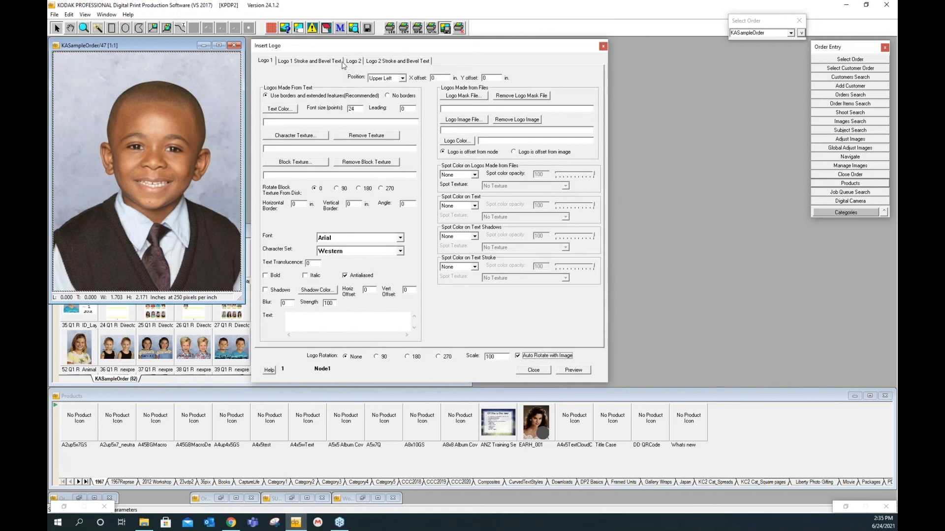
pyautogui.moveTo(339, 45); pyautogui.dragTo(305, 62)
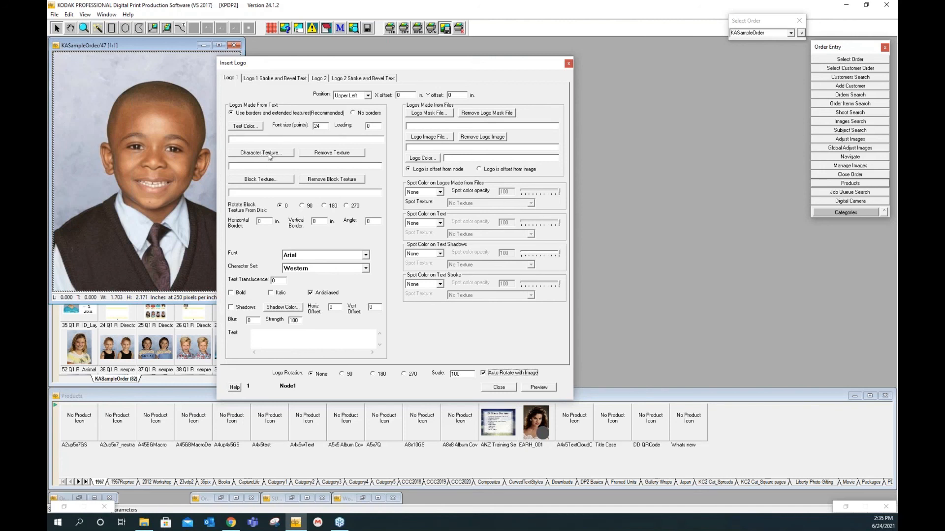
# Draw a rectangle about 1.0 by 0.45 inches over the boy's chest and create a text node from it
pyautogui.click(111, 28)
pyautogui.moveTo(90, 221); pyautogui.dragTo(203, 272)
pyautogui.rightClick(203, 272)
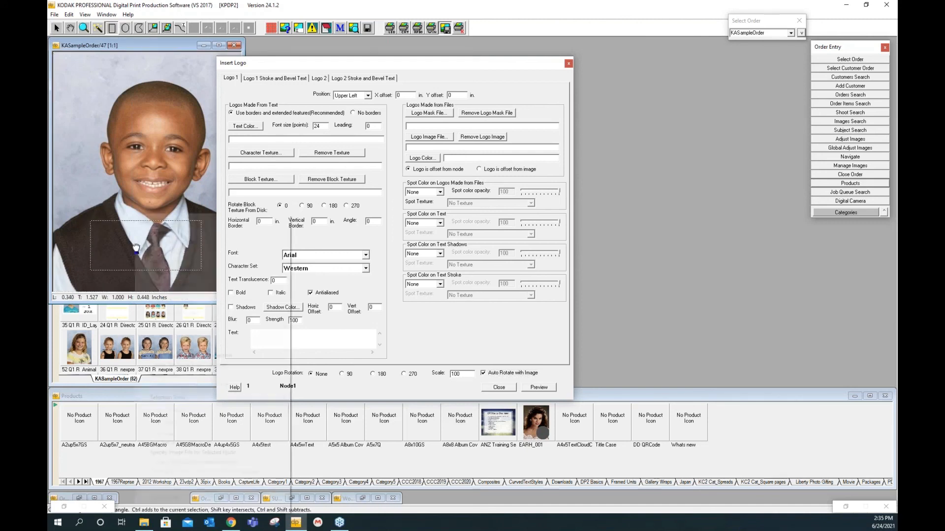
pyautogui.click(223, 365)
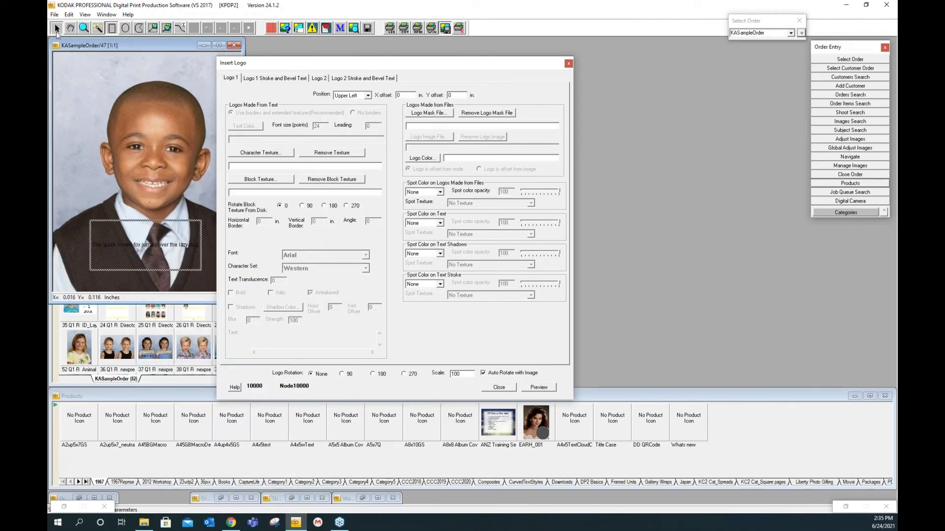
# Replace the new text node's placeholder sentence with TEST and render the result
pyautogui.doubleClick(153, 256)
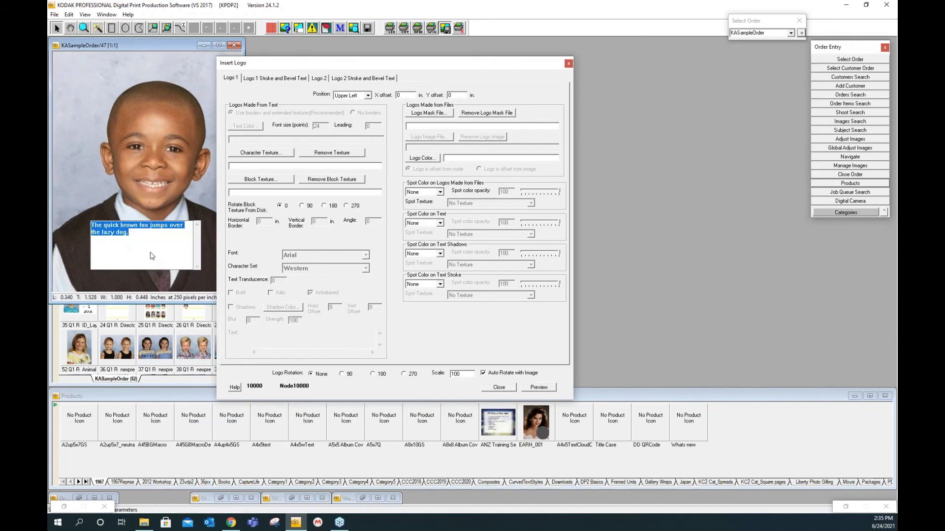
pyautogui.write('TEW')
pyautogui.press('BackSpace')
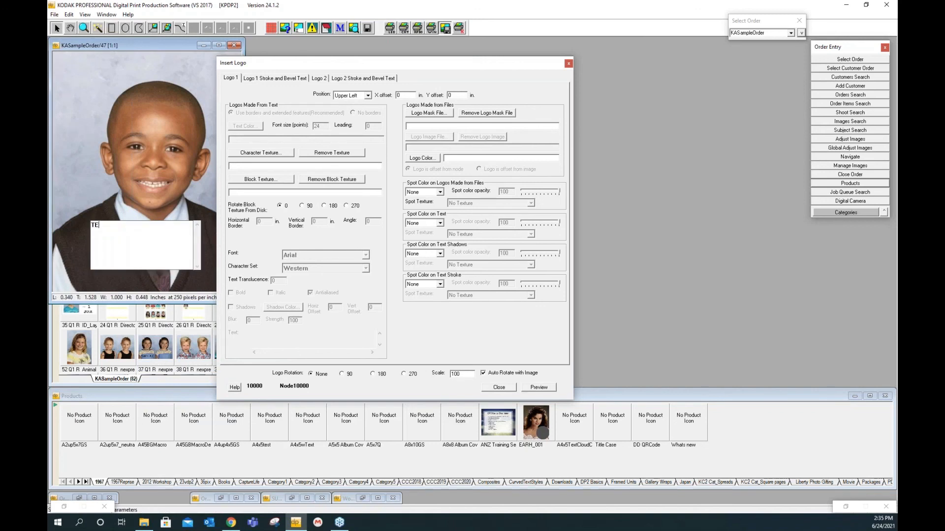
pyautogui.write('ST')
pyautogui.click(95, 180)
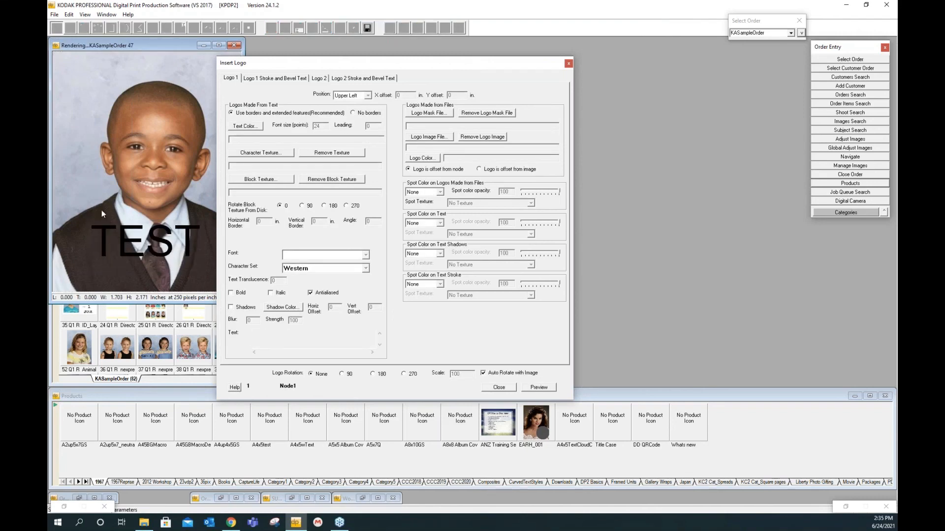
# Choose walnut.tif from the Artwork Textures folder as the character texture in the Insert Logo settings
pyautogui.click(278, 153)
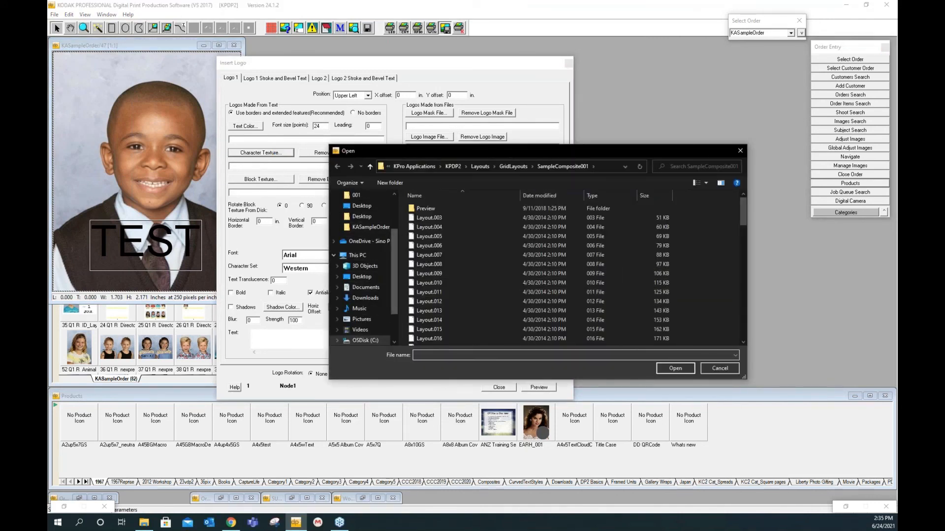
pyautogui.click(453, 166)
pyautogui.doubleClick(428, 226)
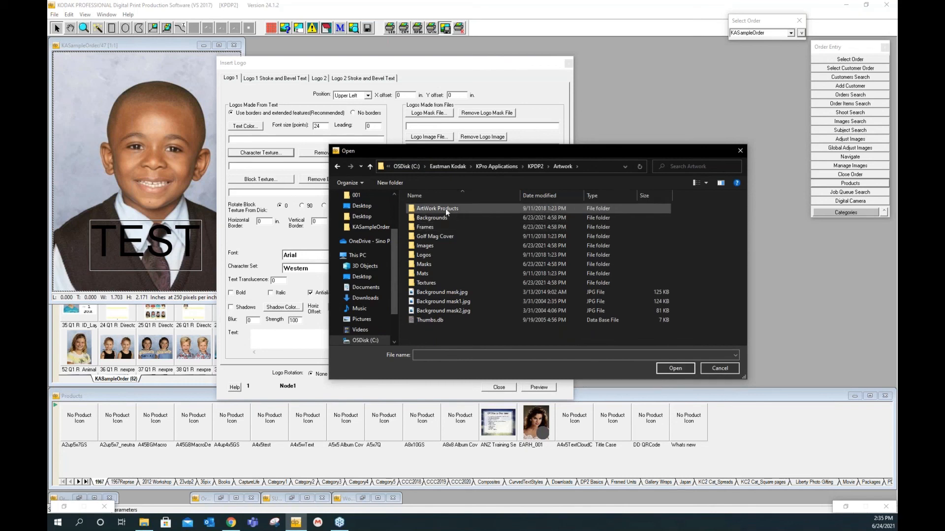
pyautogui.doubleClick(435, 283)
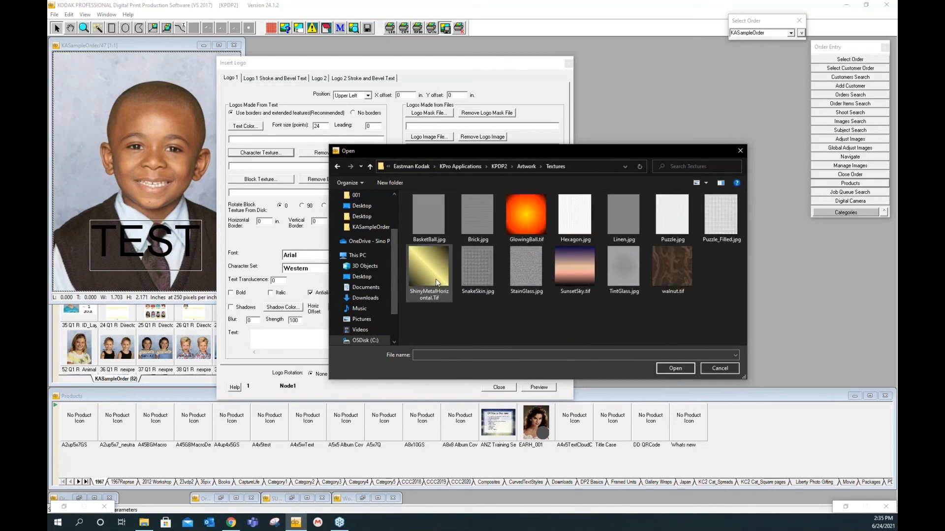
pyautogui.click(659, 267)
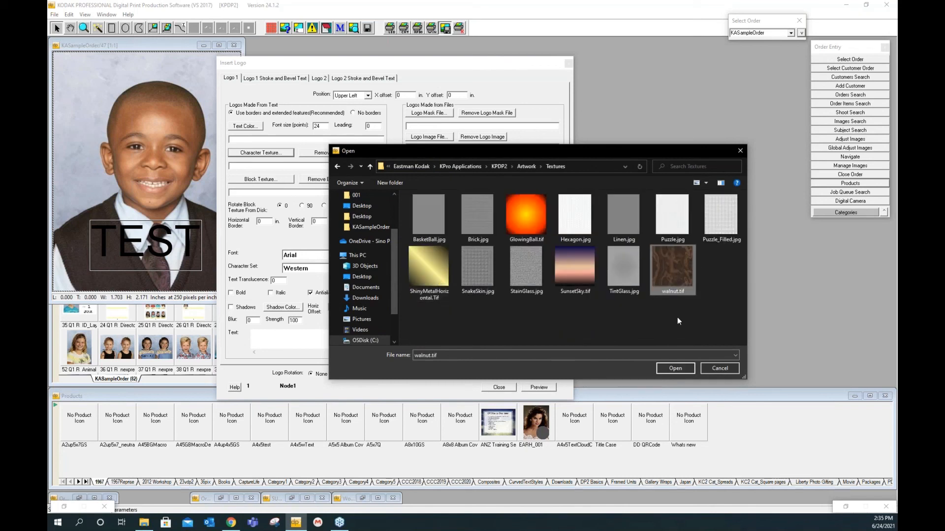
pyautogui.click(676, 368)
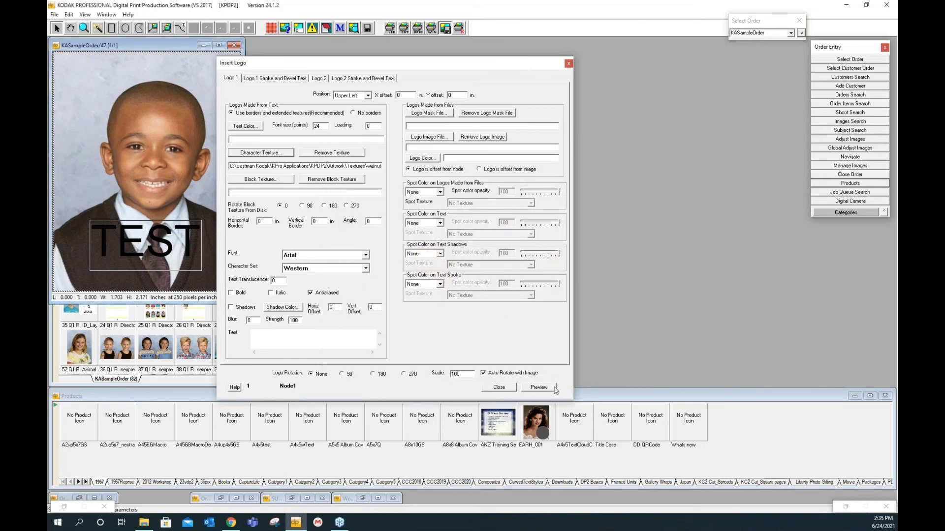
# Try to apply walnut.tif as the character texture of the TEST text node and preview the result
pyautogui.click(543, 389)
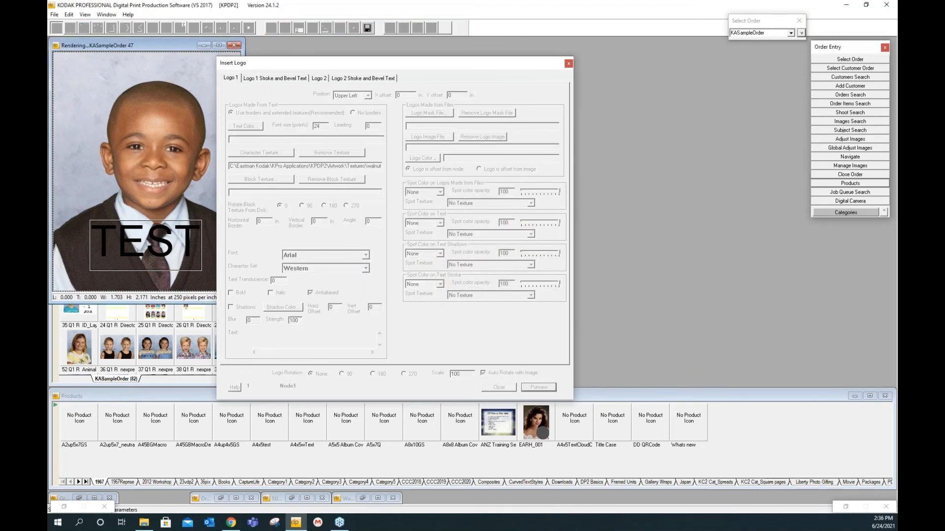
pyautogui.click(157, 243)
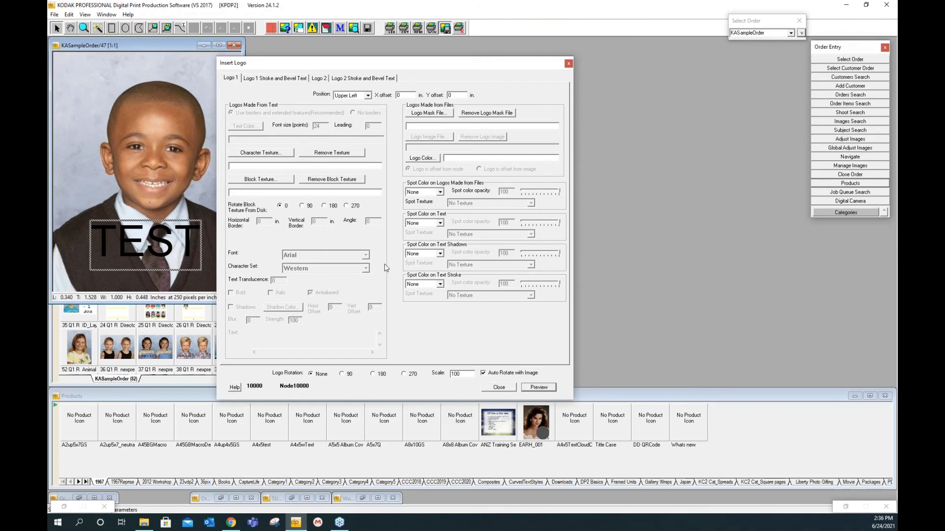
pyautogui.click(285, 156)
pyautogui.click(673, 270)
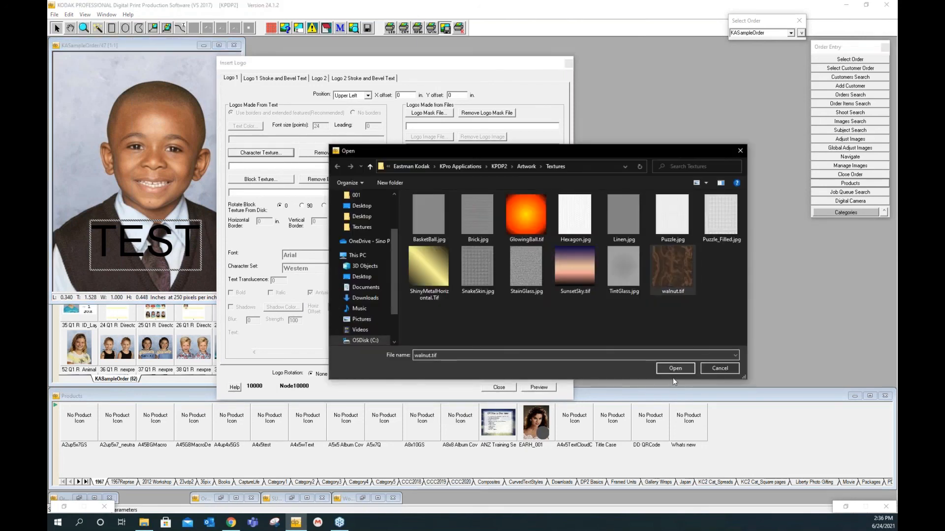
pyautogui.click(676, 369)
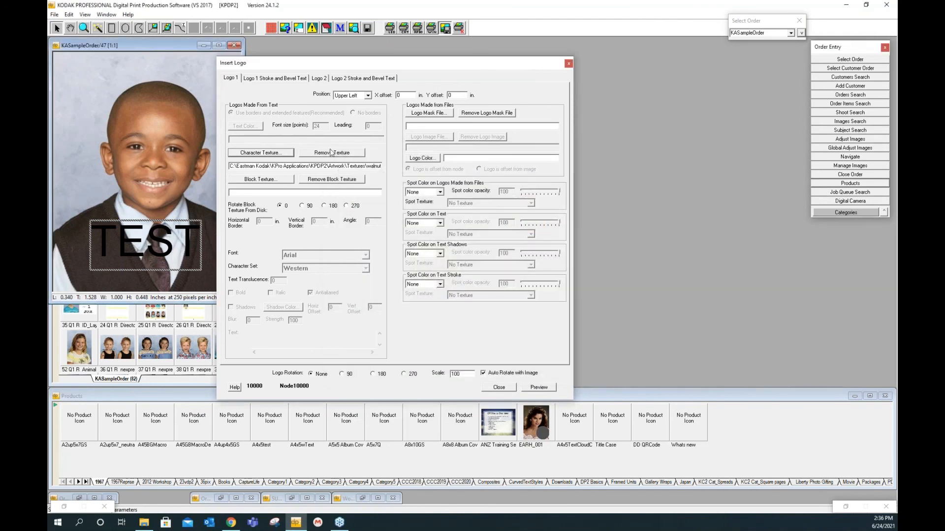
pyautogui.click(537, 388)
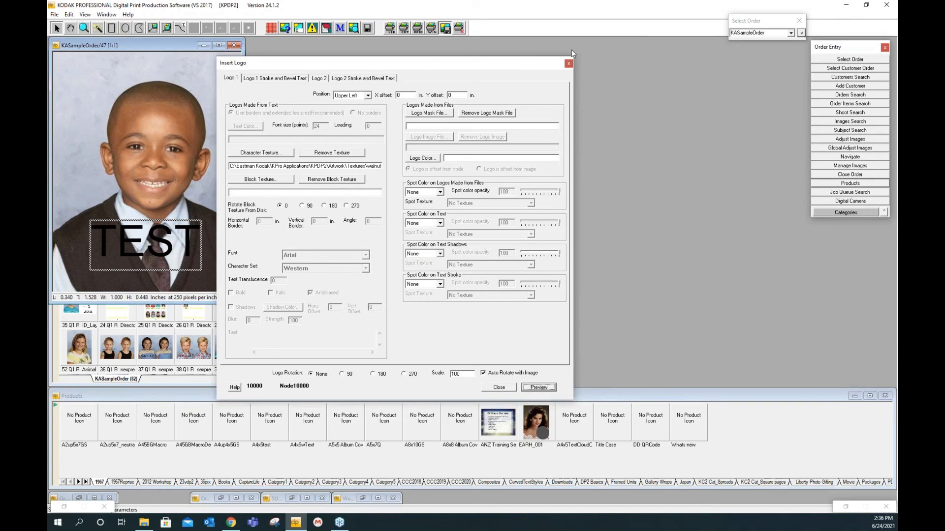
# Enlarge the order item 47 image window and zoom in to examine the TEST lettering beside the Insert Logo settings
pyautogui.moveTo(561, 63); pyautogui.dragTo(706, 47)
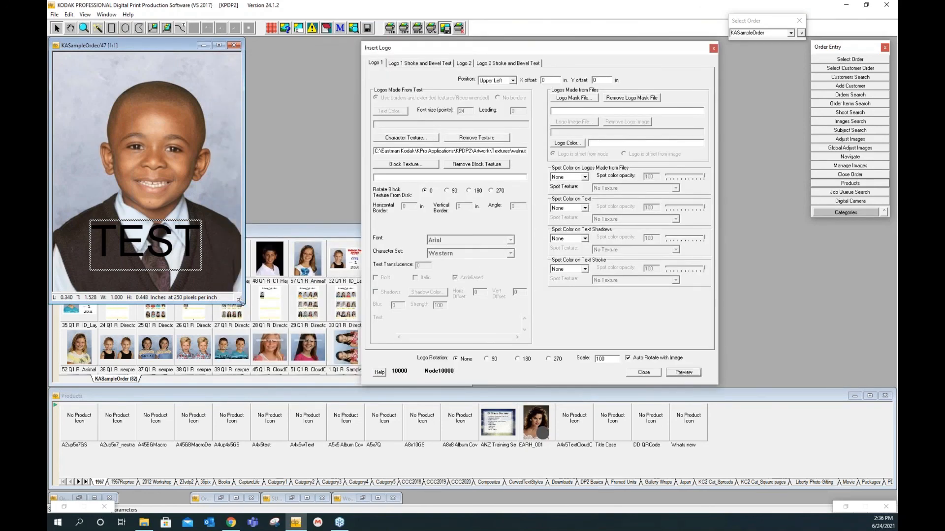
pyautogui.moveTo(239, 301); pyautogui.dragTo(368, 437)
pyautogui.press('z')
pyautogui.click(175, 241)
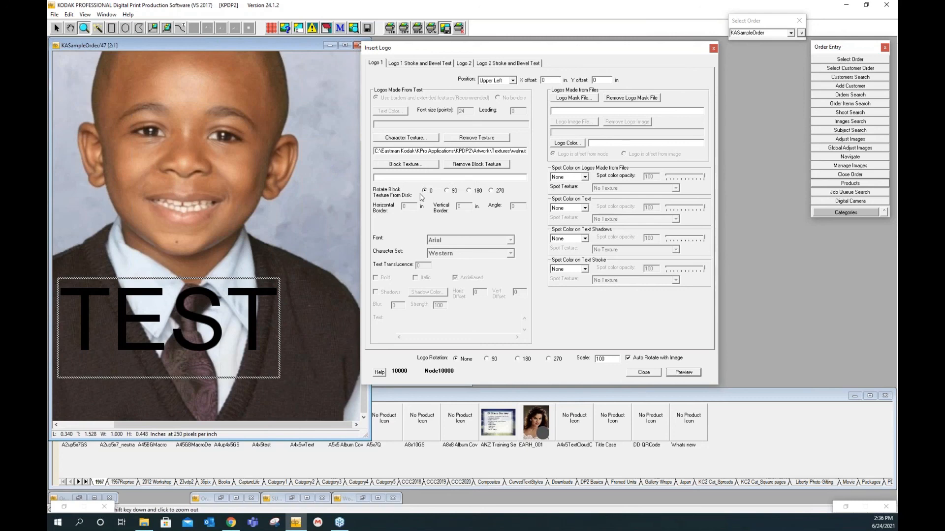
pyautogui.moveTo(591, 50); pyautogui.dragTo(471, 110)
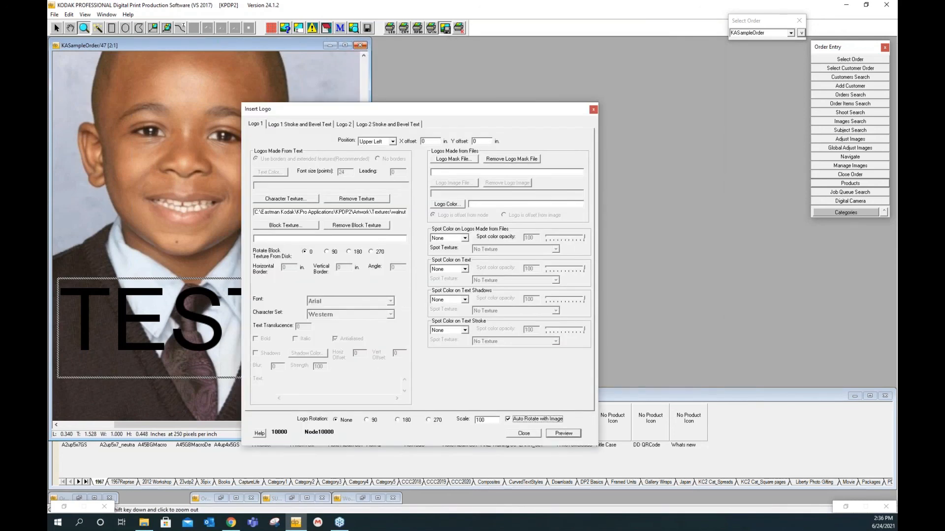
# Close order item 47 without saving its changes and close the Insert Logo settings
pyautogui.click(360, 45)
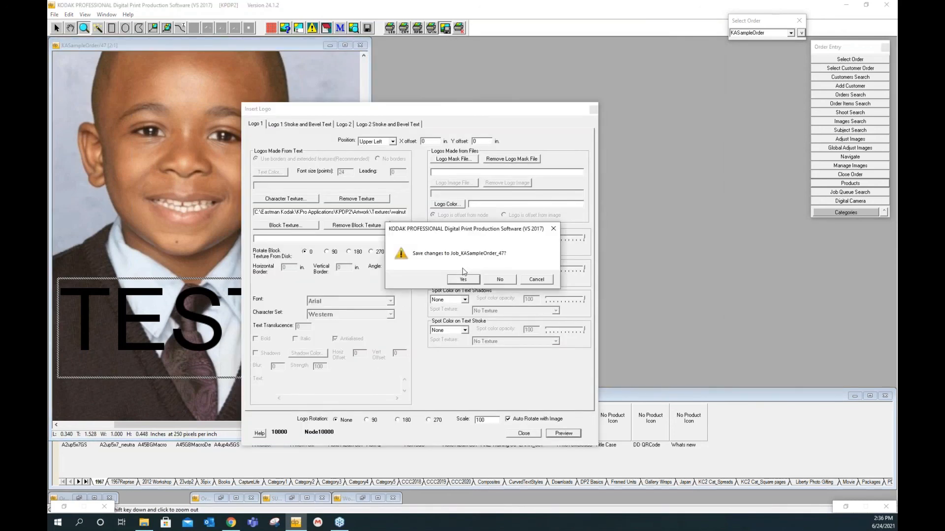
pyautogui.click(500, 278)
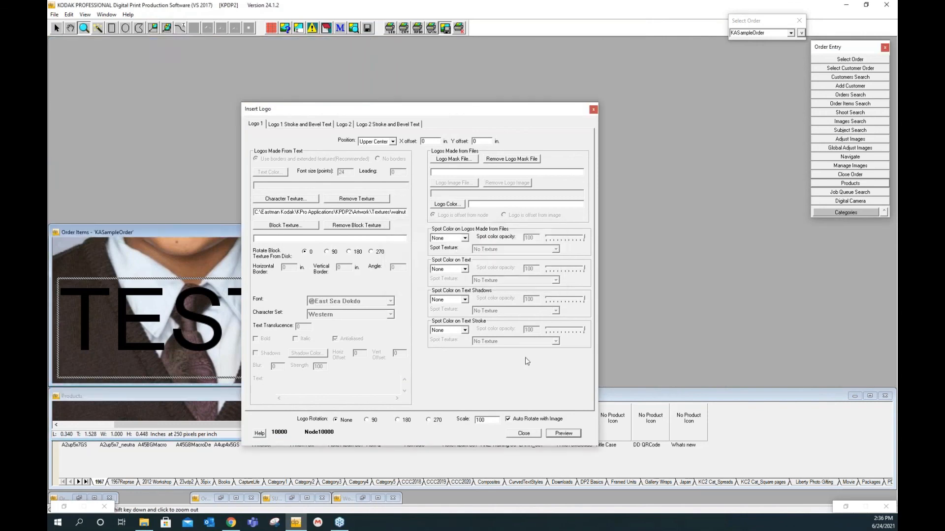
pyautogui.click(522, 436)
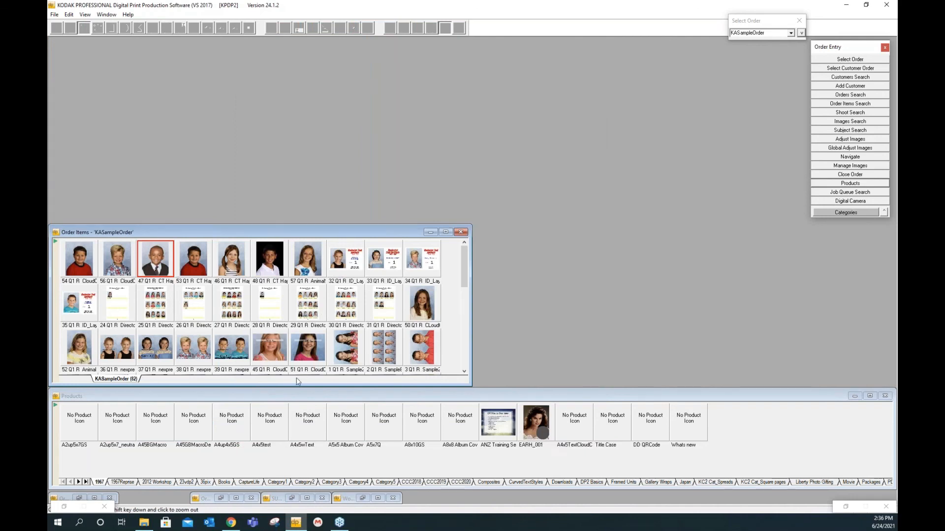
# Reopen order item 47 and show the color management settings of its Windows printer output, placed beside the image
pyautogui.doubleClick(157, 260)
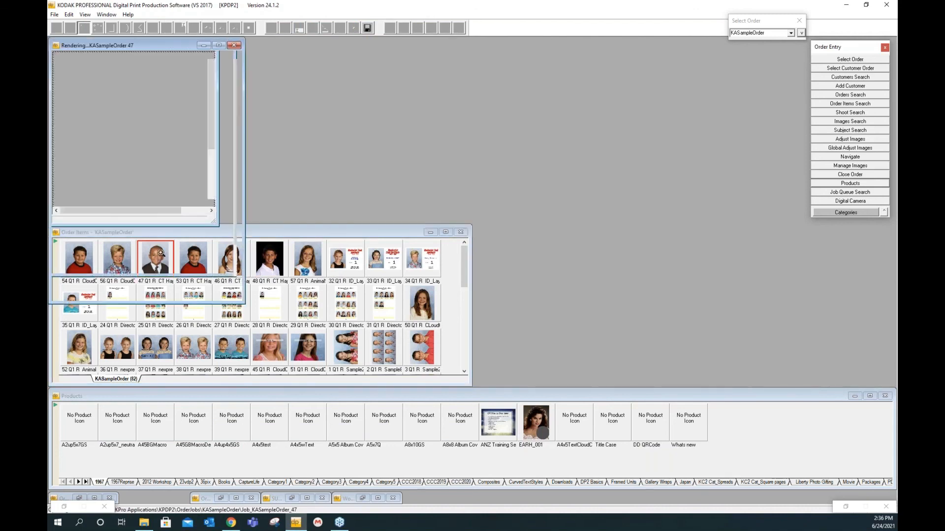
pyautogui.click(431, 28)
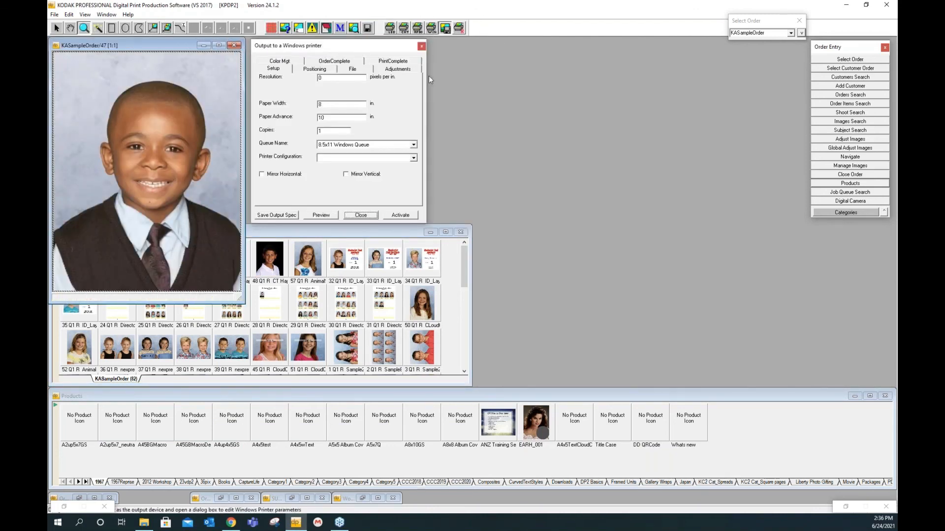
pyautogui.moveTo(435, 84); pyautogui.dragTo(435, 84)
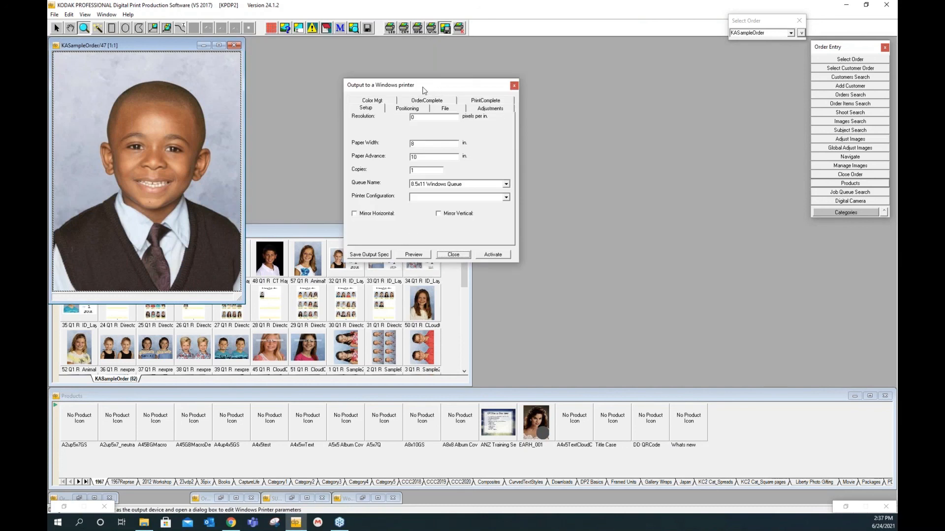
pyautogui.click(378, 102)
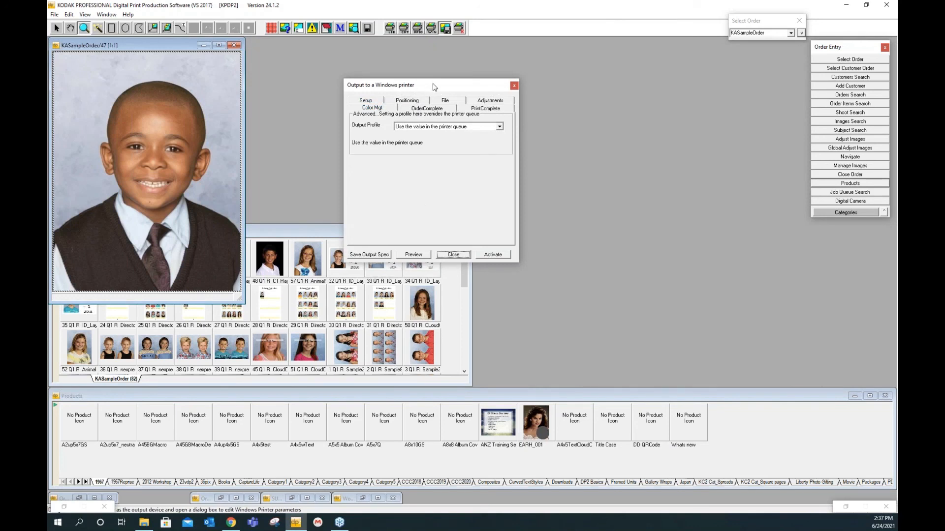
pyautogui.moveTo(433, 85); pyautogui.dragTo(367, 61)
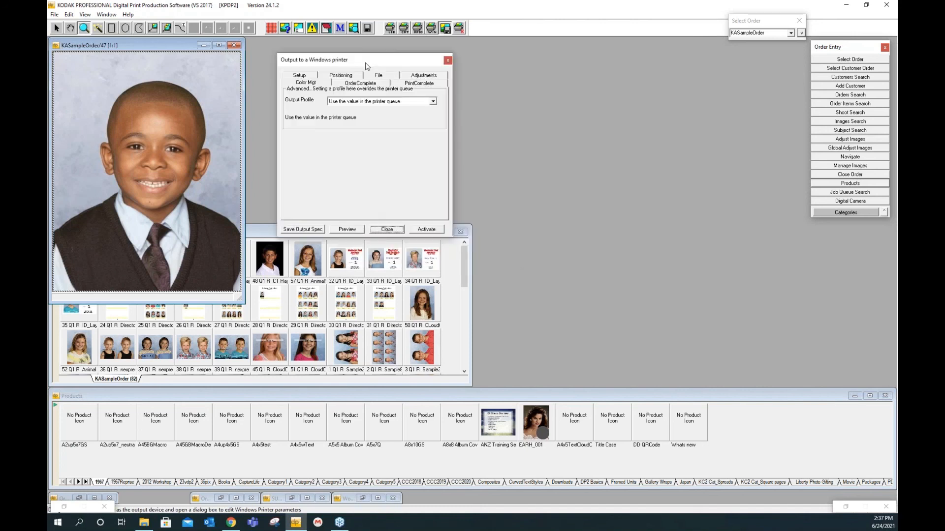
# Examine the selectable output profiles, keep the printer queue's value, and close order item 47 and the printer output settings
pyautogui.click(433, 101)
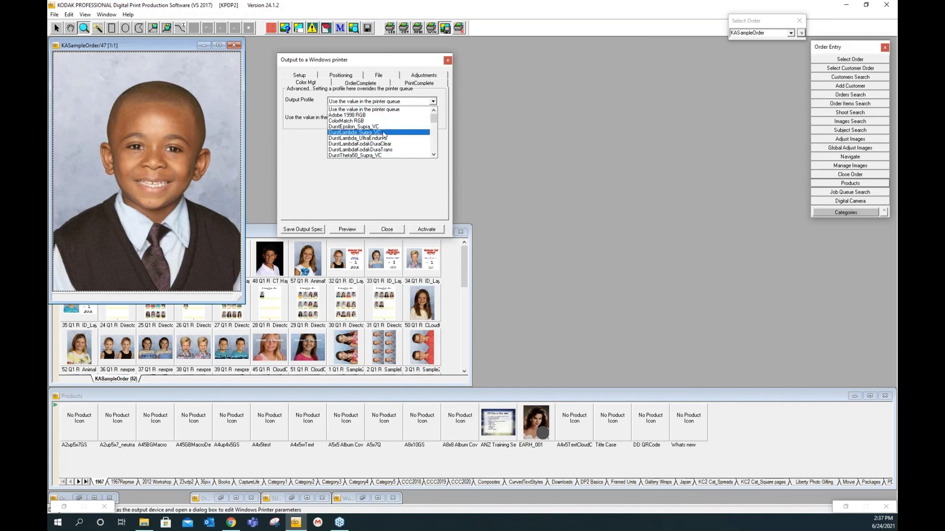
pyautogui.moveTo(435, 123)
pyautogui.mouseDown()
pyautogui.moveTo(436, 148)
pyautogui.moveTo(435, 111)
pyautogui.mouseUp()
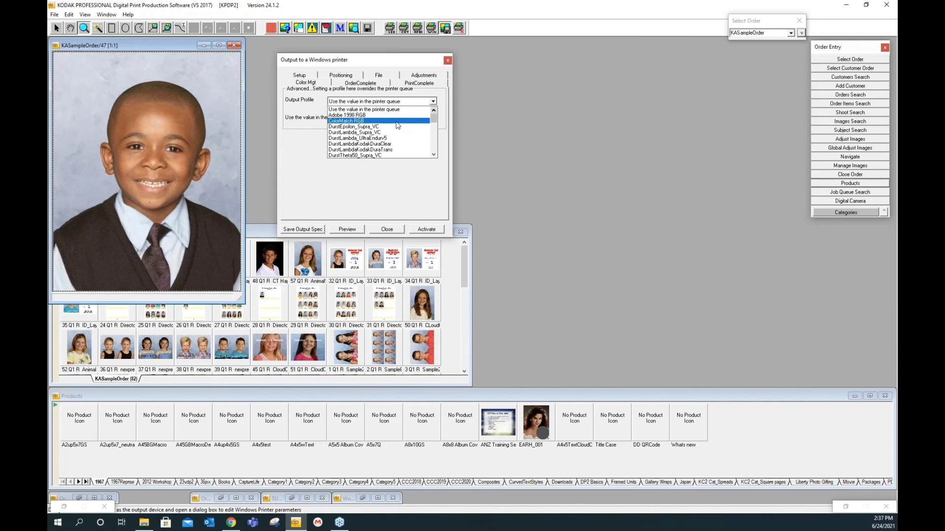
pyautogui.click(433, 182)
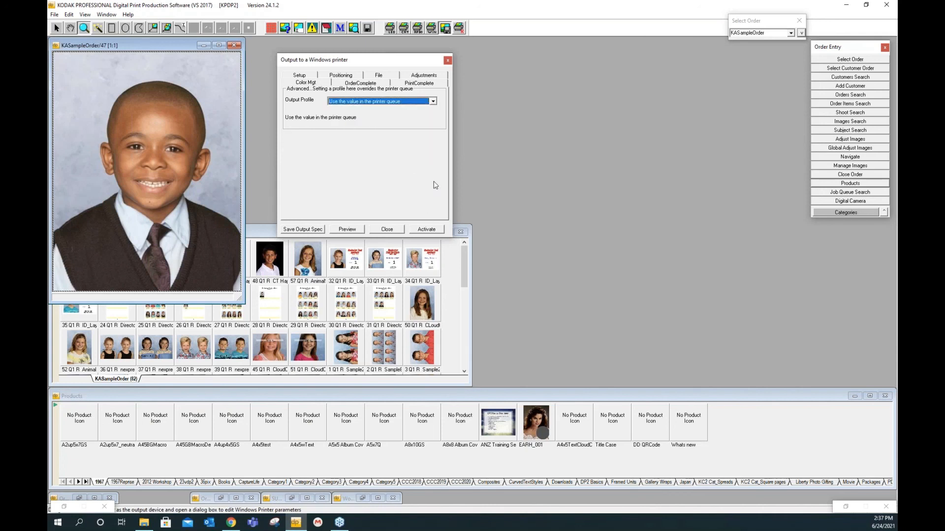
pyautogui.click(234, 45)
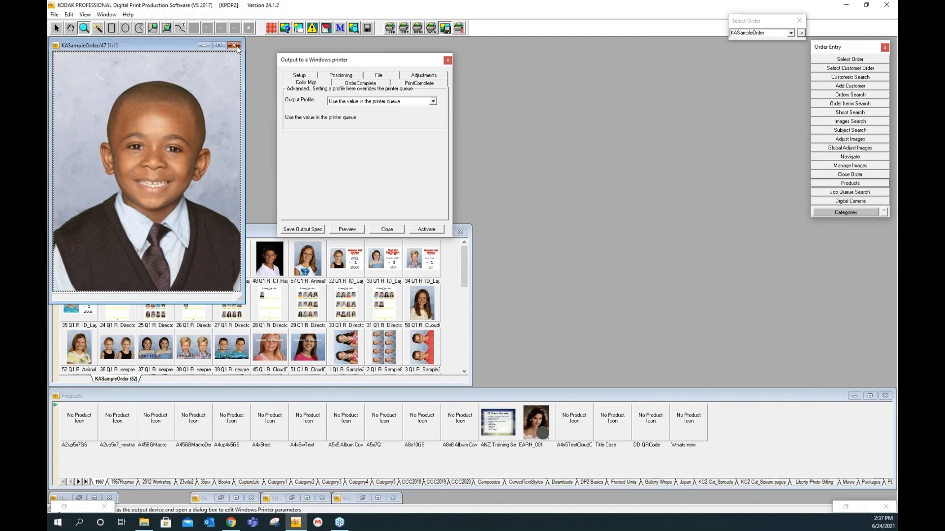
pyautogui.click(448, 59)
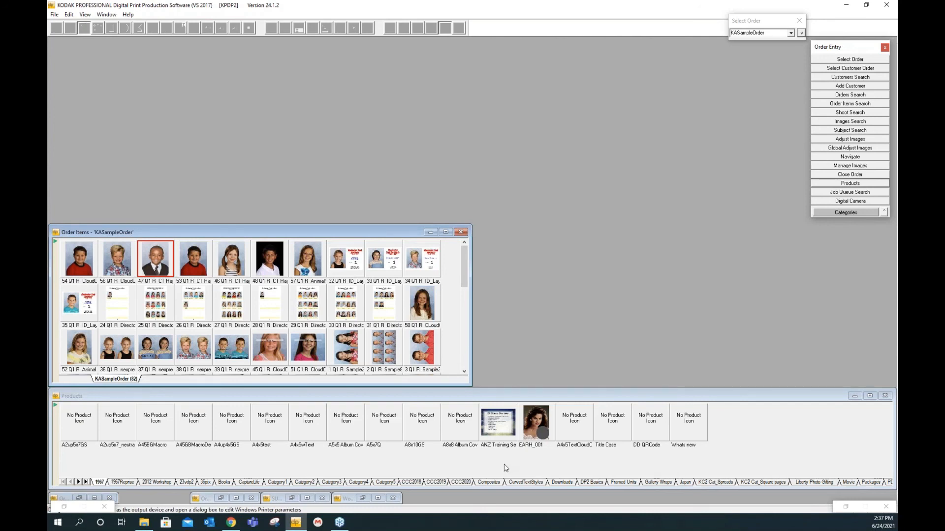
# Open package PKG22 from the Packages product category and move its window to the free workspace area
pyautogui.click(87, 482)
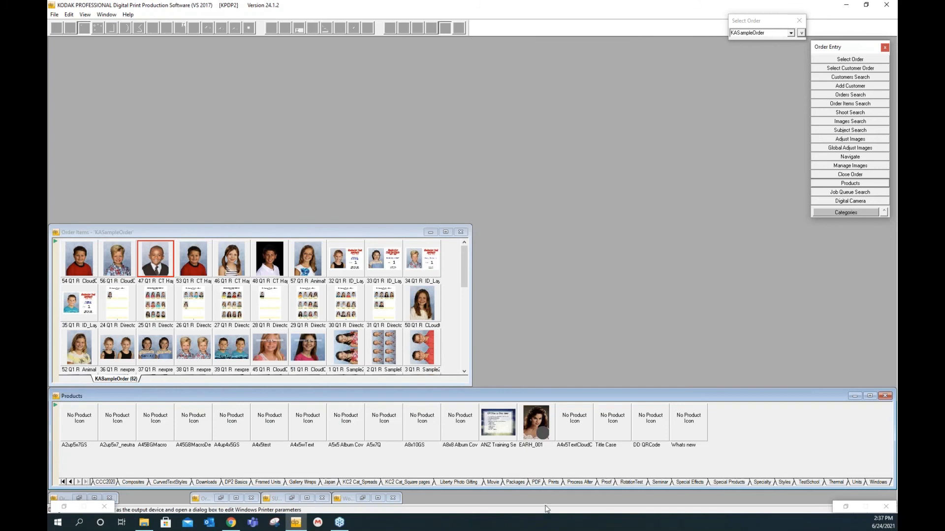
pyautogui.click(515, 482)
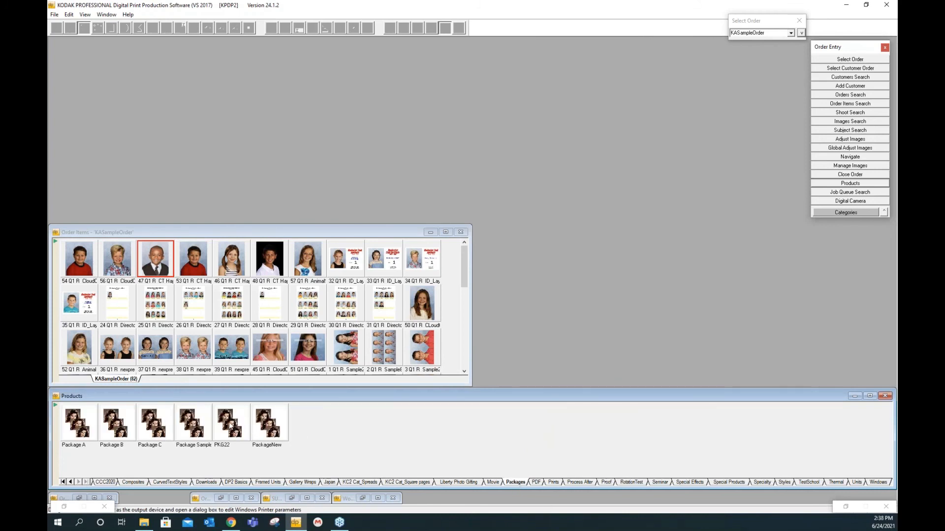
pyautogui.click(232, 425)
pyautogui.doubleClick(230, 424)
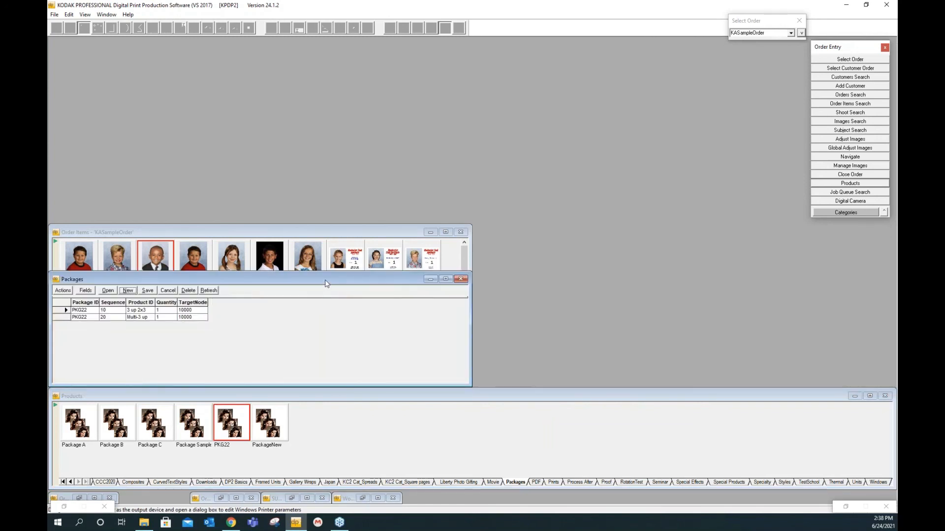
pyautogui.moveTo(356, 280); pyautogui.dragTo(534, 133)
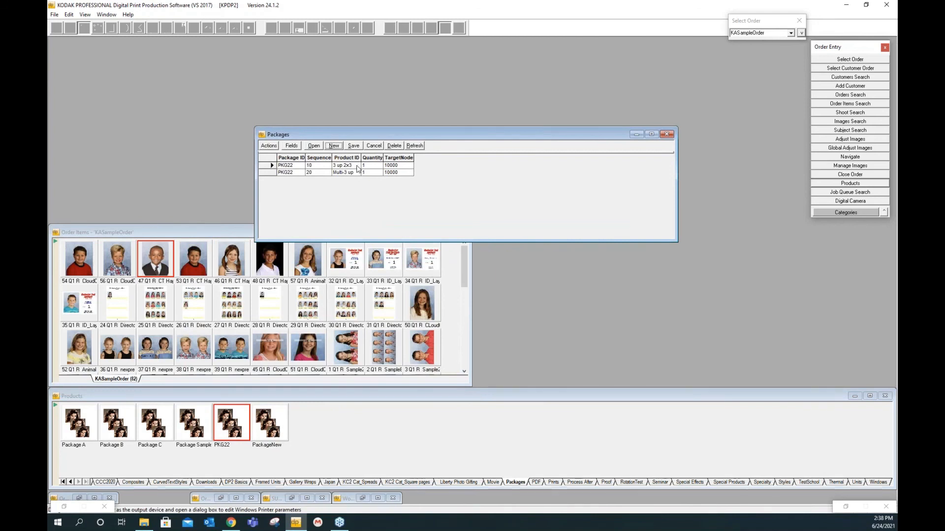
# Set the product ID of PKG22's sequence 10 entry to 6060, save the row and close the package
pyautogui.click(358, 166)
pyautogui.click(358, 165)
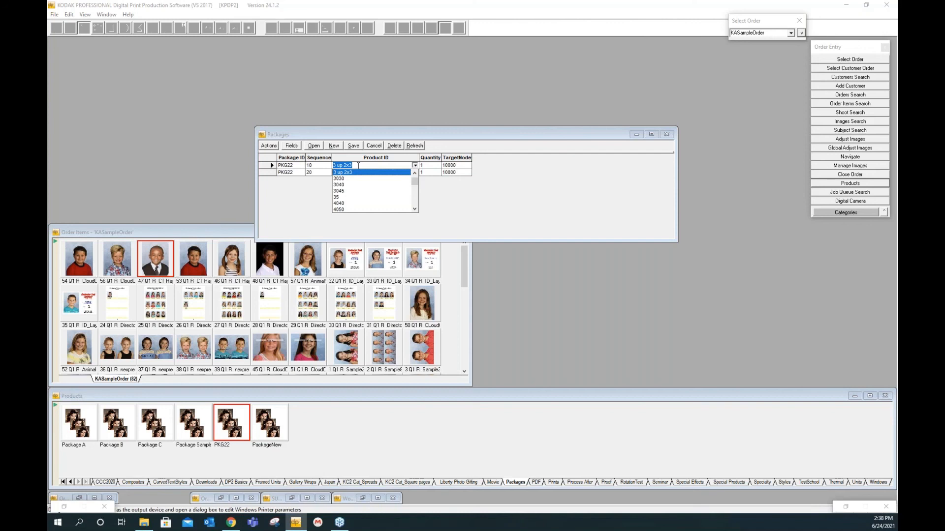
pyautogui.write('60')
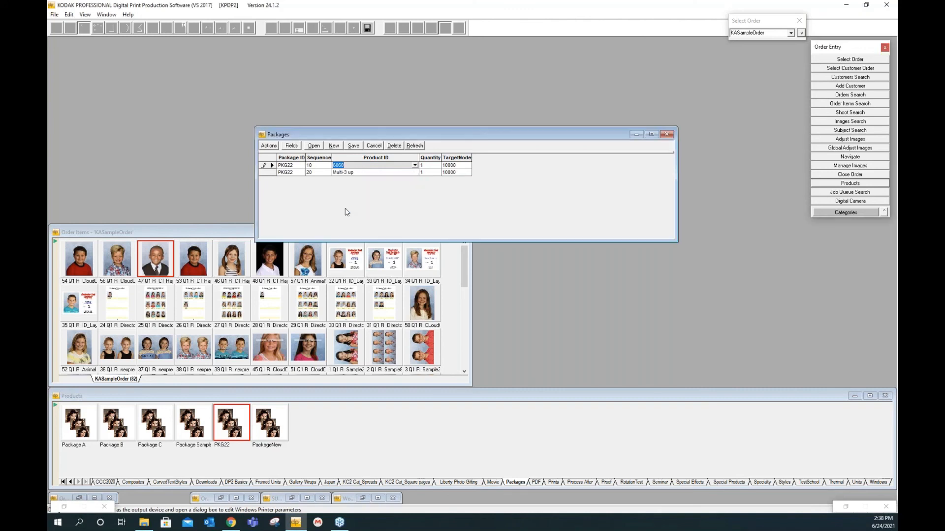
pyautogui.click(346, 210)
pyautogui.click(262, 165)
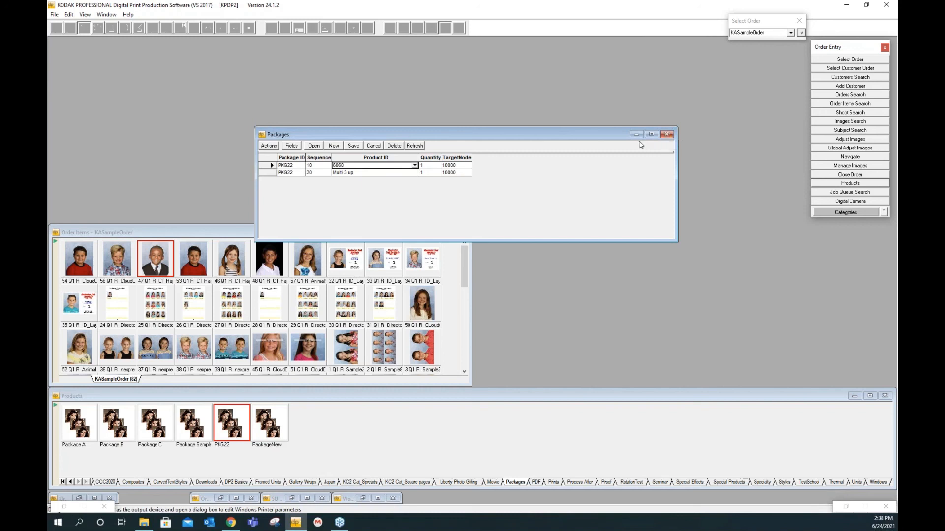
pyautogui.click(666, 135)
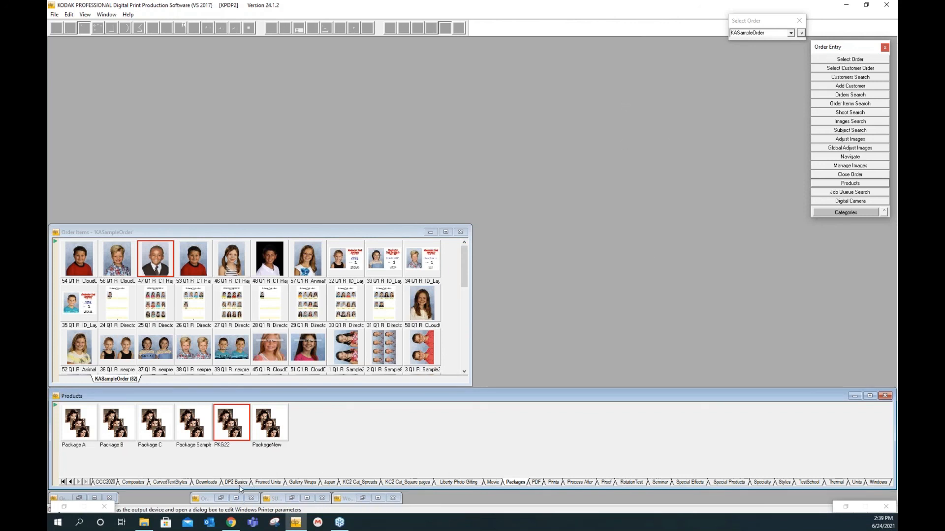
# Show the Composites product category and start Edit Patterns from the Grids function category
pyautogui.click(134, 482)
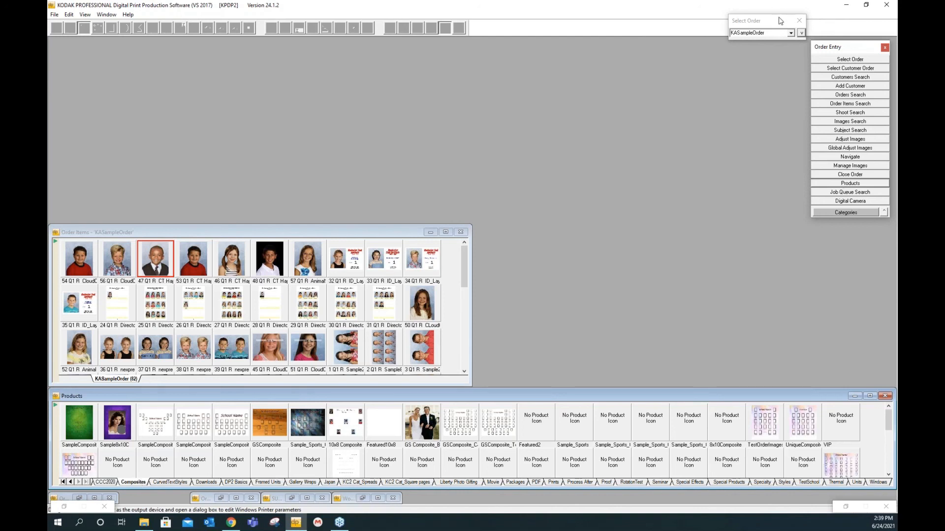
pyautogui.click(853, 58)
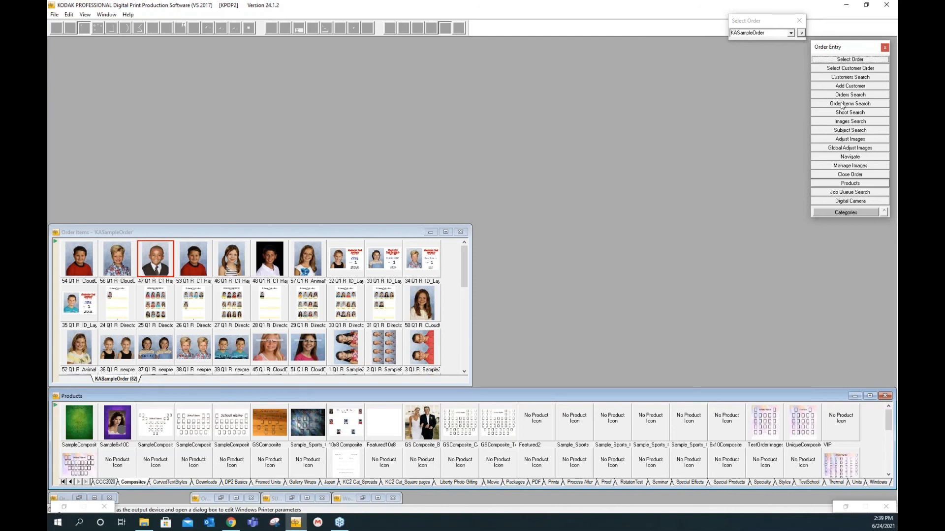
pyautogui.click(856, 214)
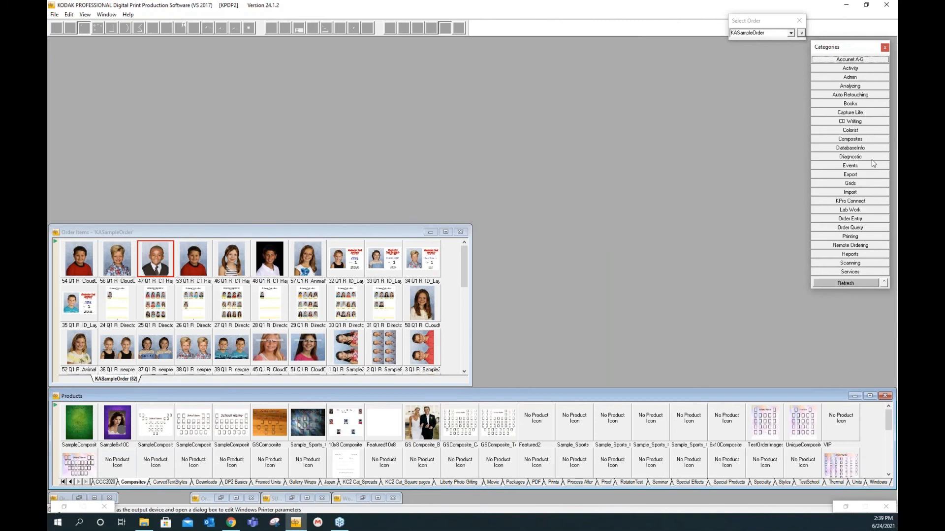
pyautogui.click(868, 184)
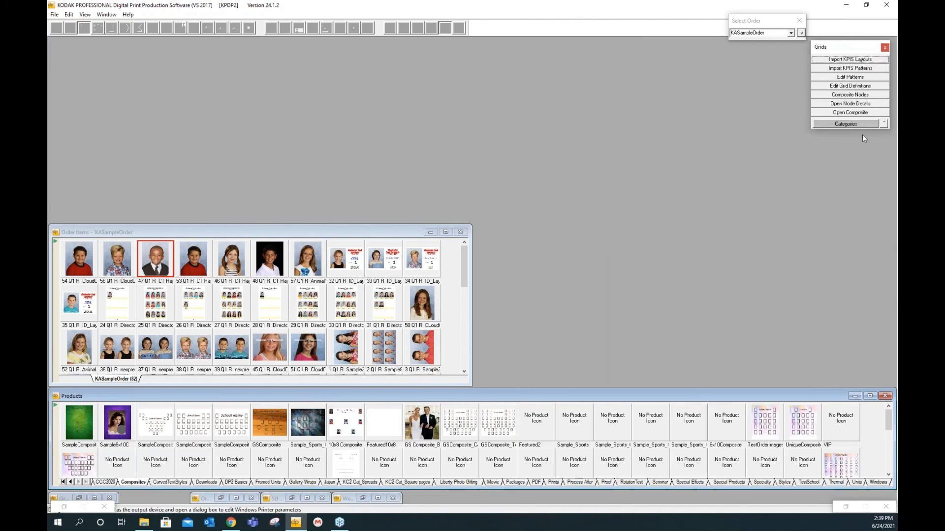
pyautogui.click(868, 78)
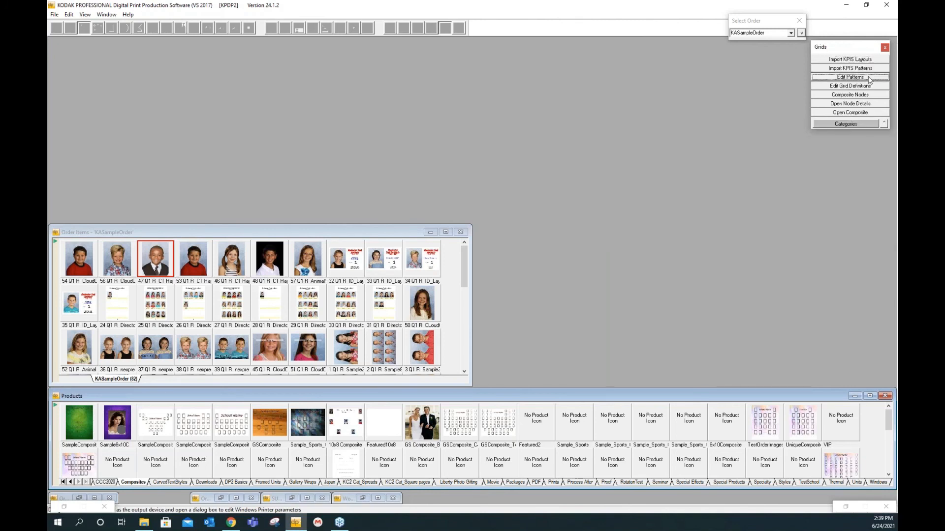
# Open Pattern.022 from the Sample001 pattern folder in the Pattern Editor and move its window clear of the order items
pyautogui.click(226, 123)
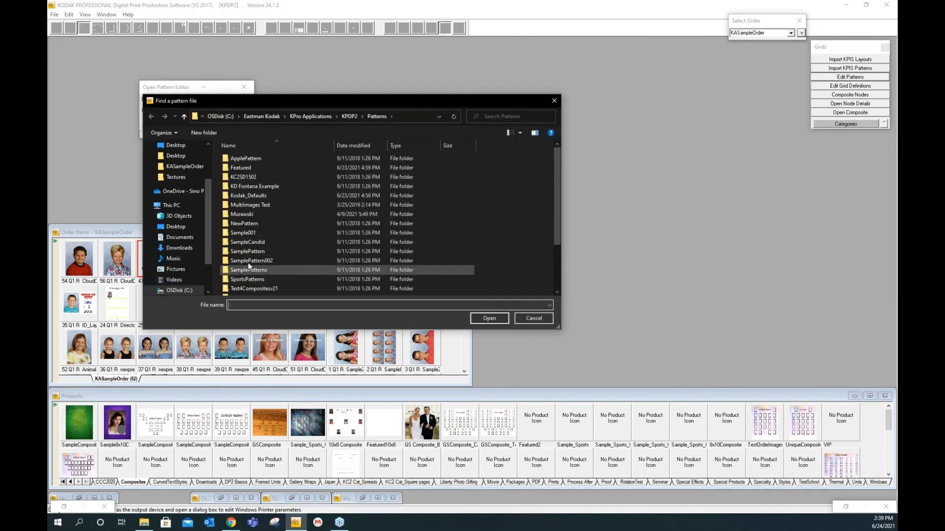
pyautogui.doubleClick(245, 232)
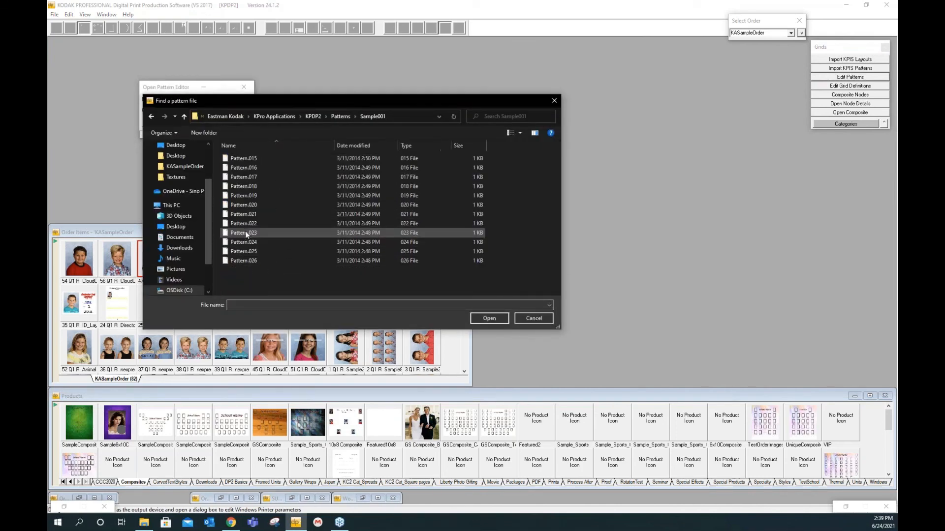
pyautogui.click(246, 224)
pyautogui.click(493, 318)
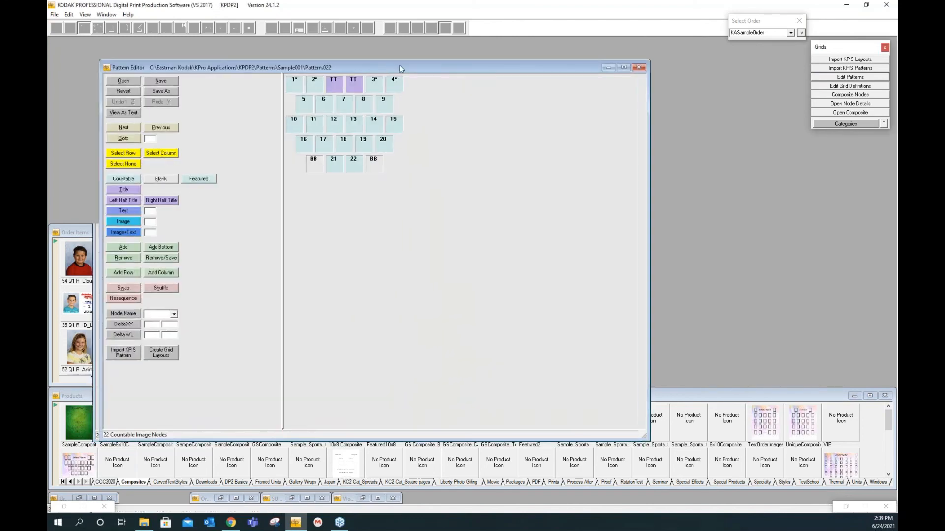
pyautogui.moveTo(369, 72); pyautogui.dragTo(550, 61)
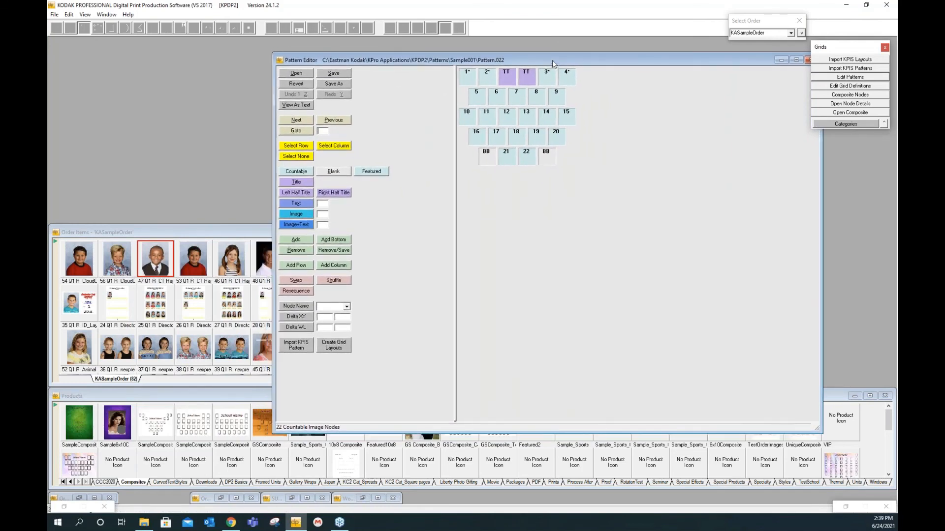
# Examine the grid layout creation settings, including the Text Node sizing options, and close them and the Pattern Editor without creating anything
pyautogui.click(332, 346)
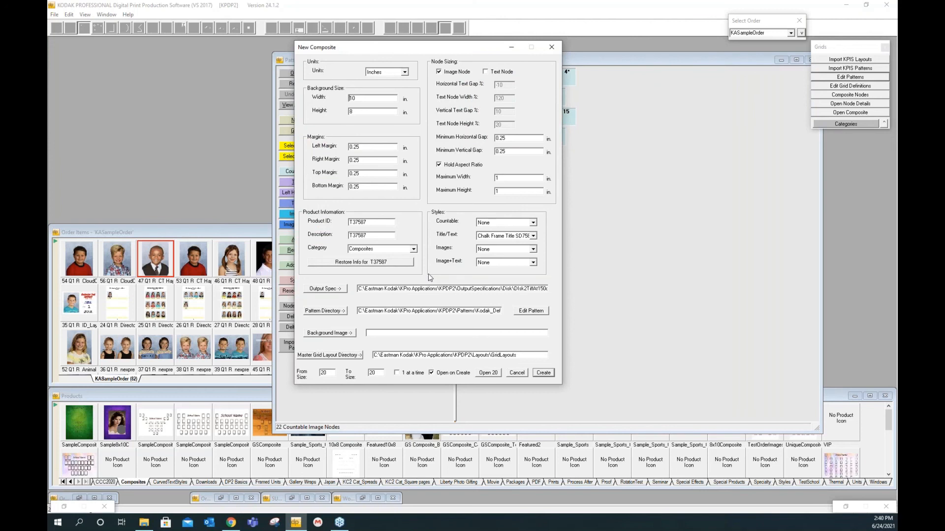
pyautogui.click(485, 73)
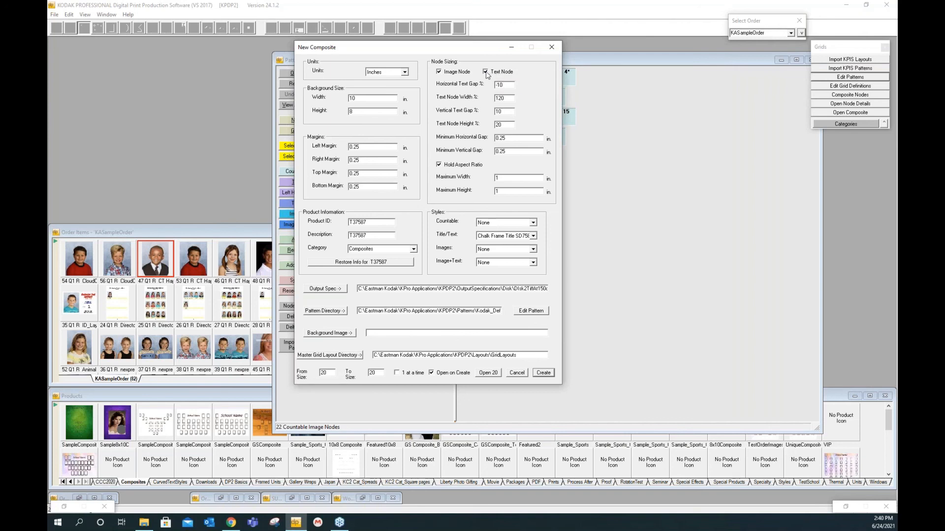
pyautogui.click(486, 73)
pyautogui.moveTo(464, 51); pyautogui.dragTo(521, 128)
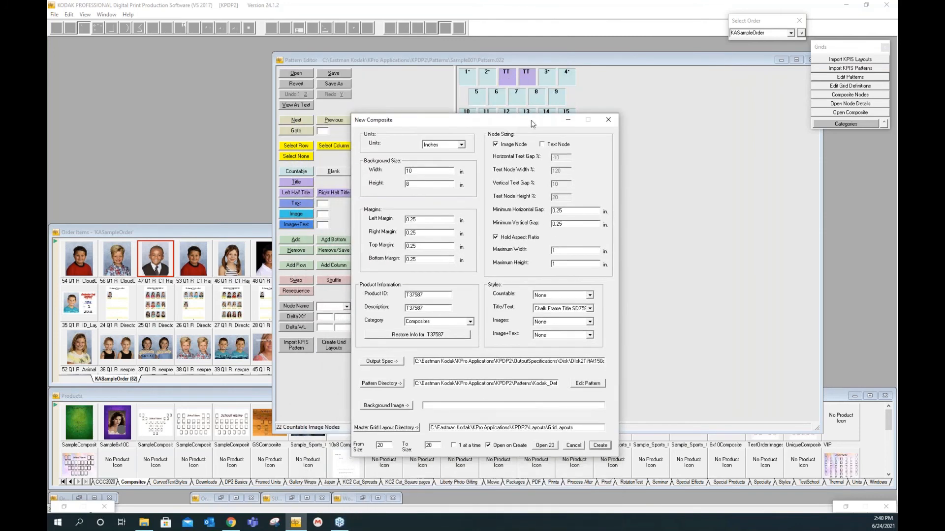
pyautogui.moveTo(525, 121); pyautogui.dragTo(487, 53)
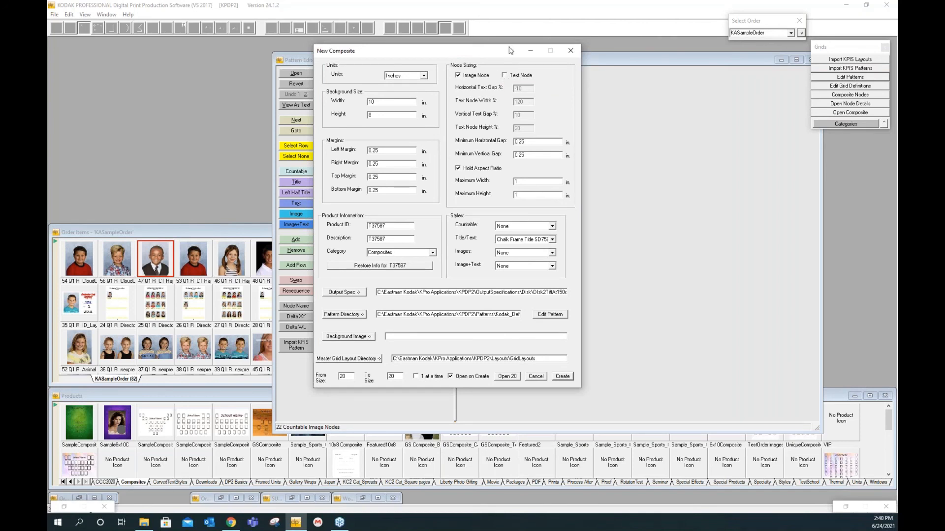
pyautogui.click(571, 52)
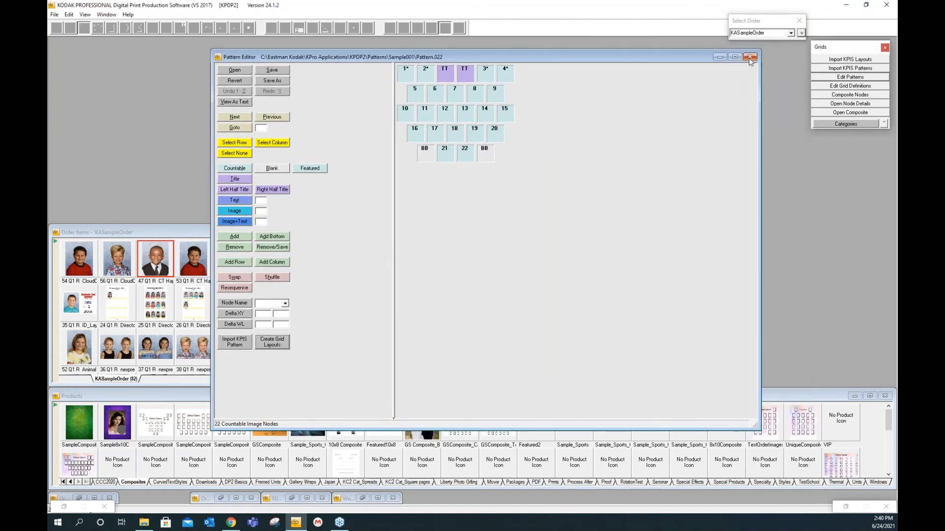
pyautogui.click(748, 57)
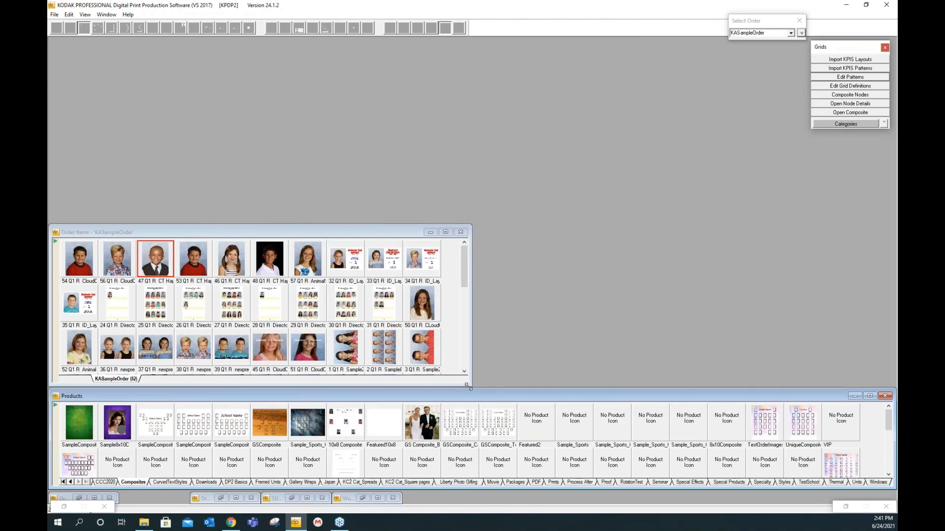
# Restore the subject data window, open the Composite Job Generator for KASampleOrder and move it to the middle of the workspace
pyautogui.doubleClick(283, 497)
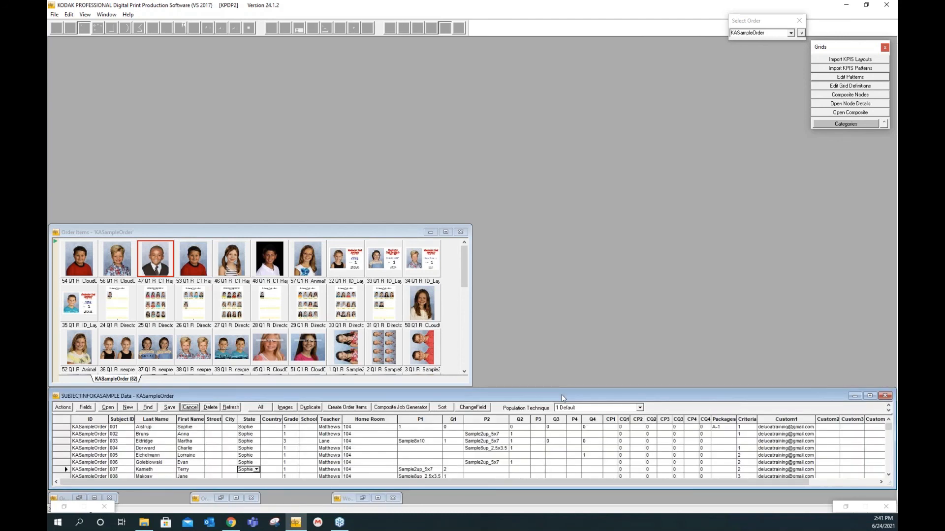
pyautogui.click(403, 412)
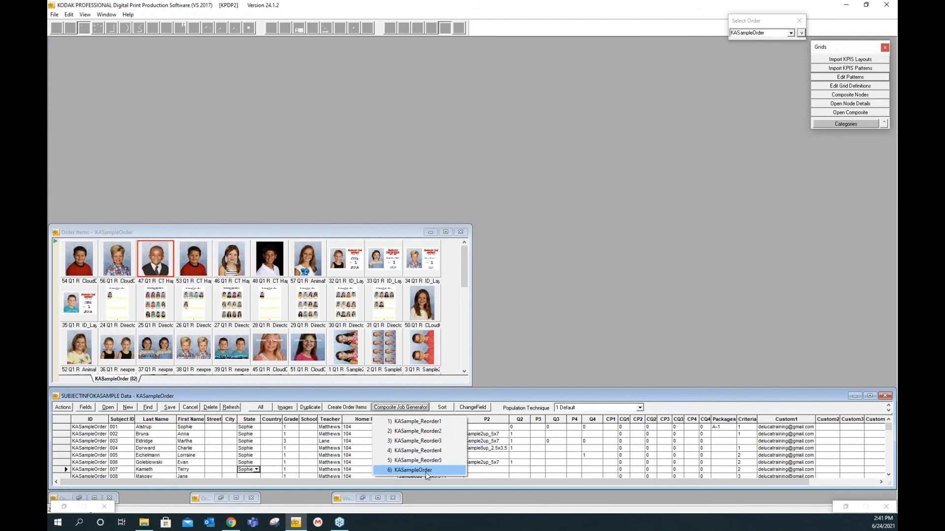
pyautogui.click(426, 471)
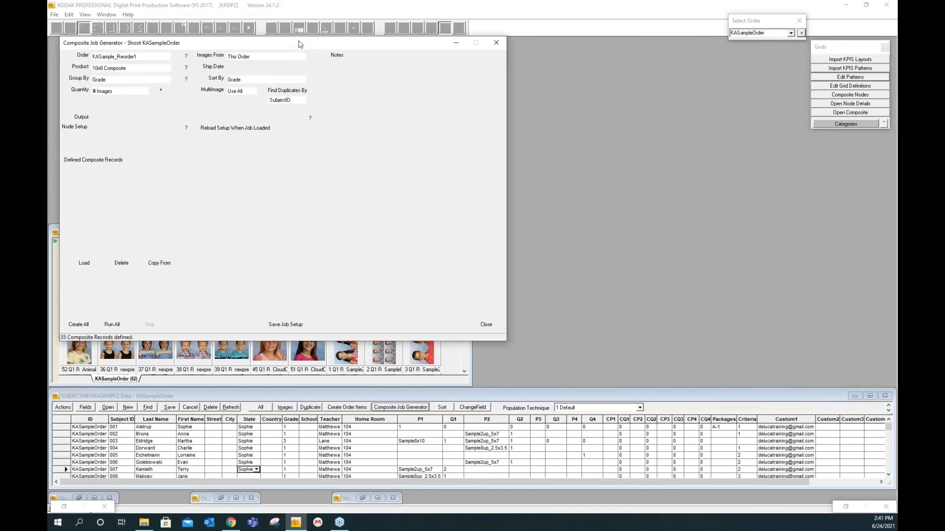
pyautogui.moveTo(304, 50); pyautogui.dragTo(499, 50)
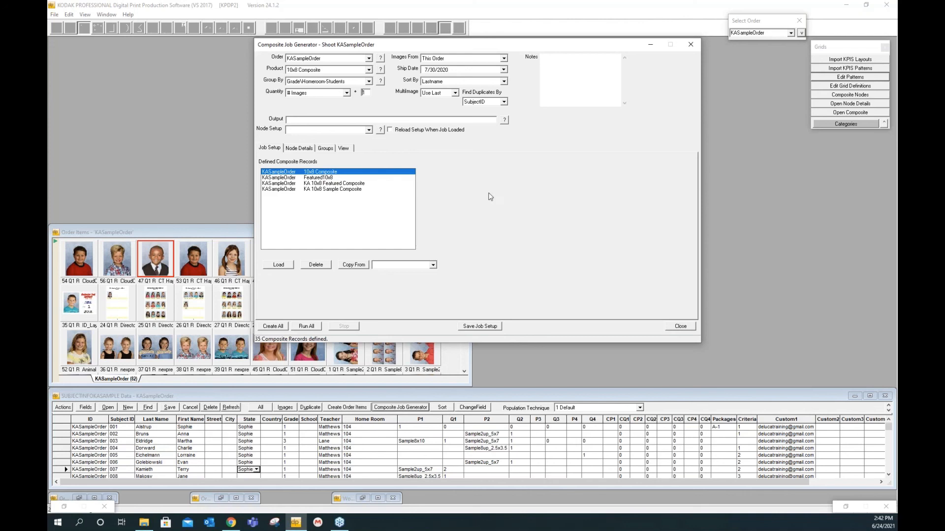
# Set the composite job's quantity to # Ordered Packages and highlight the Packages entry of subject 001
pyautogui.click(346, 94)
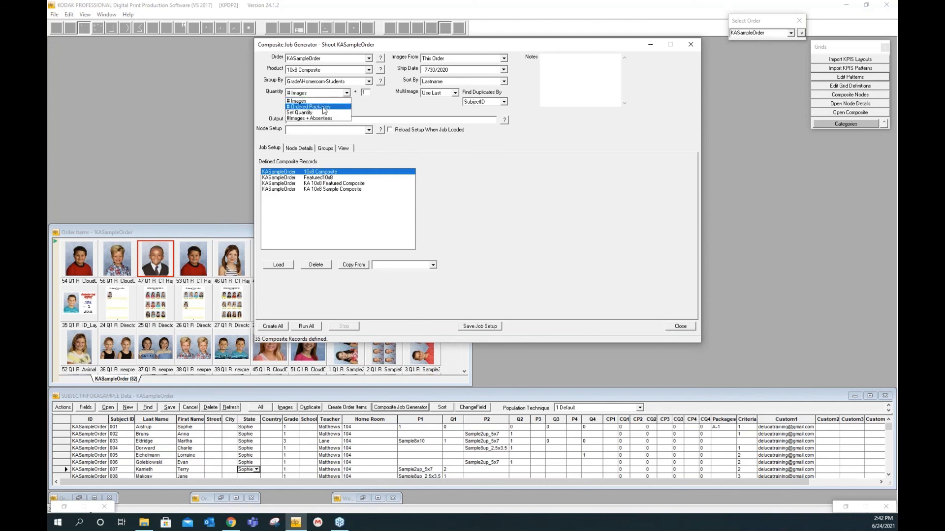
pyautogui.click(324, 107)
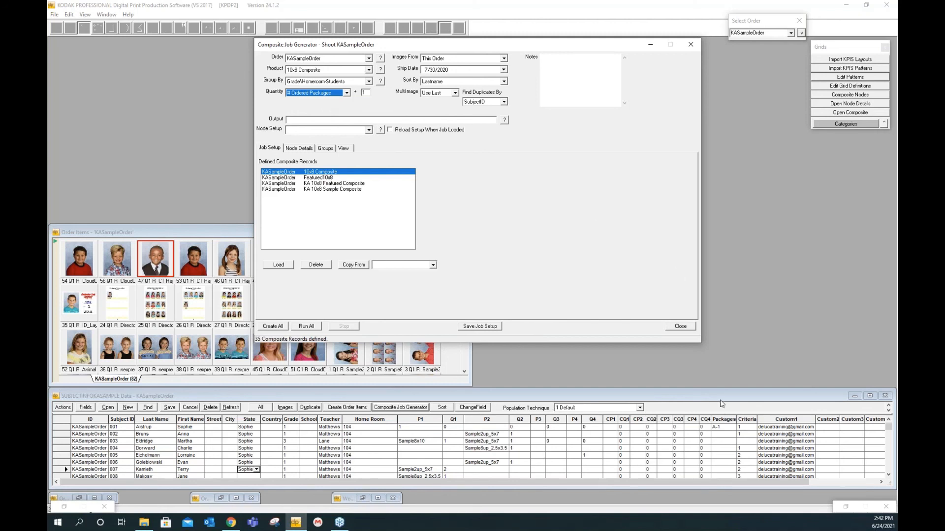
pyautogui.click(726, 431)
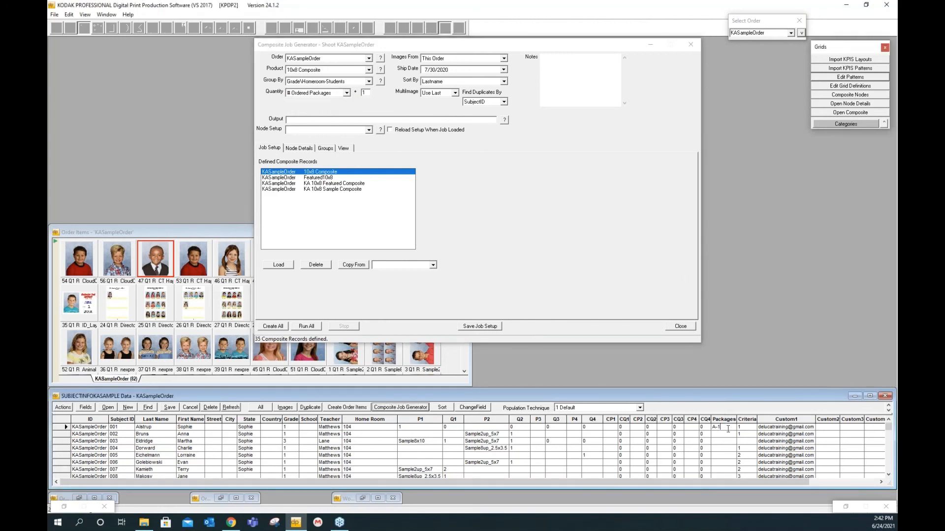
pyautogui.click(724, 427)
pyautogui.click(726, 428)
pyautogui.moveTo(728, 427); pyautogui.dragTo(713, 427)
# Examine the orders available as a source for copying a composite job setup, without choosing one
pyautogui.click(440, 162)
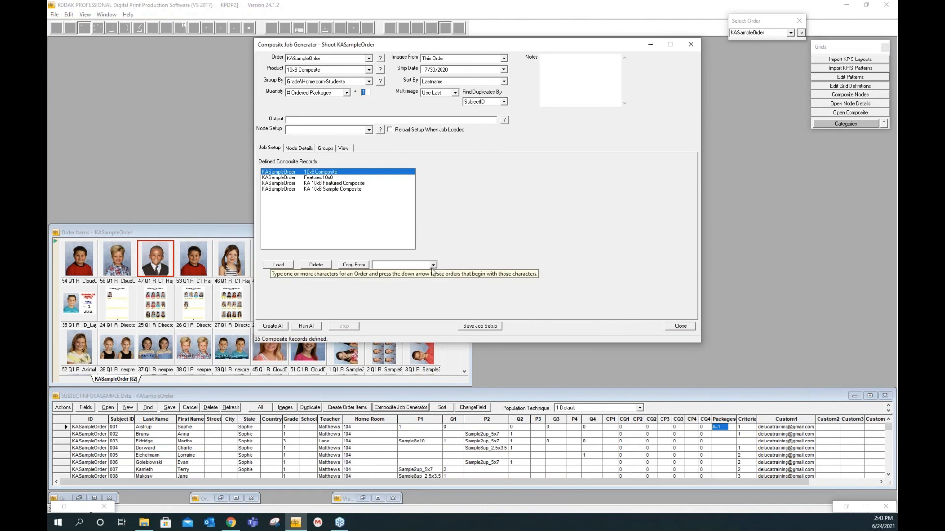
pyautogui.click(433, 265)
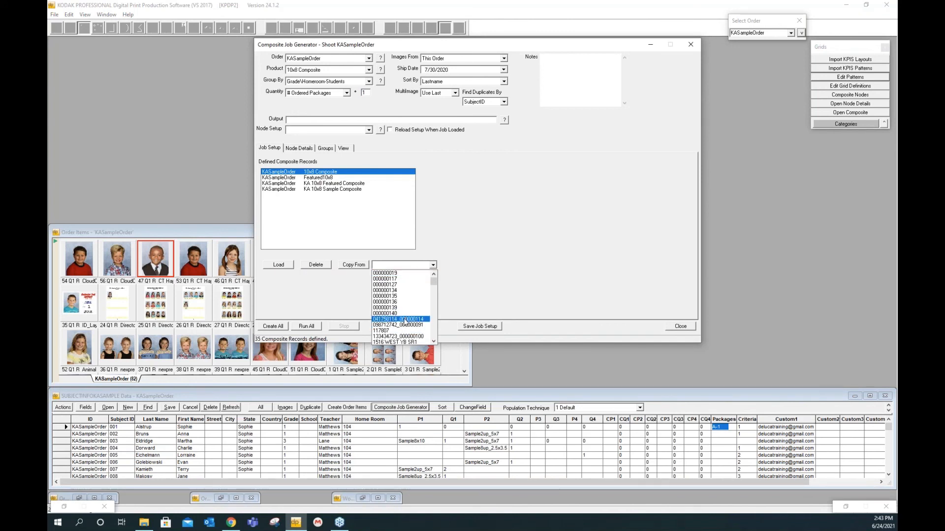
pyautogui.click(502, 253)
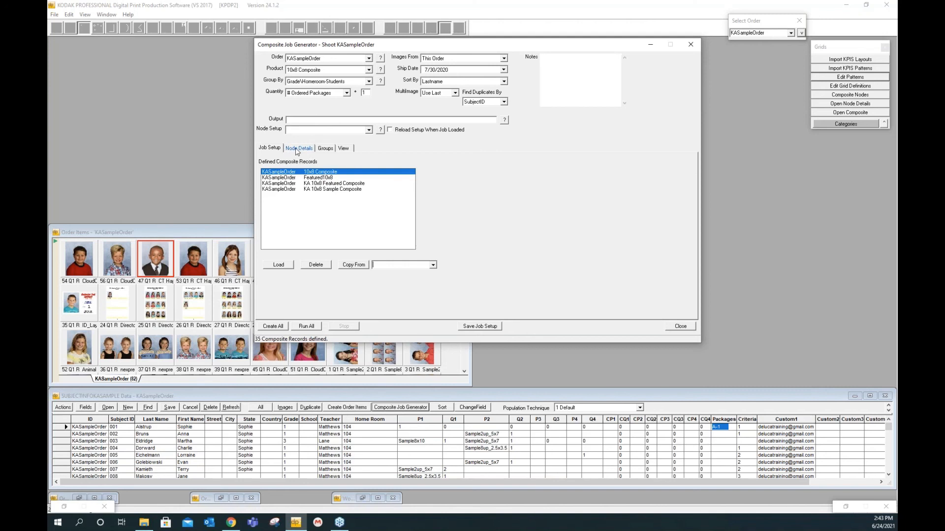
# Show the composite job's node details and select the Countable Default node
pyautogui.moveTo(441, 45); pyautogui.dragTo(389, 48)
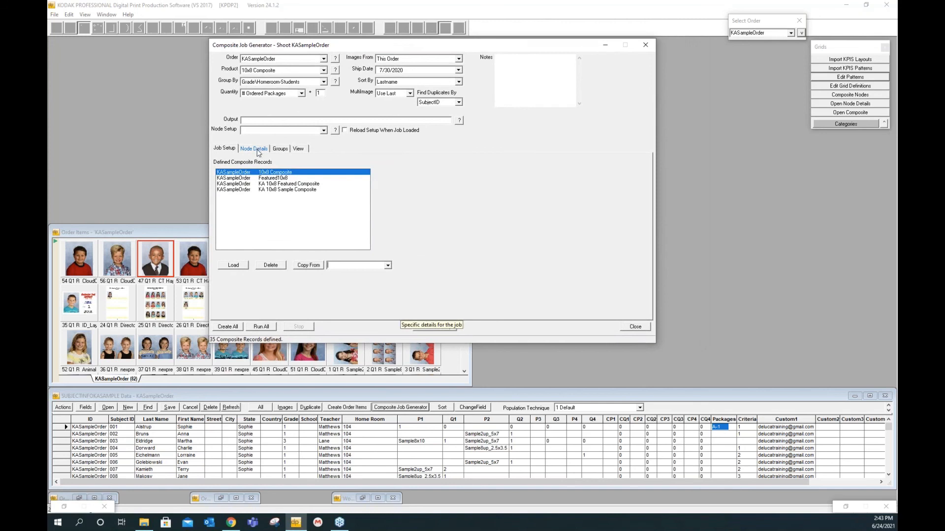
pyautogui.click(254, 149)
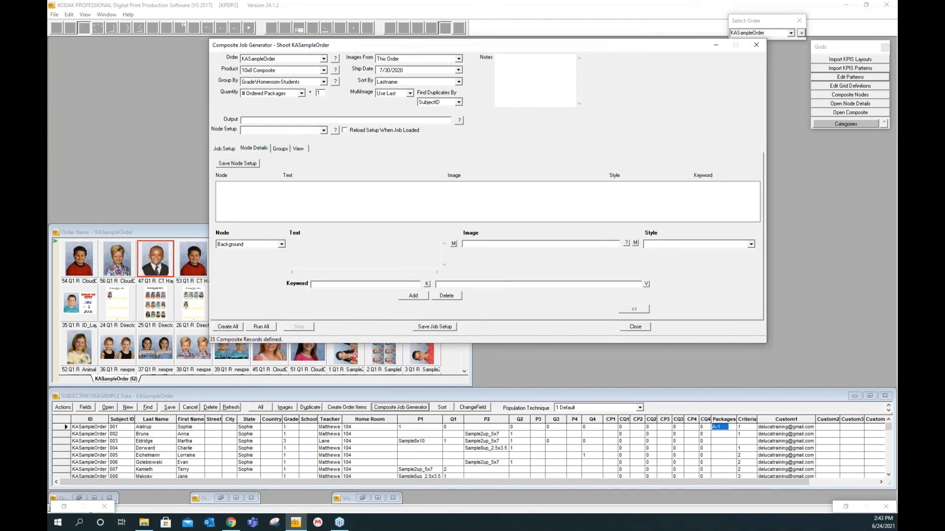
pyautogui.moveTo(607, 48); pyautogui.dragTo(587, 55)
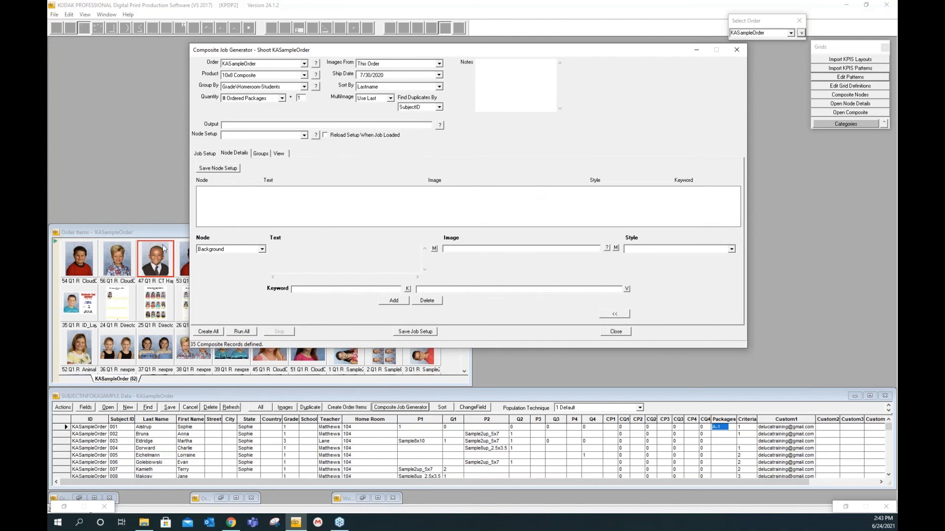
pyautogui.click(261, 249)
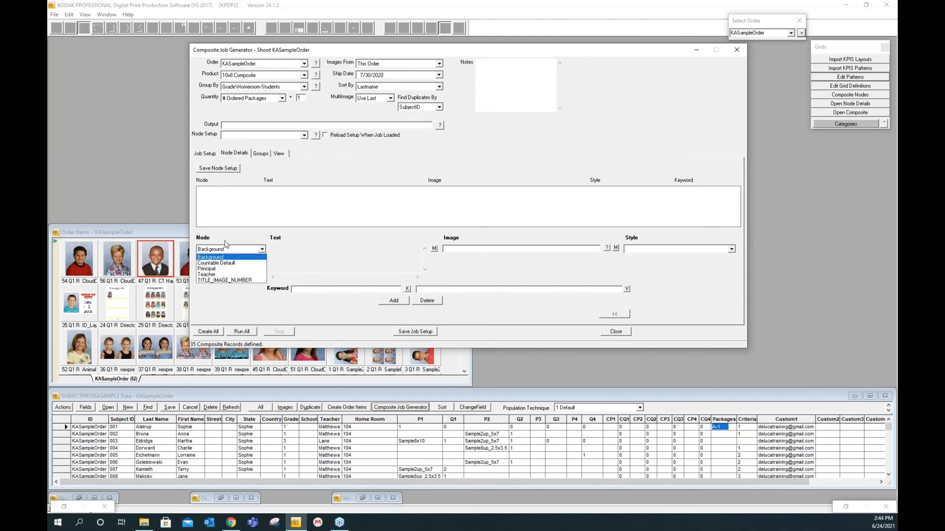
pyautogui.click(229, 268)
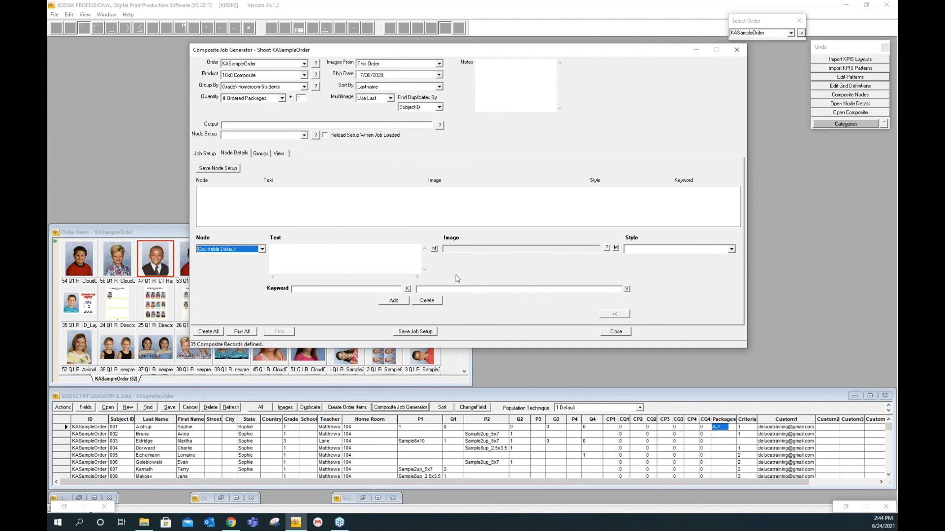
# Display the composite job's item view, and close the Composite Job Generator without saving the changes
pyautogui.click(278, 154)
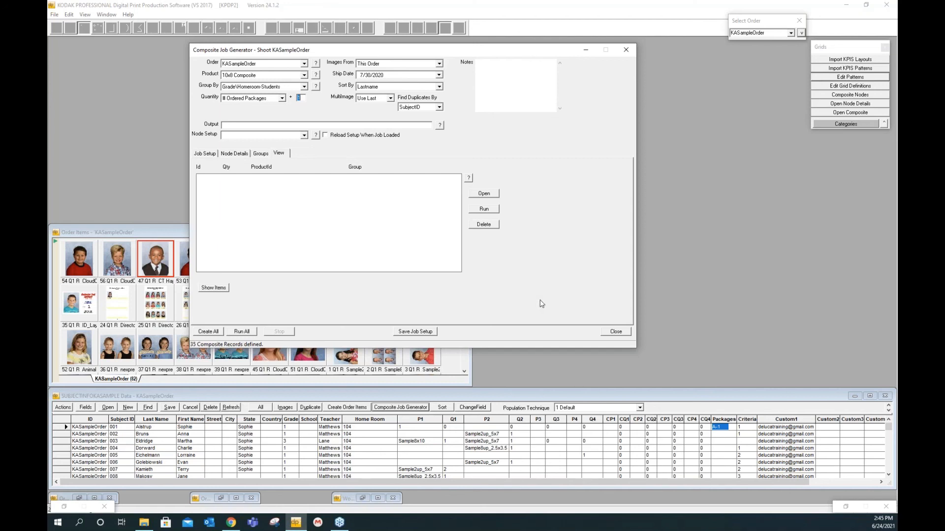
pyautogui.click(625, 50)
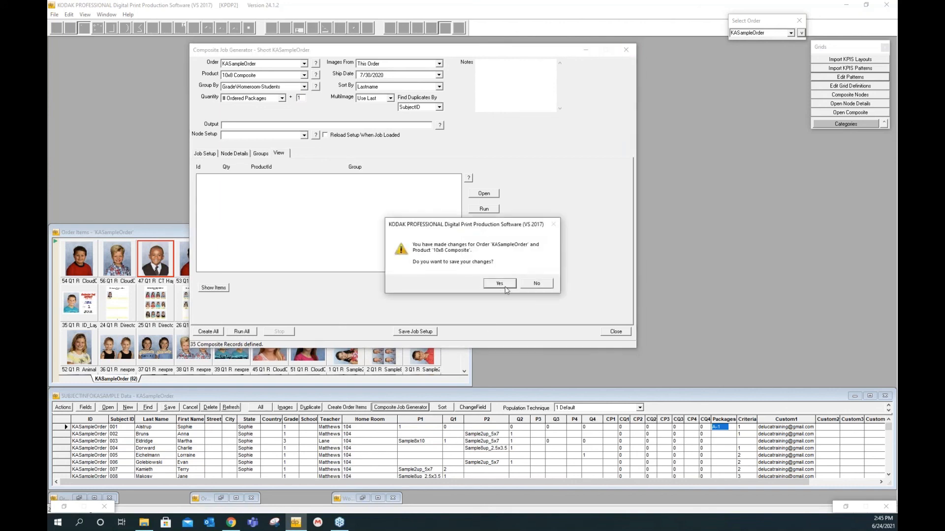
pyautogui.click(538, 286)
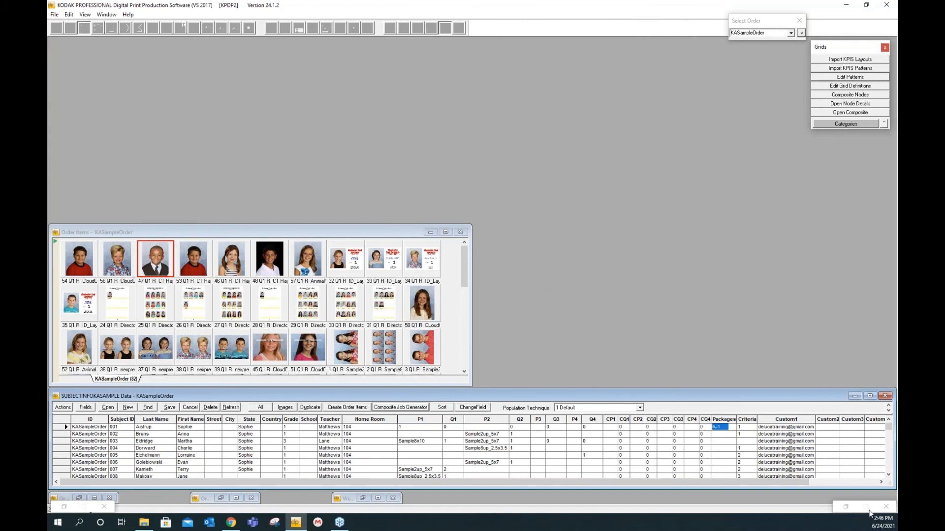
# Bring up the Process Cmds window, and open the Desktop folder in File Explorer with its window fully in view
pyautogui.click(844, 508)
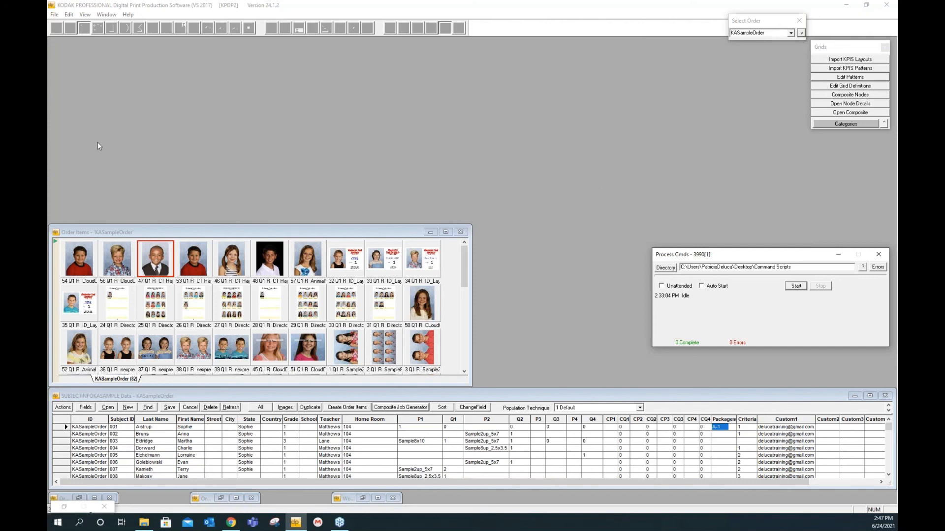
pyautogui.press('super+e')
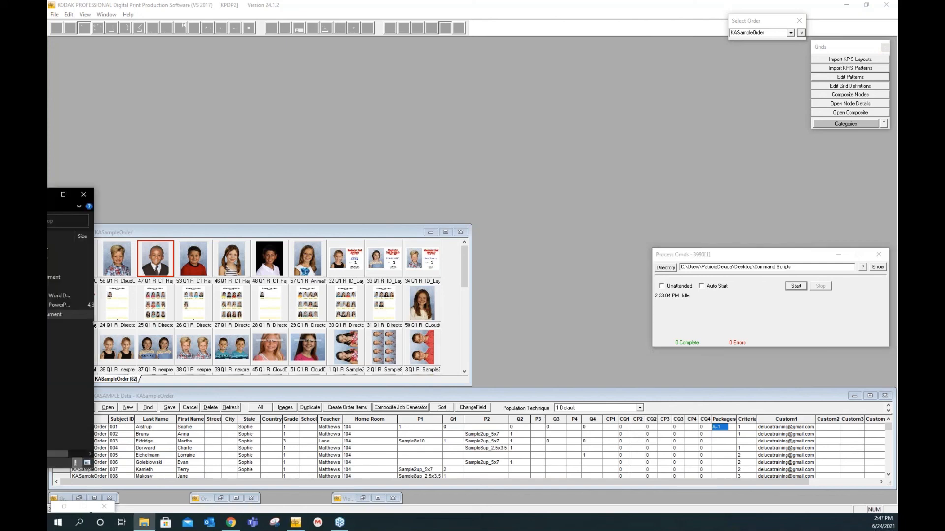
pyautogui.moveTo(182, 127); pyautogui.dragTo(288, 50)
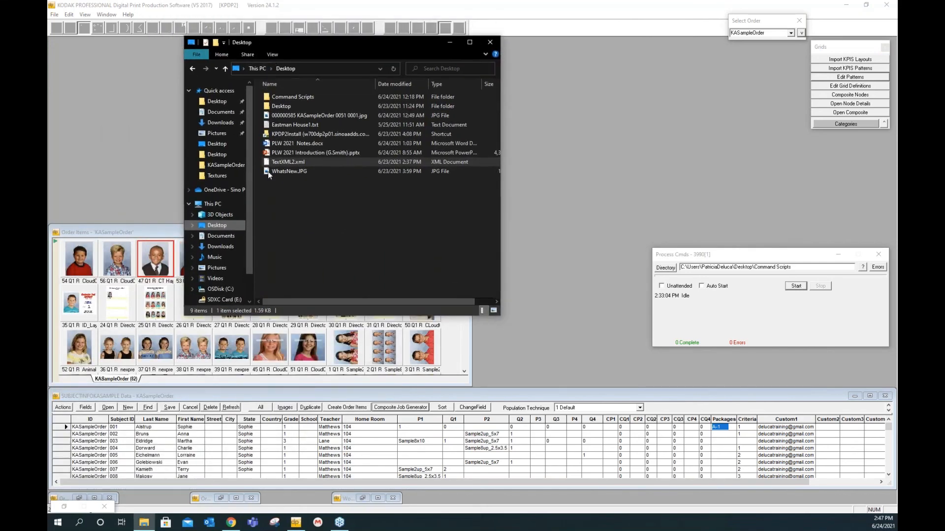
pyautogui.click(771, 33)
pyautogui.write('text')
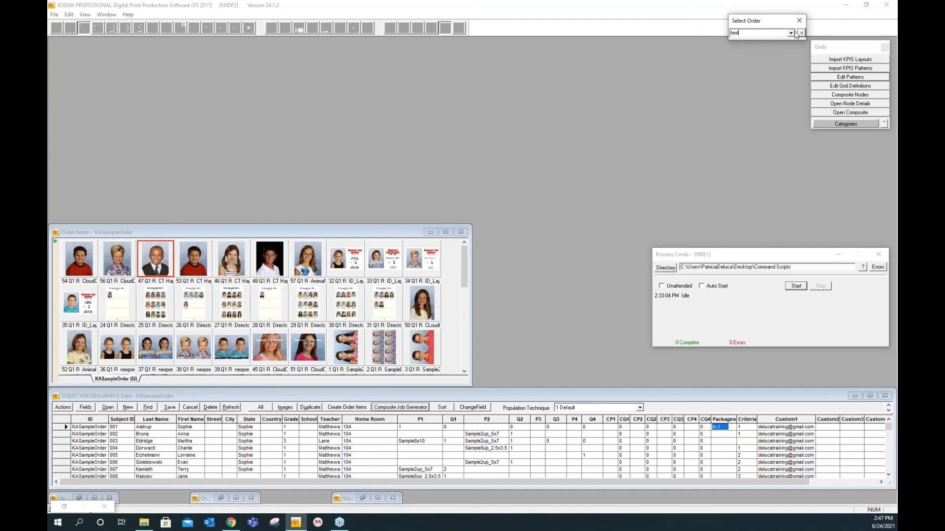
pyautogui.click(791, 33)
pyautogui.click(791, 33)
pyautogui.press('BackSpace')
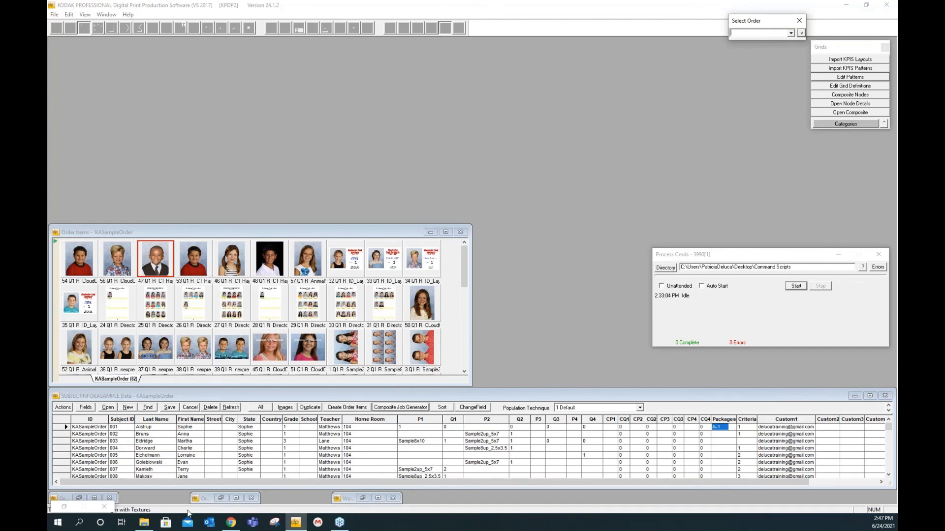
# Open TextXML2.xml from the Desktop folder in Notepad++ and place the editor window fully in view
pyautogui.click(143, 525)
pyautogui.click(302, 161)
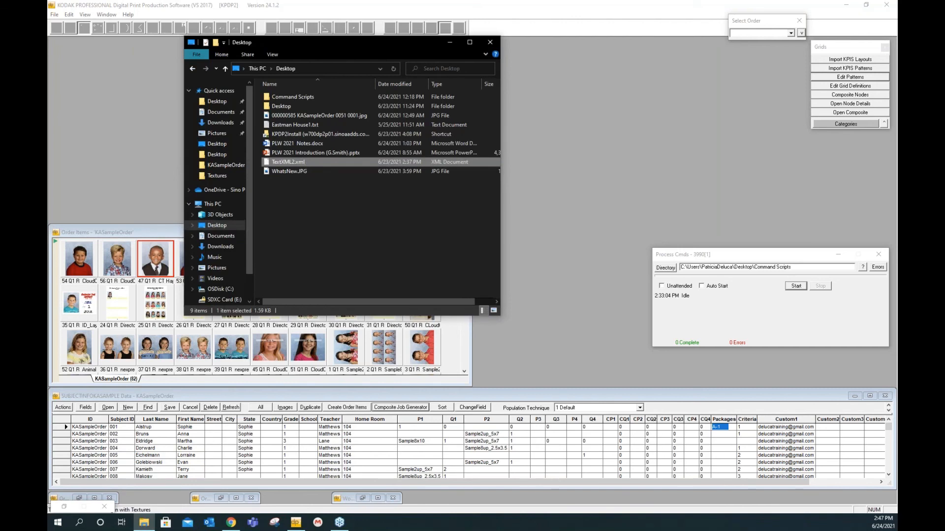
pyautogui.press('Return')
pyautogui.rightClick(292, 161)
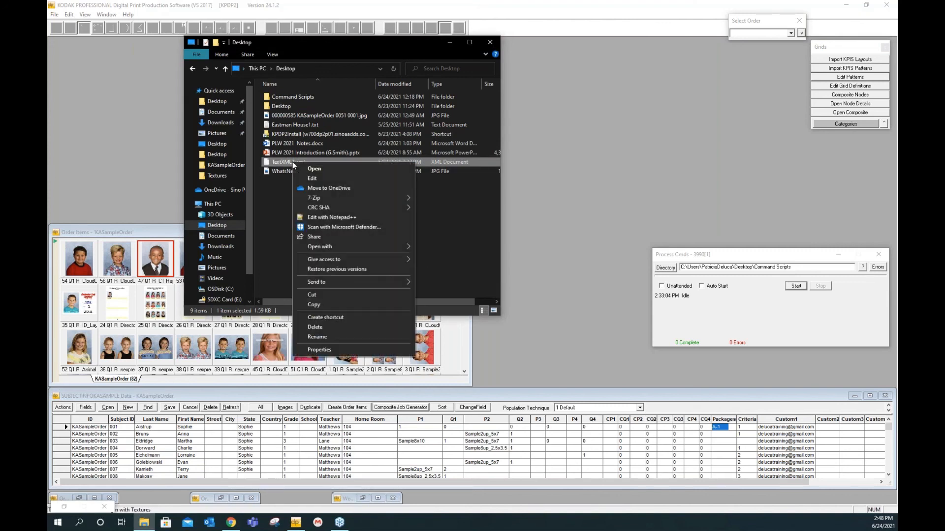
pyautogui.click(338, 217)
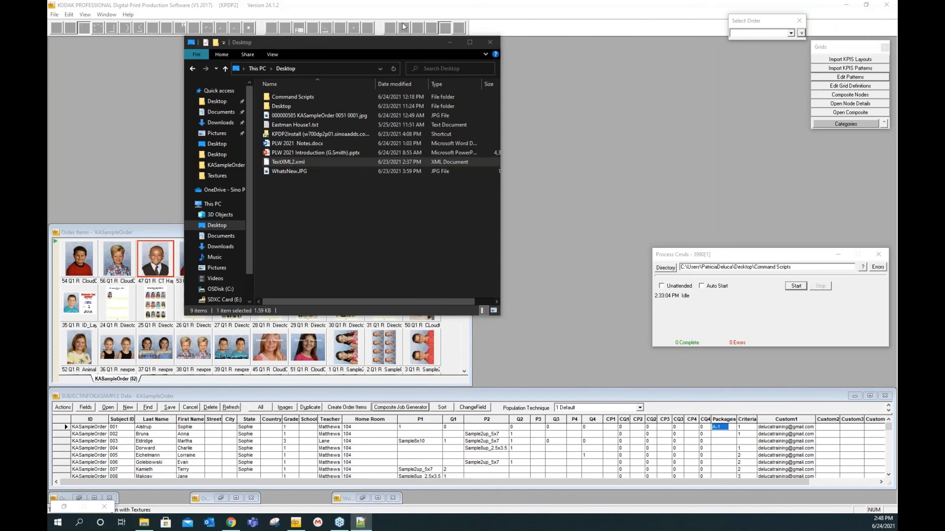
pyautogui.moveTo(47, 15); pyautogui.dragTo(636, 10)
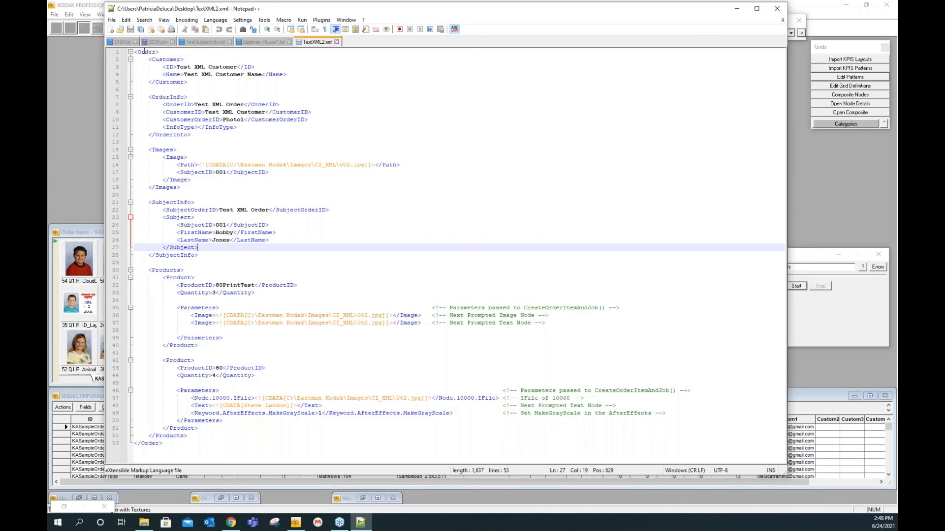
# Examine the customer section of TextXML2.xml, compare the file with the AddOrder and AddImage commands in Eastman House1.txt, and close Notepad++
pyautogui.moveTo(138, 52); pyautogui.dragTo(241, 74)
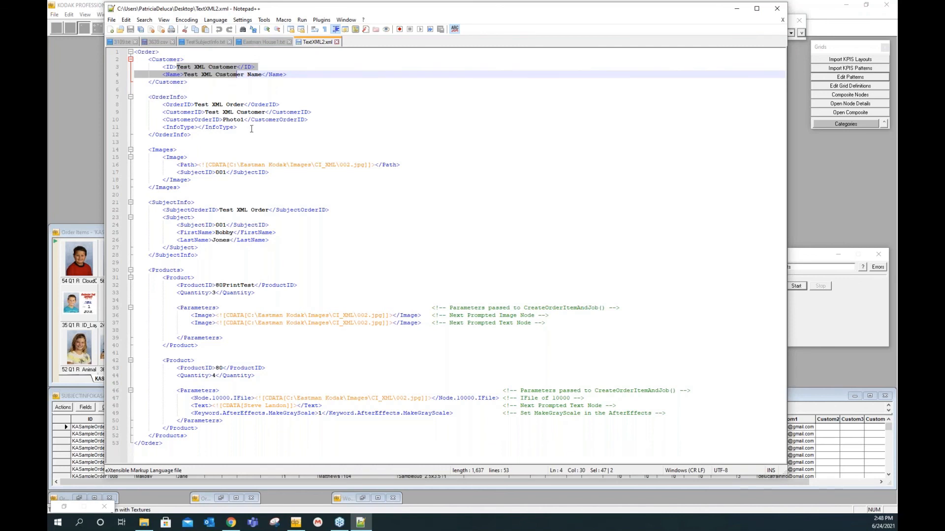
pyautogui.click(261, 41)
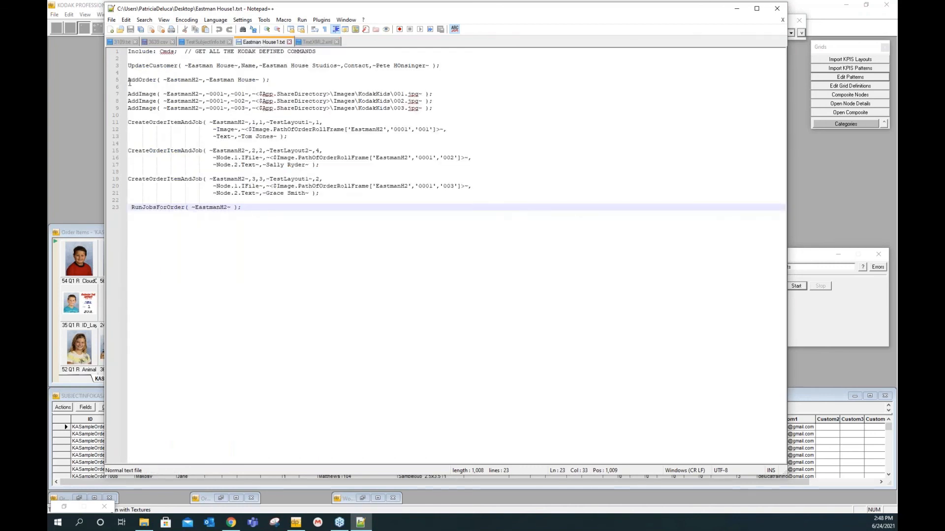
pyautogui.moveTo(129, 80); pyautogui.dragTo(142, 101)
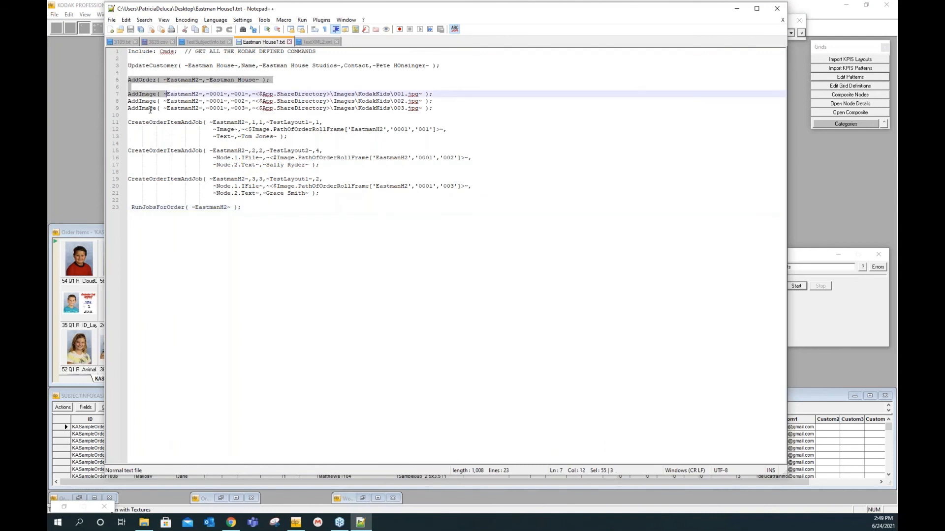
pyautogui.click(144, 107)
pyautogui.click(322, 43)
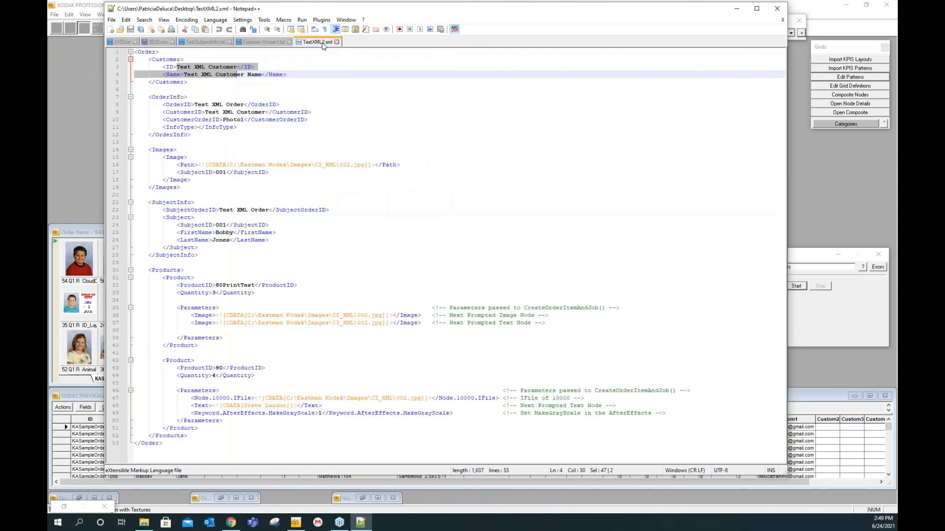
pyautogui.click(261, 74)
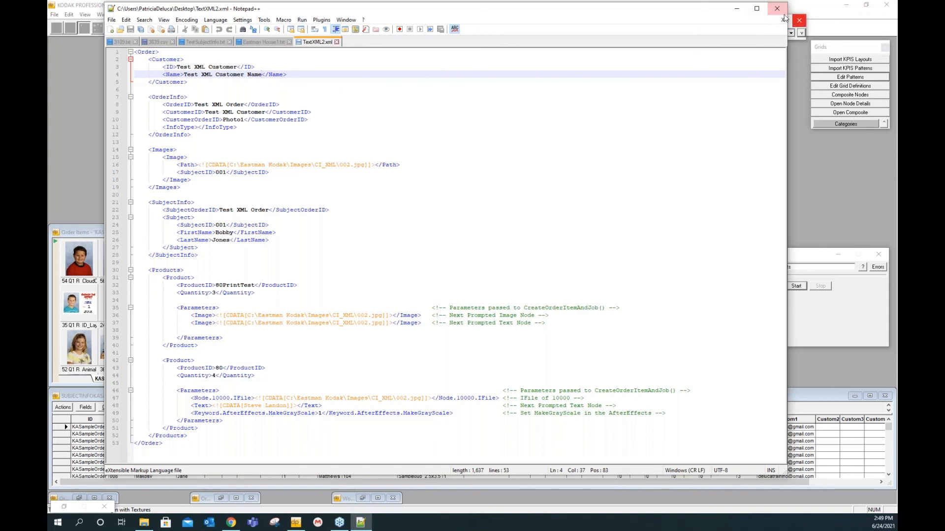
pyautogui.click(775, 10)
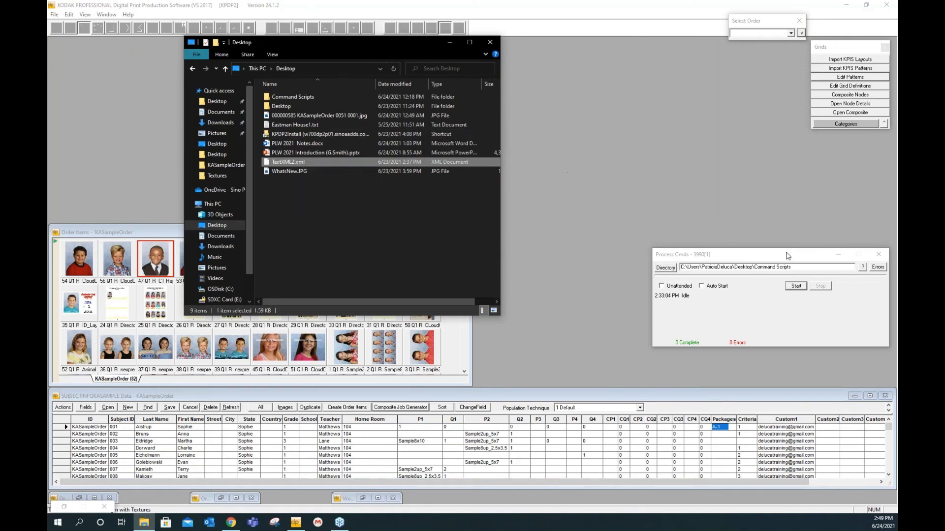
# Start command processing on the Command Scripts directory and submit TextXML2.xml from the Desktop folder to it
pyautogui.click(800, 289)
pyautogui.click(798, 287)
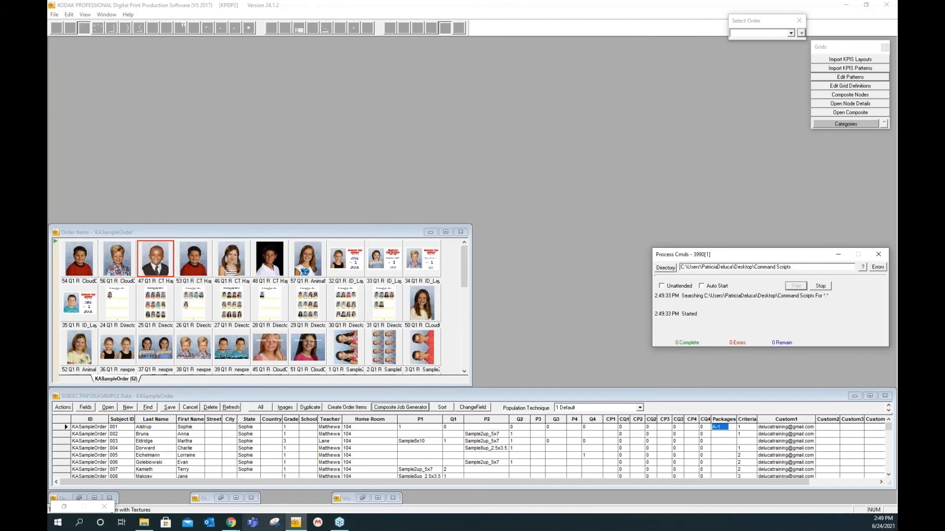
pyautogui.click(153, 525)
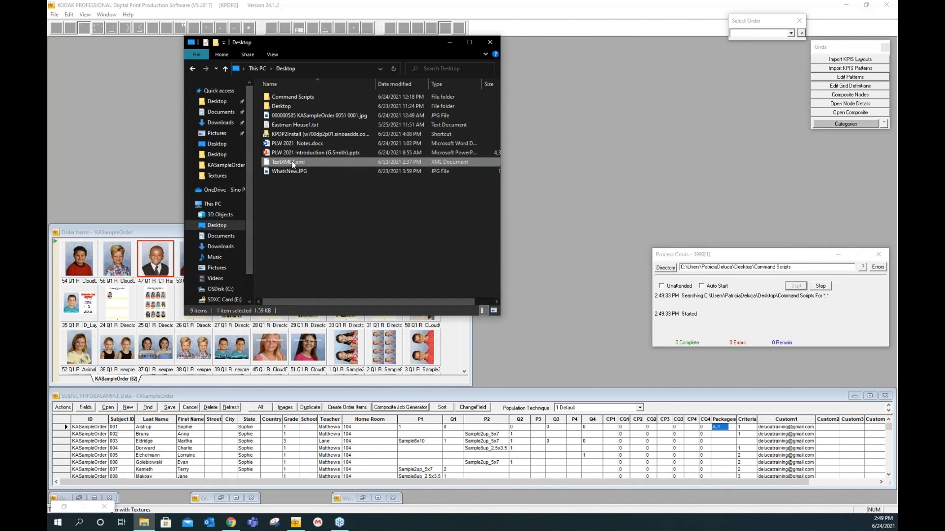
pyautogui.moveTo(293, 162); pyautogui.dragTo(672, 290)
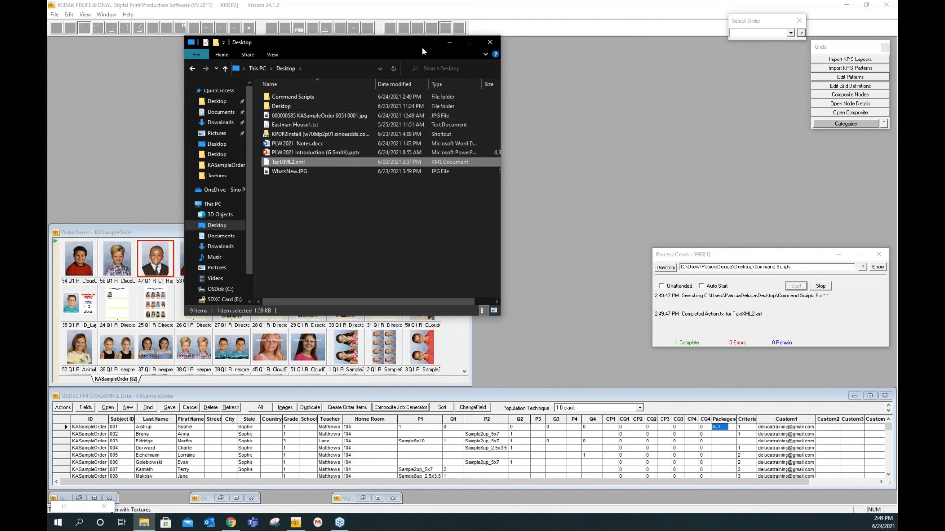
pyautogui.click(450, 42)
# Search the orders for "test" and open Test XML Order
pyautogui.click(763, 31)
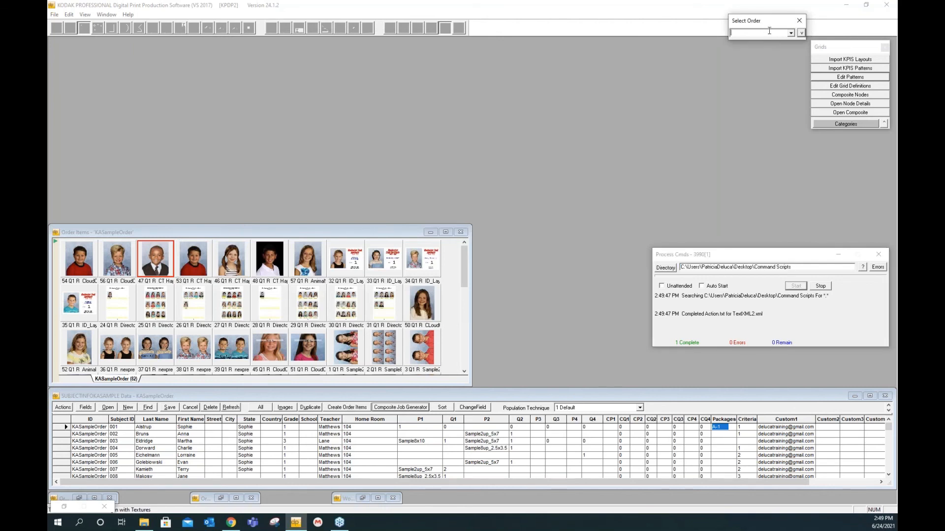
pyautogui.click(777, 34)
pyautogui.write('Km')
pyautogui.press('BackSpace')
pyautogui.press('BackSpace')
pyautogui.write('test')
pyautogui.click(792, 33)
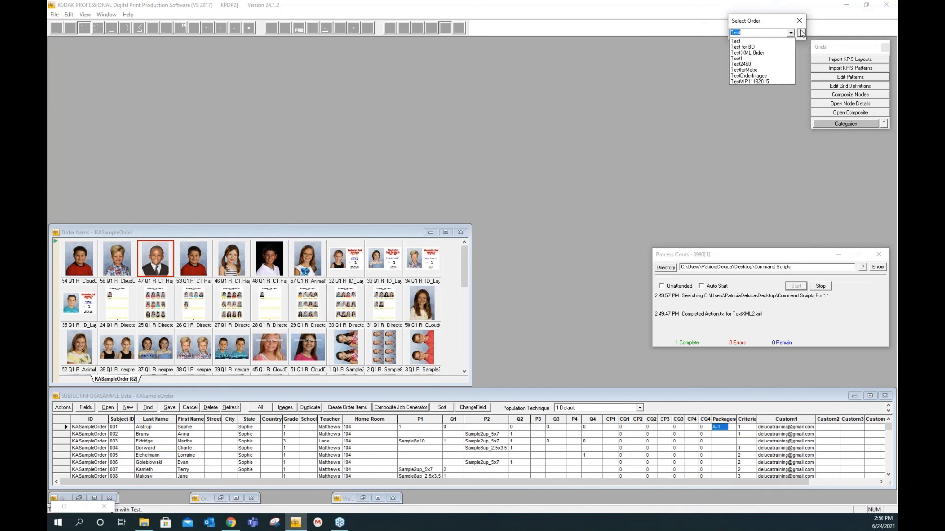
pyautogui.click(765, 53)
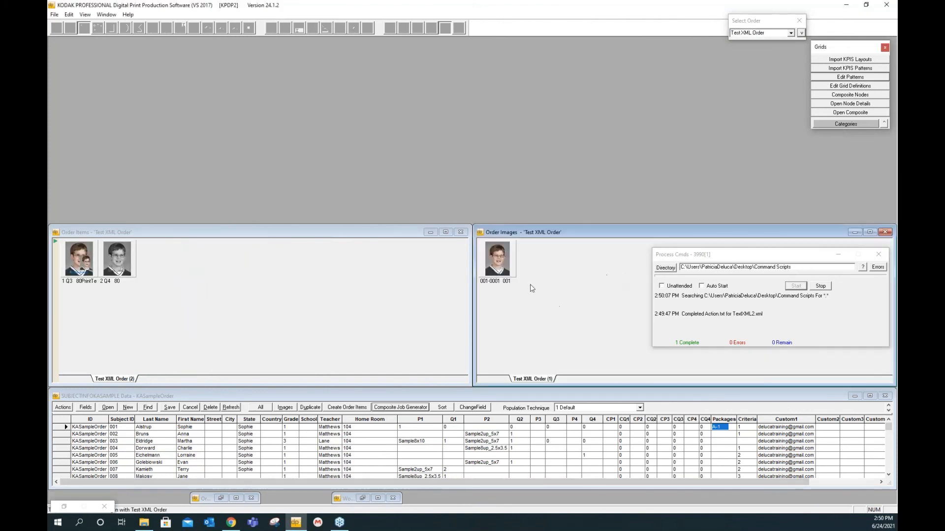
# Select the image of Test XML Order, and preview the order's second item at full view before closing it again
pyautogui.click(501, 254)
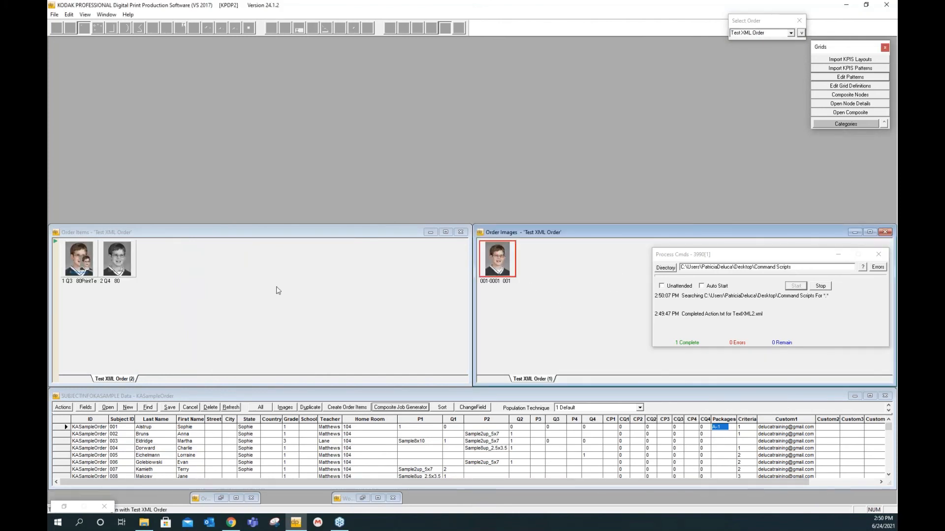
pyautogui.click(120, 260)
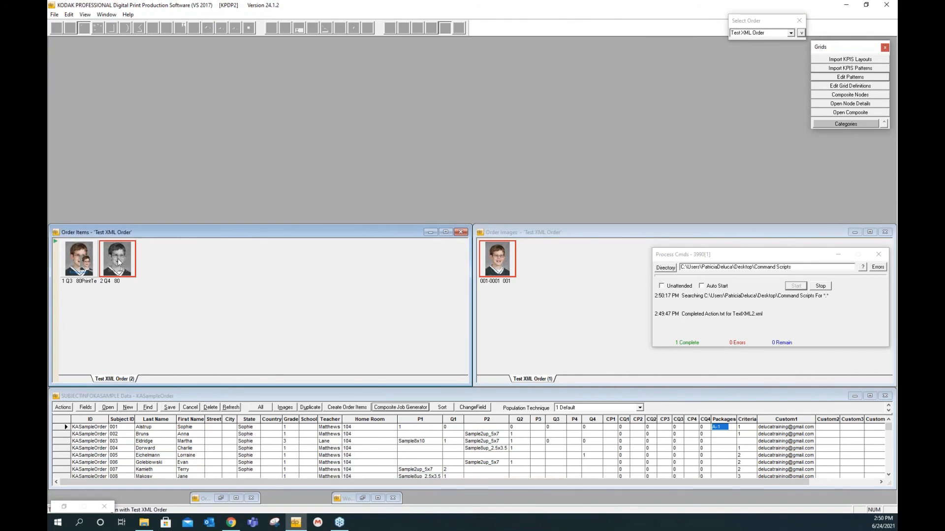
pyautogui.doubleClick(118, 262)
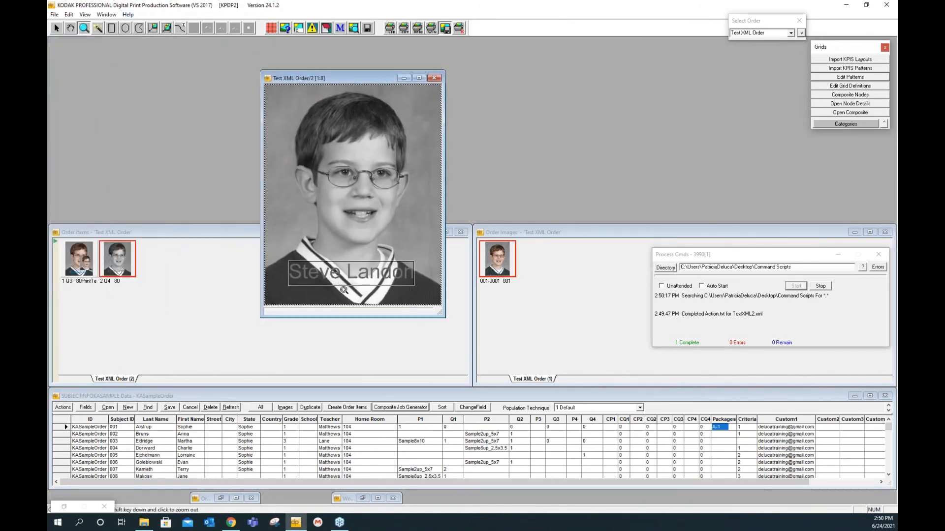
pyautogui.click(435, 79)
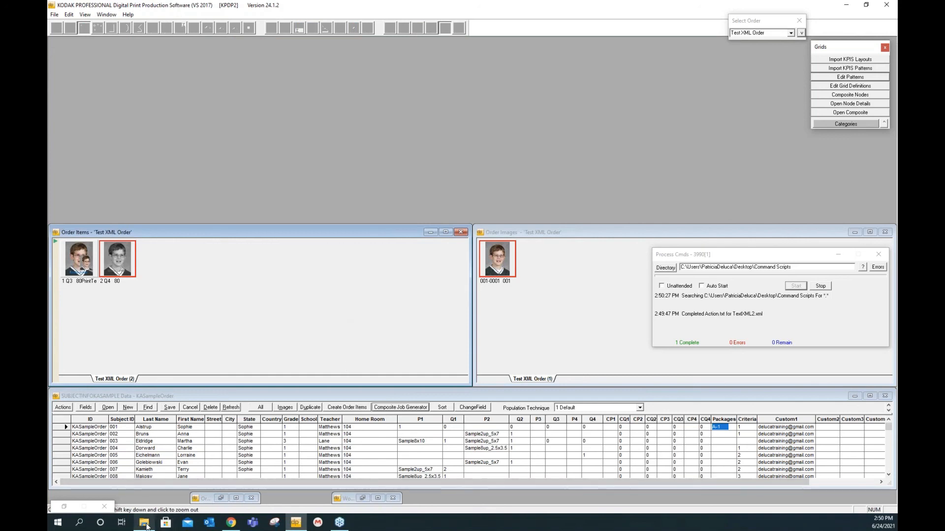
# Examine the xml folder under Handlers in the Command Scripts folder, and close File Explorer
pyautogui.moveTo(147, 527)
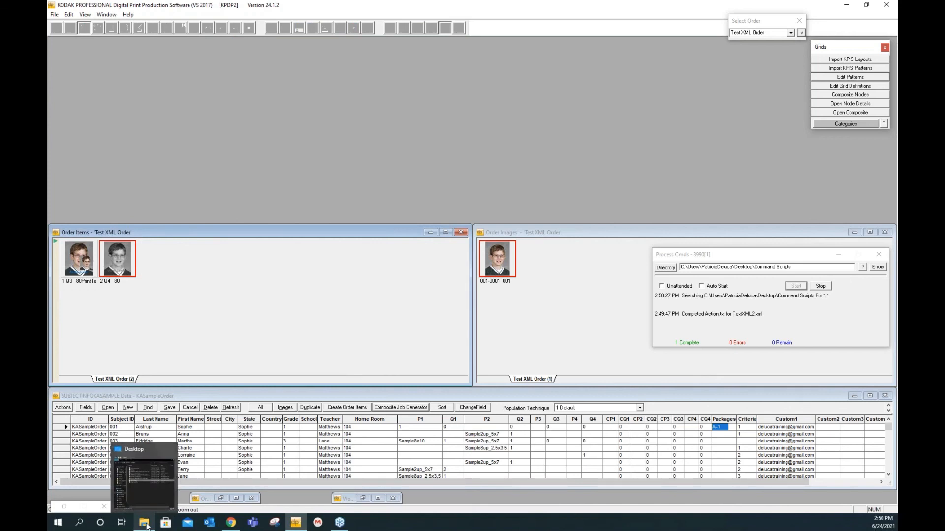
pyautogui.click(147, 526)
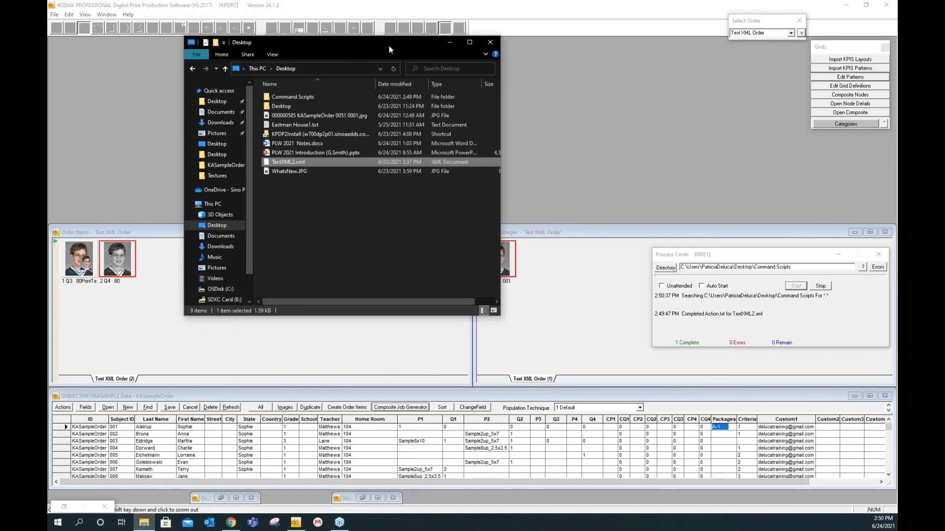
pyautogui.moveTo(389, 50); pyautogui.dragTo(548, 69)
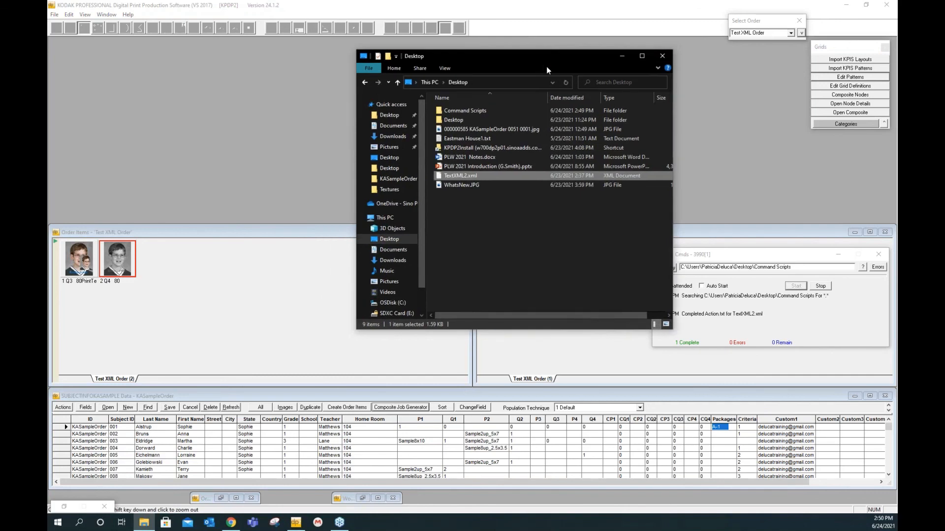
pyautogui.doubleClick(473, 114)
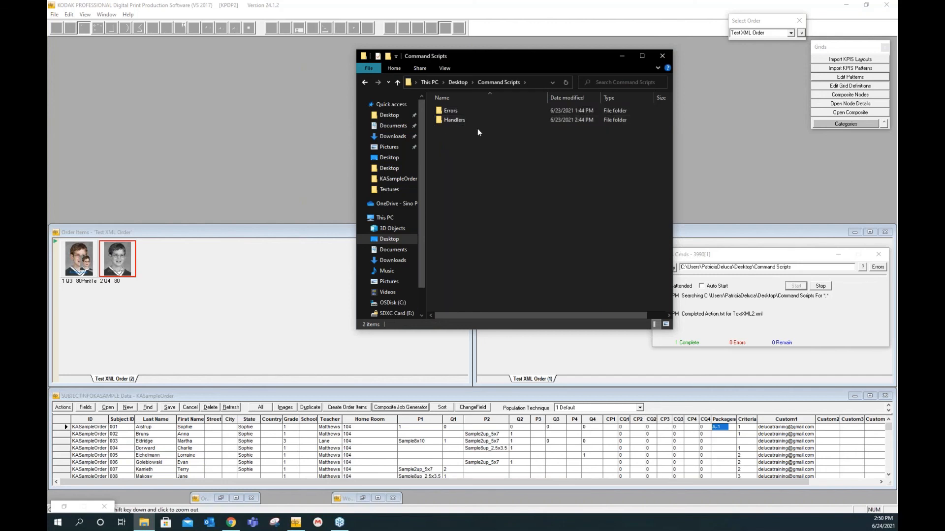
pyautogui.click(456, 122)
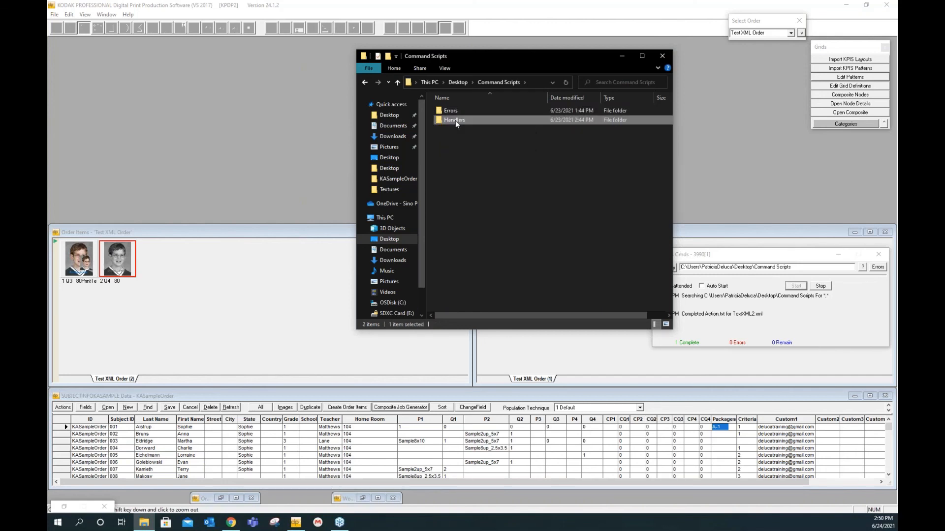
pyautogui.doubleClick(455, 122)
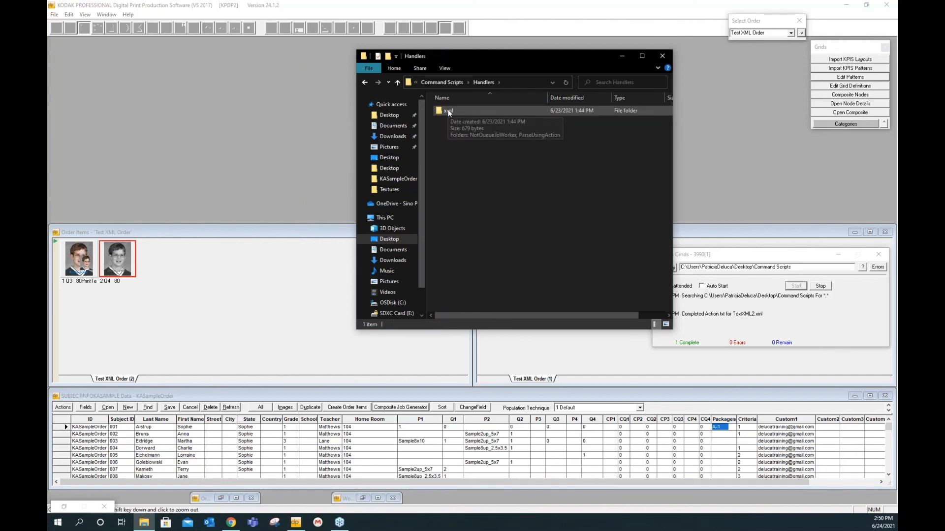
pyautogui.doubleClick(448, 111)
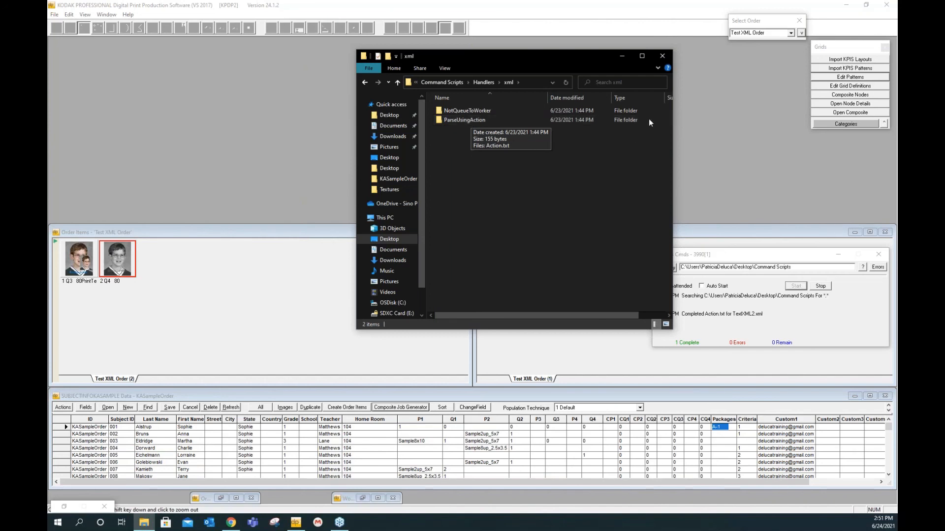
pyautogui.click(663, 57)
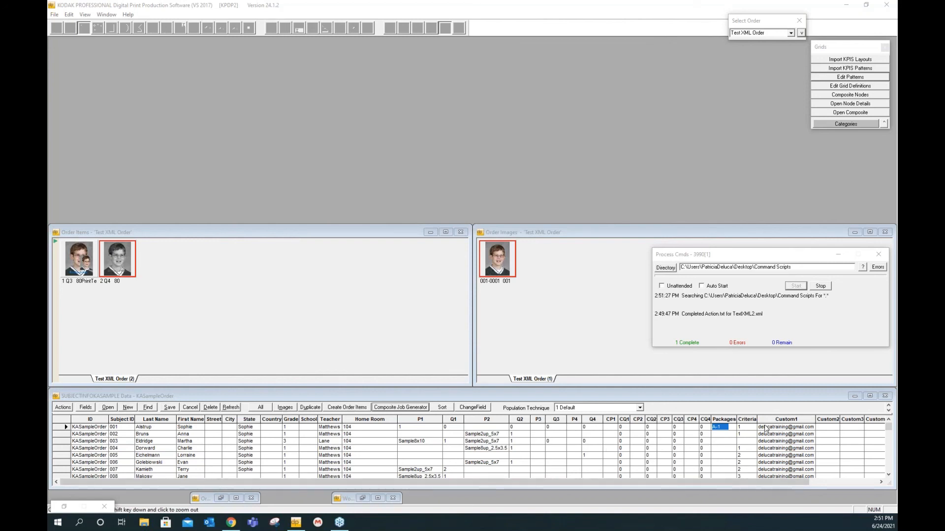
# Close the KASampleOrder subject data and open the subject info of Test XML Order
pyautogui.click(885, 396)
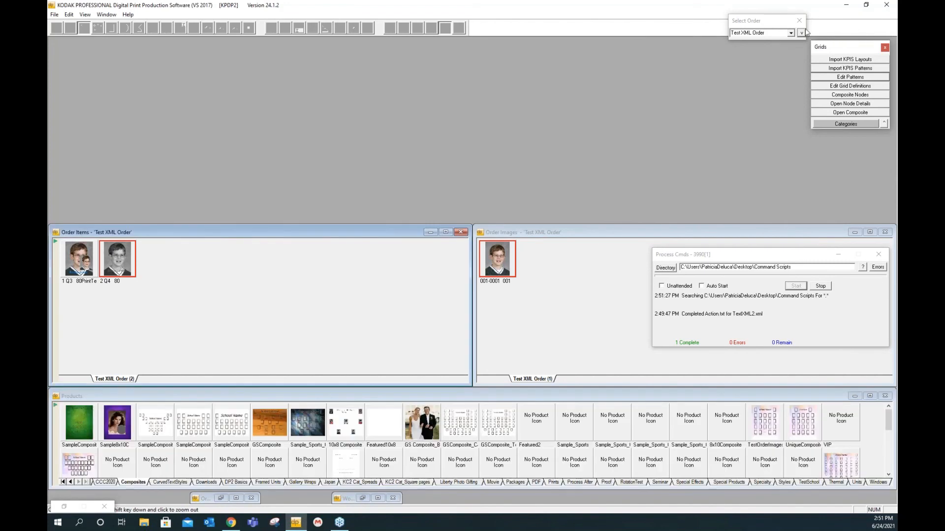
pyautogui.click(801, 32)
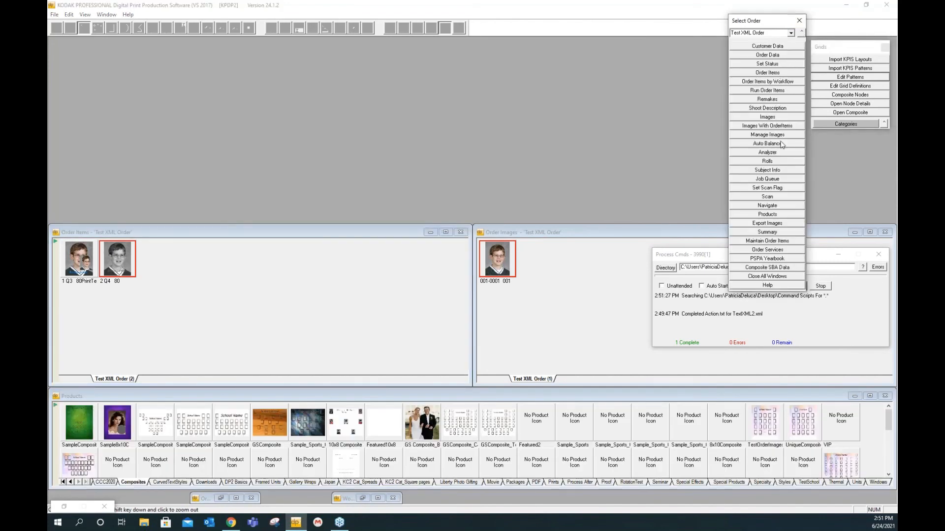
pyautogui.click(797, 171)
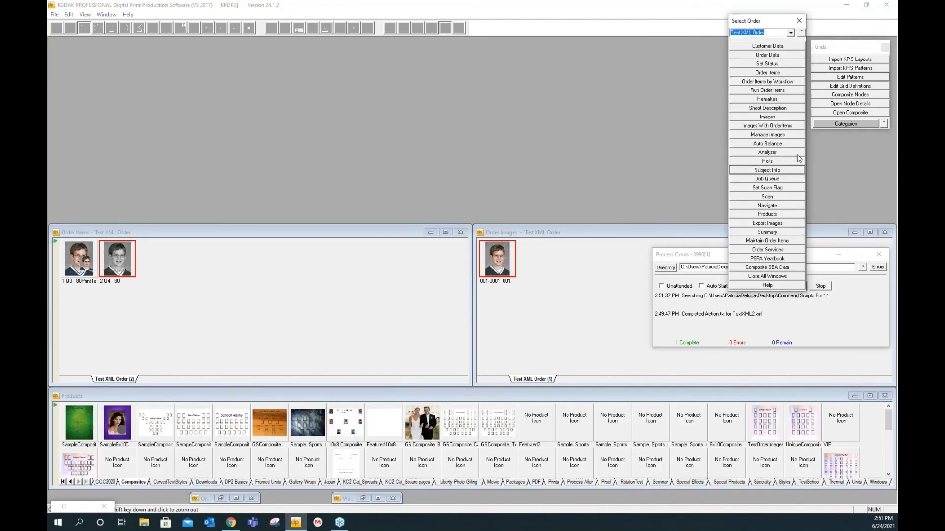
pyautogui.click(801, 32)
pyautogui.click(246, 407)
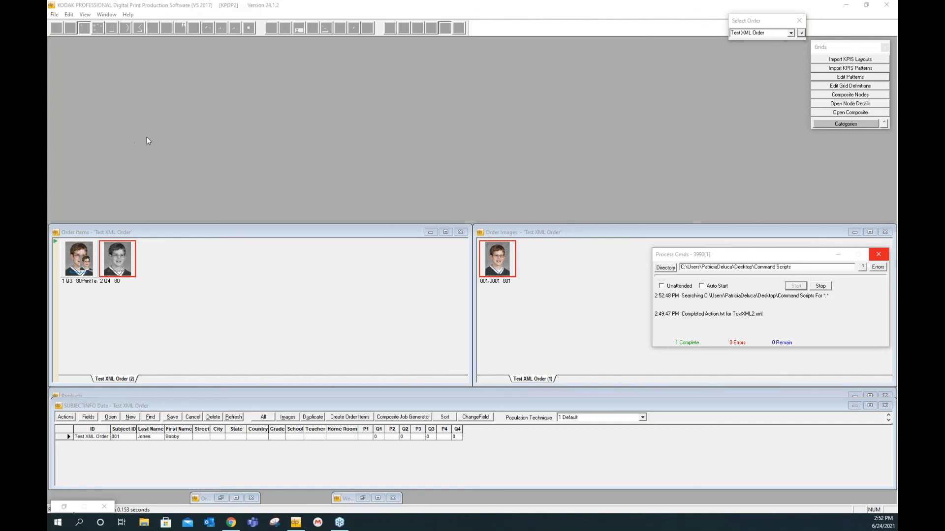
# Open the second item of Test XML Order for editing and start Insert Logo on its portrait node
pyautogui.rightClick(119, 256)
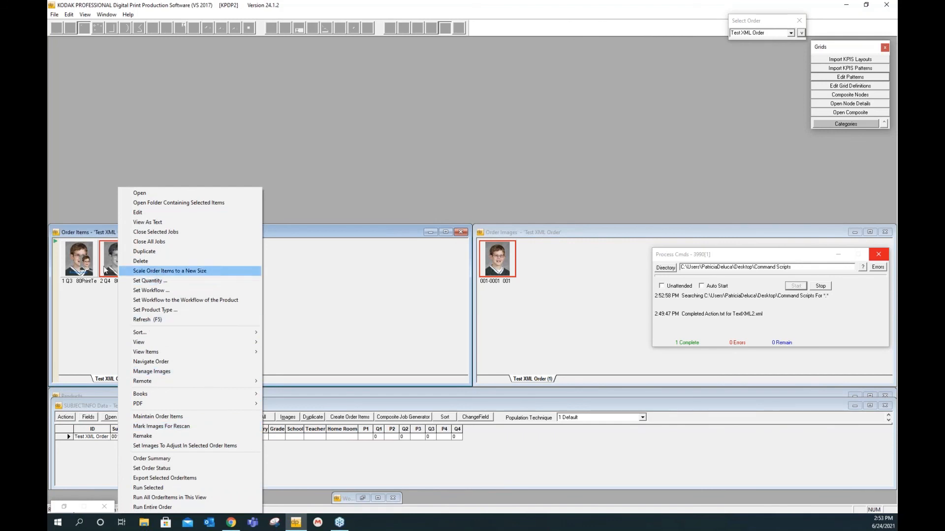
pyautogui.click(128, 212)
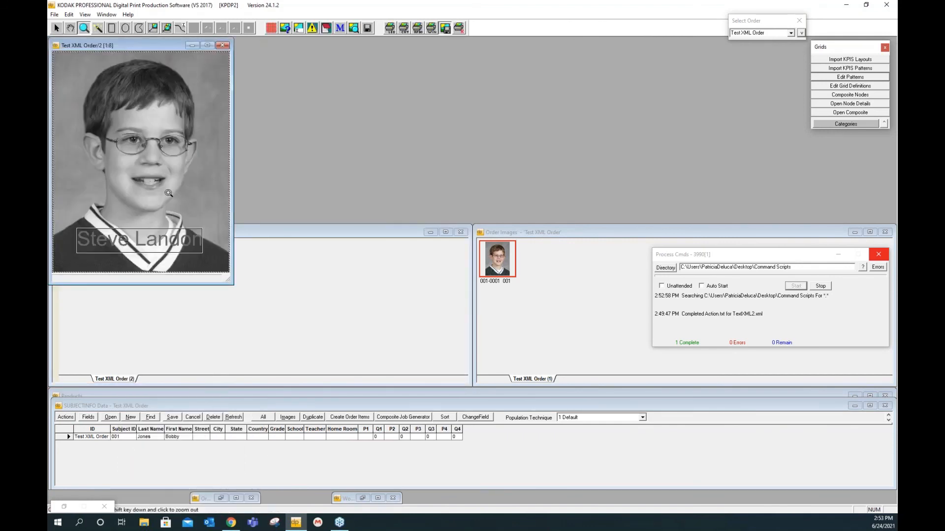
pyautogui.click(148, 155)
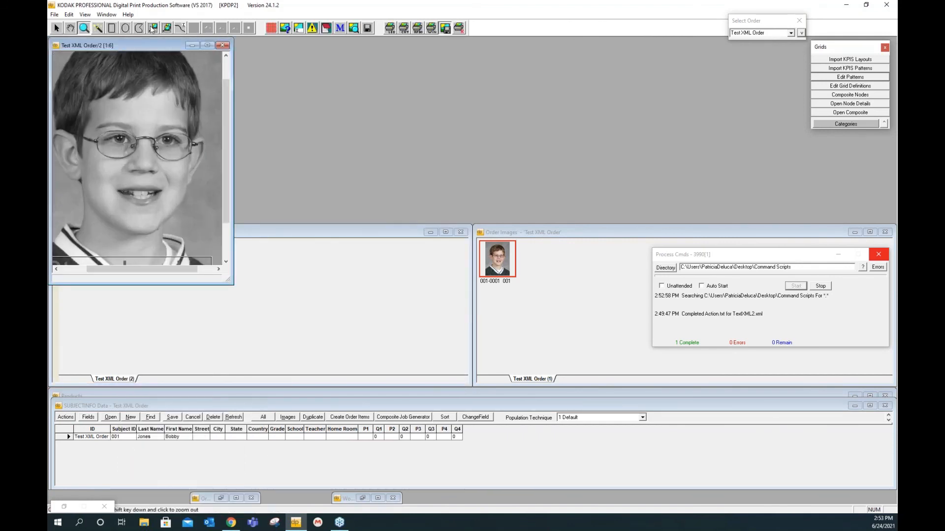
pyautogui.click(56, 27)
pyautogui.rightClick(138, 120)
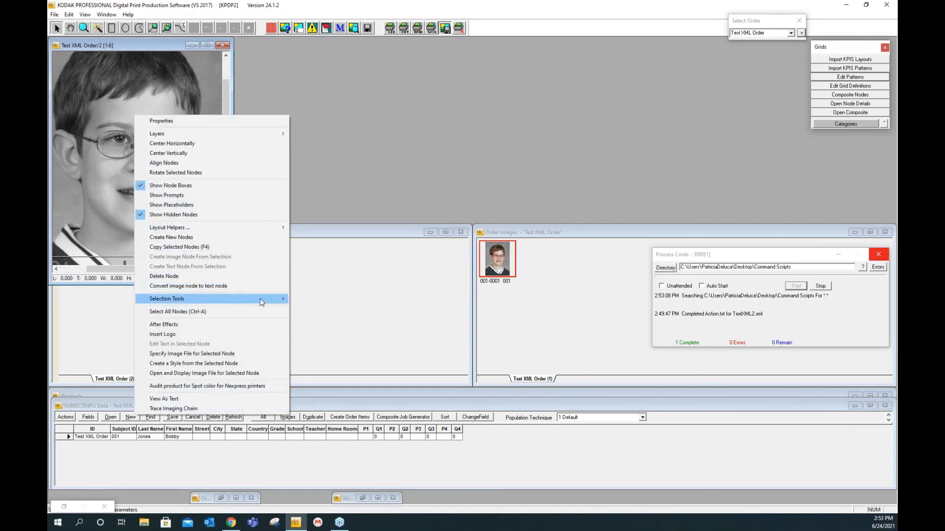
pyautogui.click(265, 337)
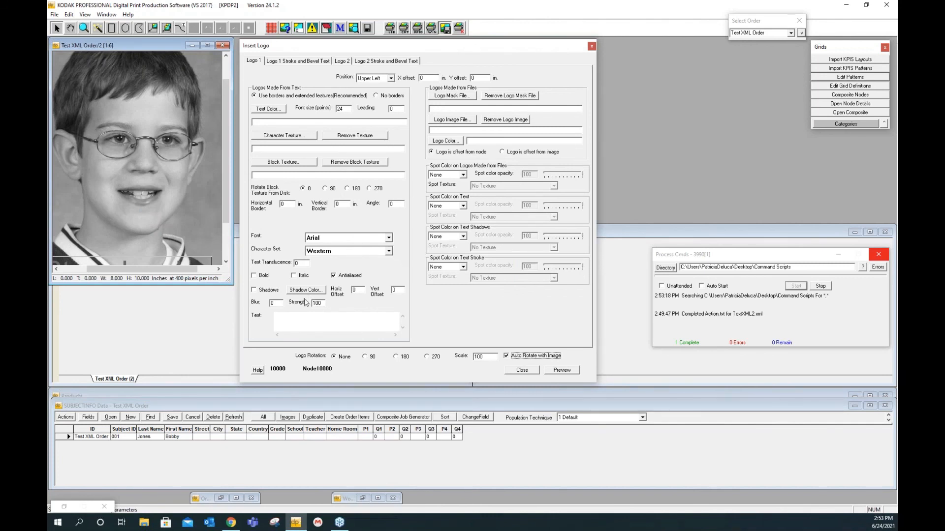
# Enter LOGO as the logo text and set its text color to light gray, RGB 192, 192, 192
pyautogui.click(286, 317)
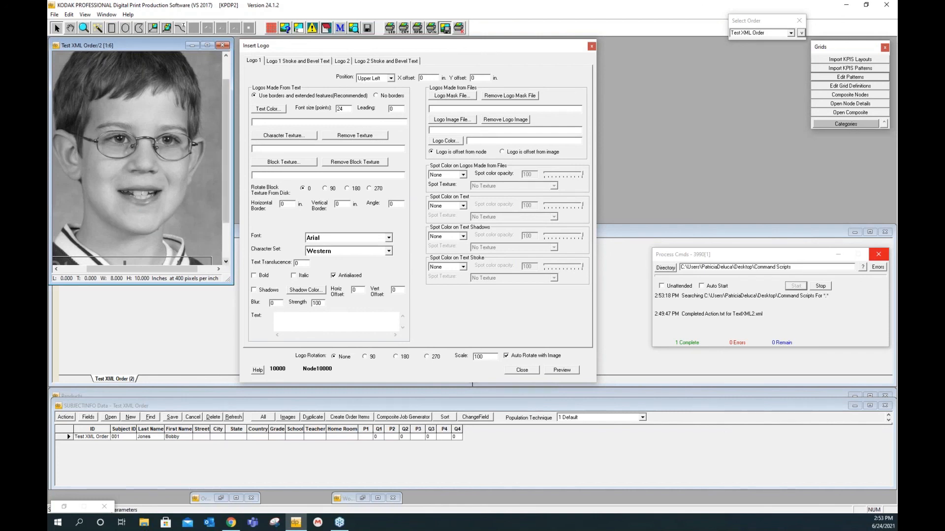
pyautogui.moveTo(230, 280); pyautogui.dragTo(239, 349)
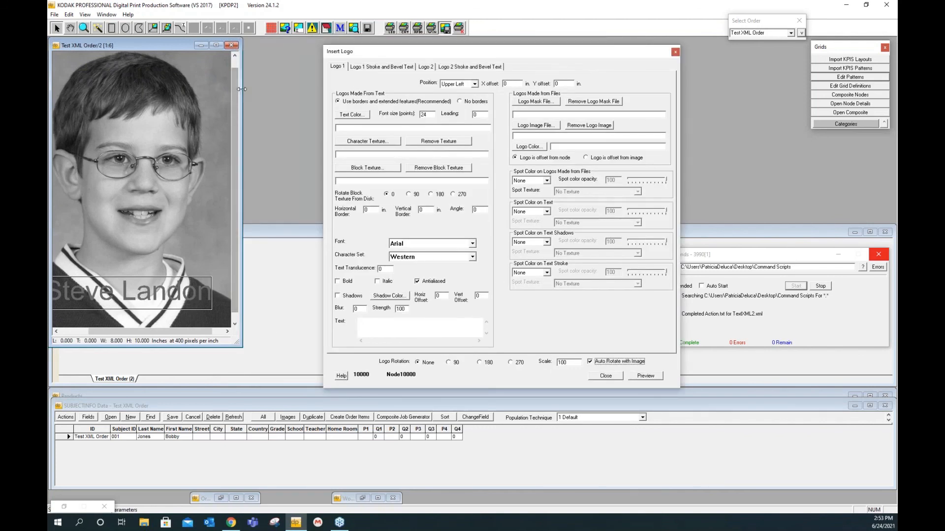
pyautogui.moveTo(242, 89); pyautogui.dragTo(313, 101)
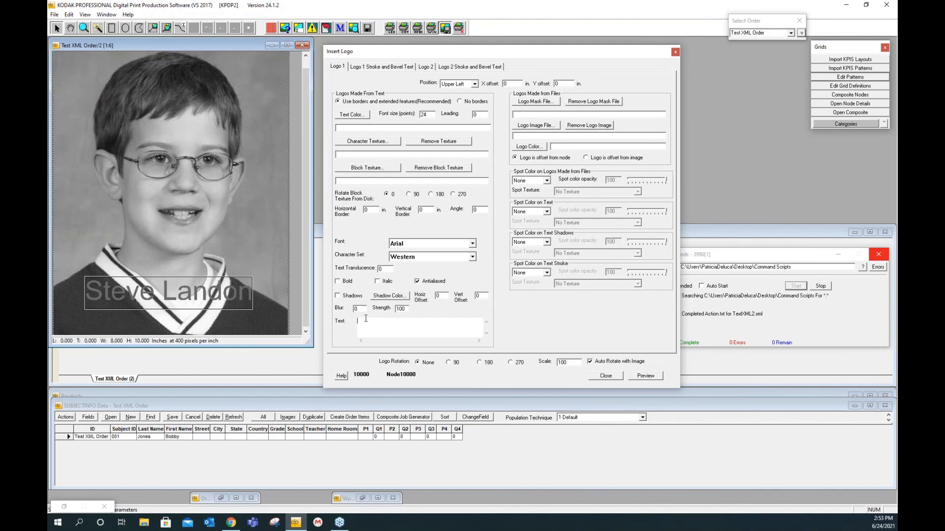
pyautogui.write('LOGO')
pyautogui.click(358, 116)
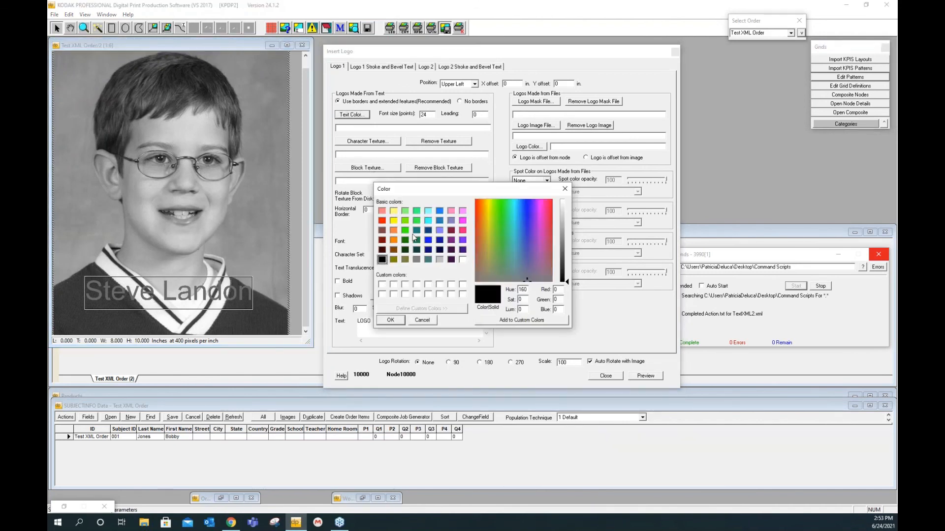
pyautogui.click(440, 262)
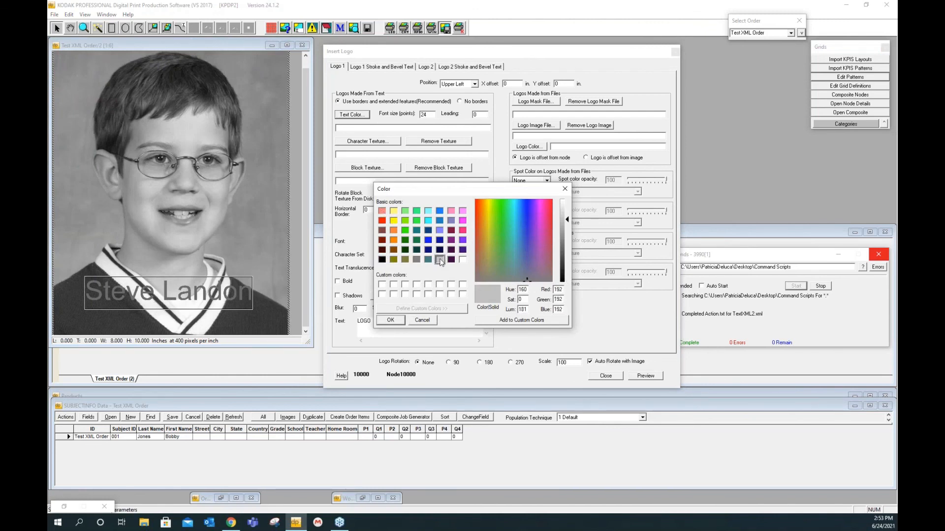
pyautogui.click(391, 320)
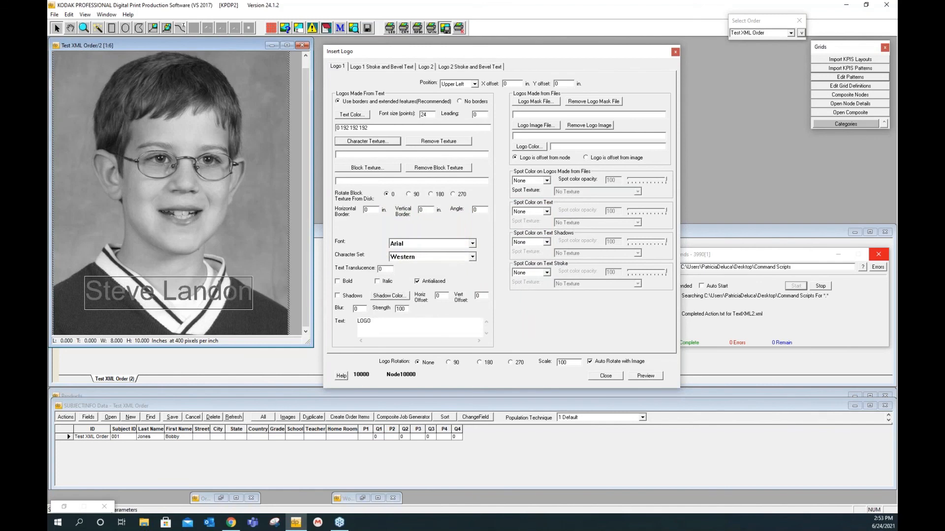
# Apply GlowingBall.tif from the KPDP2 Artwork\Textures folder as the logo's character texture
pyautogui.click(536, 101)
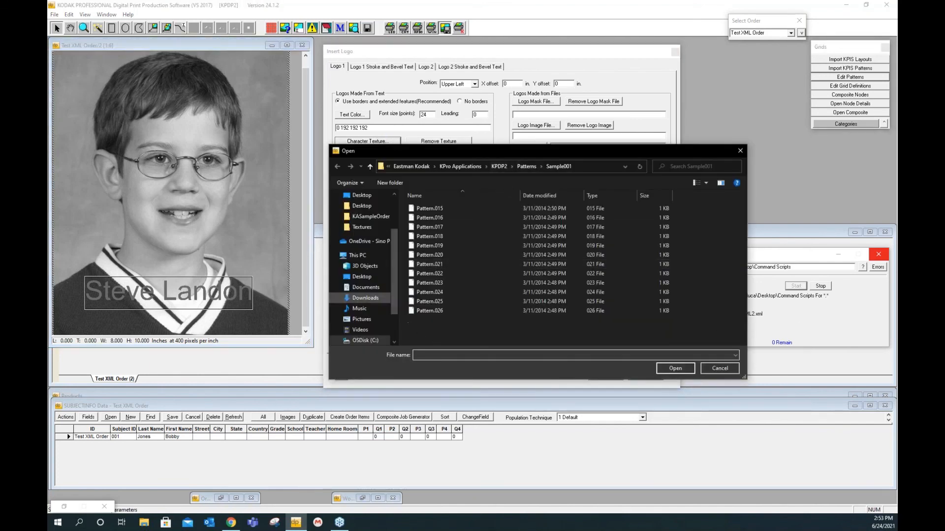
pyautogui.click(500, 163)
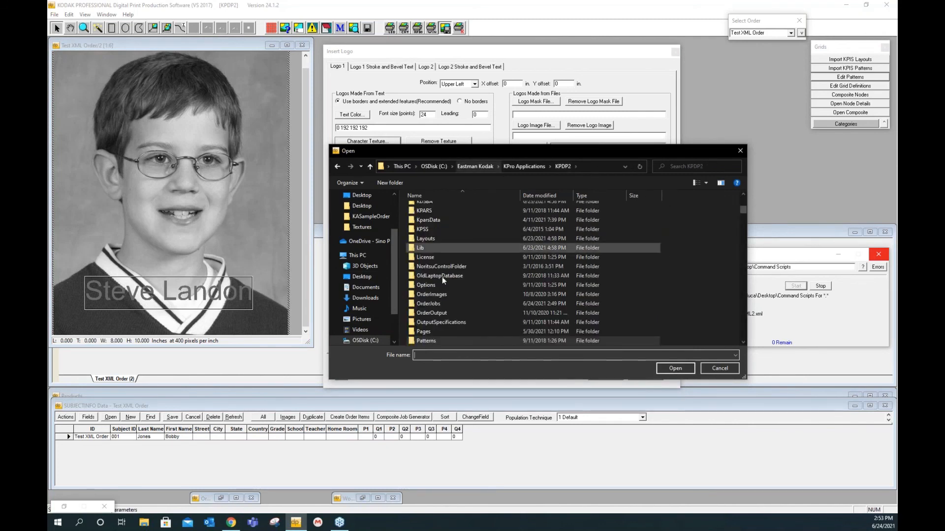
pyautogui.doubleClick(444, 239)
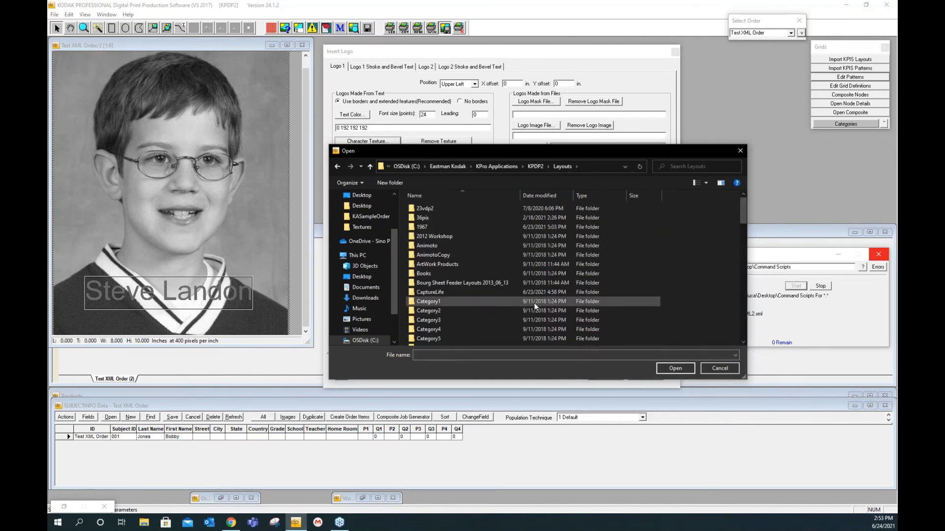
pyautogui.scroll(-4, 496, 255)
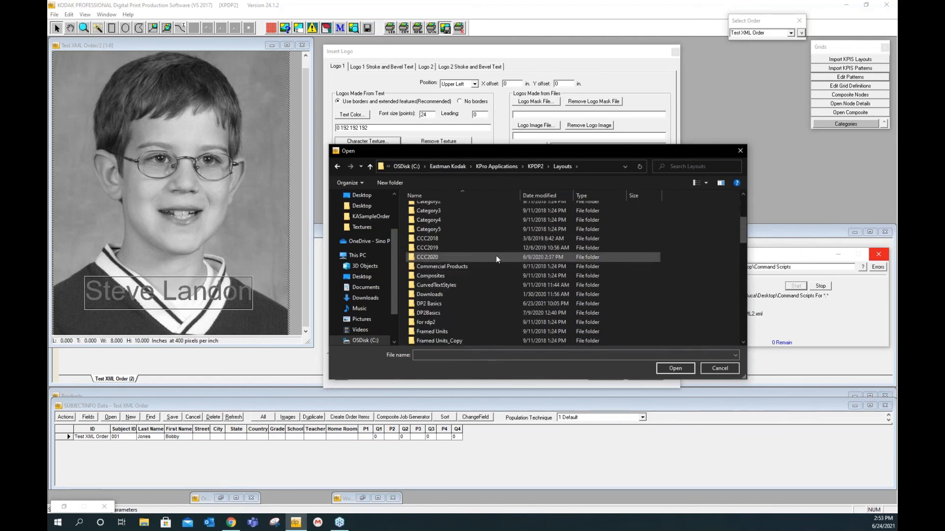
pyautogui.scroll(4, 496, 256)
pyautogui.click(536, 166)
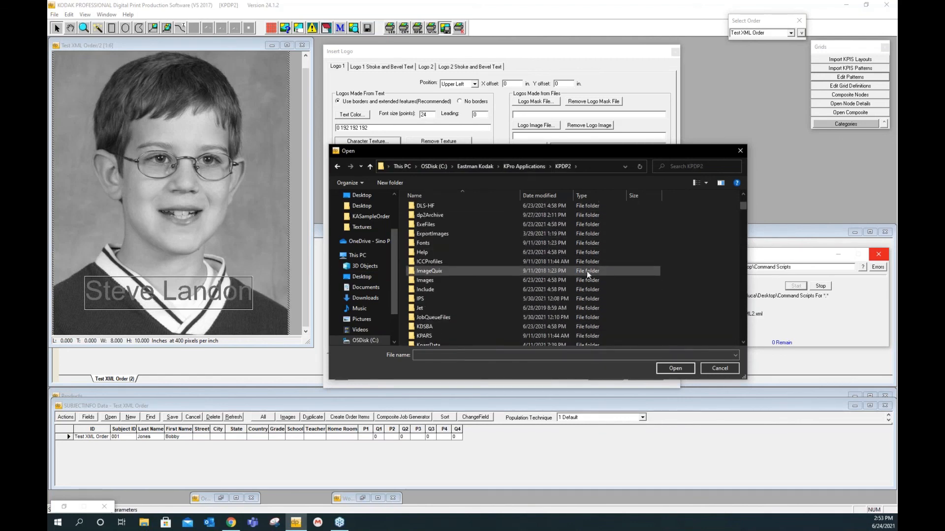
pyautogui.scroll(5, 586, 270)
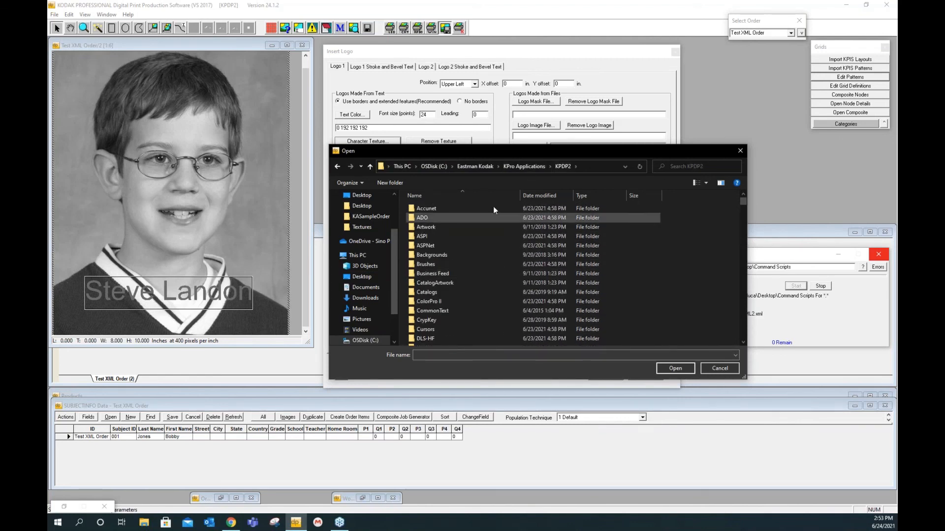
pyautogui.doubleClick(424, 229)
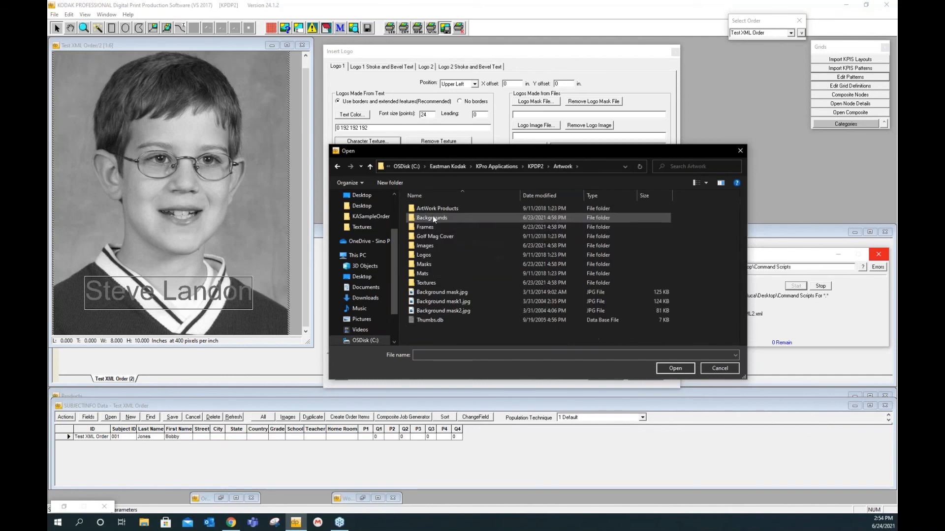
pyautogui.doubleClick(429, 282)
pyautogui.click(526, 221)
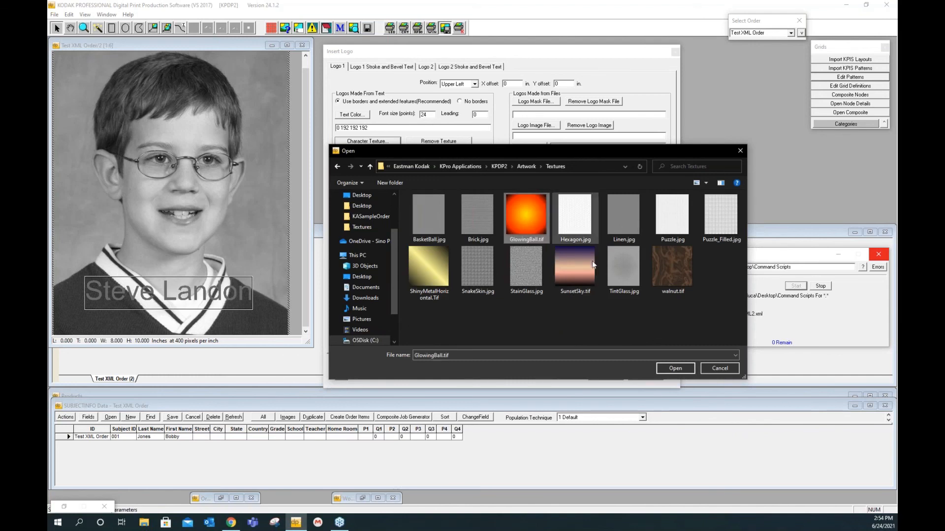
pyautogui.click(680, 371)
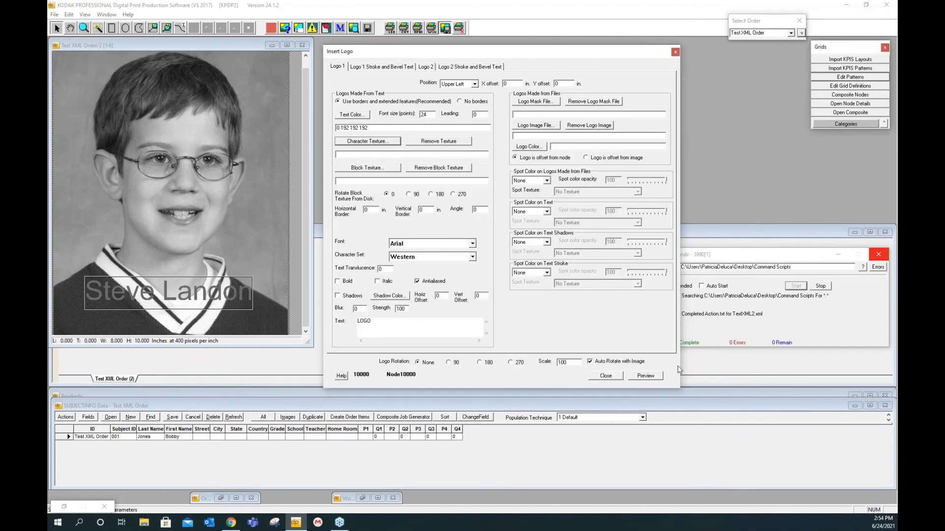
# Preview the logo on the second item and set its font size to 48 points
pyautogui.click(656, 377)
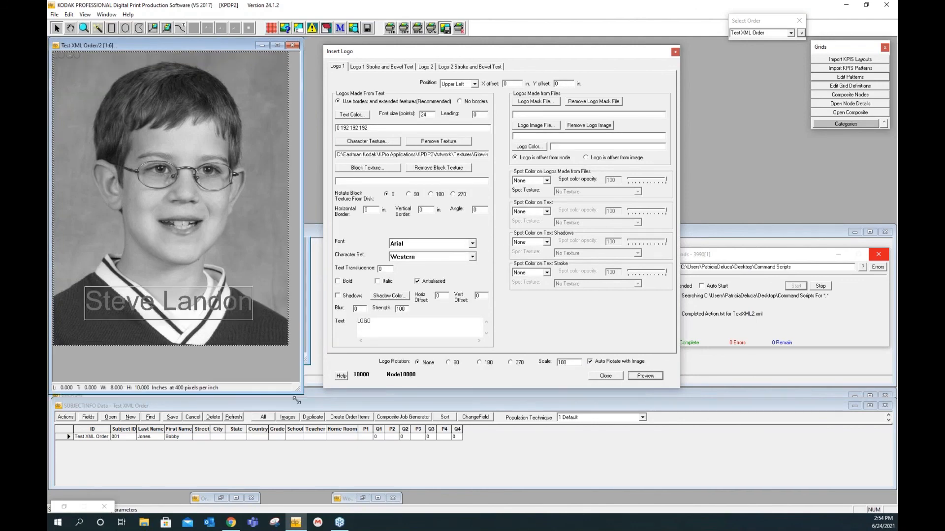
pyautogui.moveTo(296, 401); pyautogui.dragTo(286, 397)
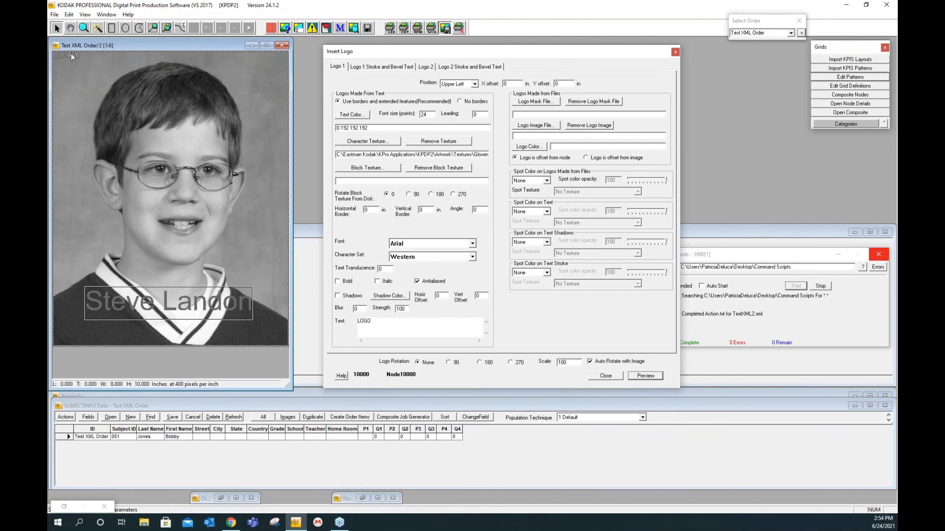
pyautogui.doubleClick(425, 114)
pyautogui.write('4')
# Close the second order item without saving, and open the first order item beside the Insert Logo dialog
pyautogui.click(282, 46)
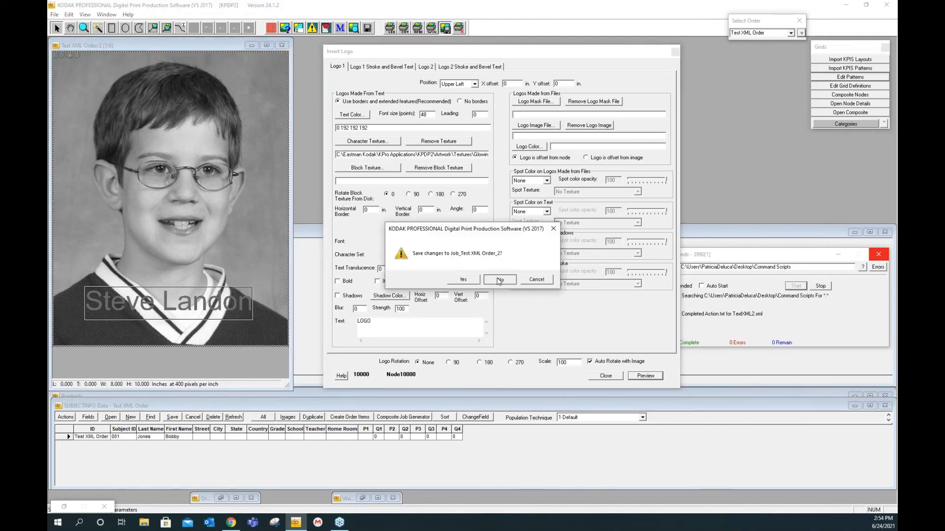
pyautogui.click(500, 279)
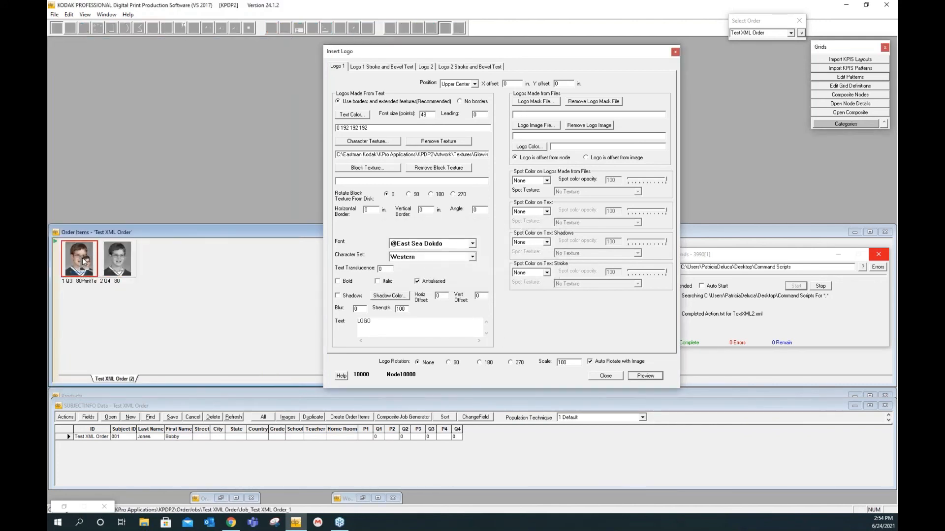
pyautogui.doubleClick(84, 262)
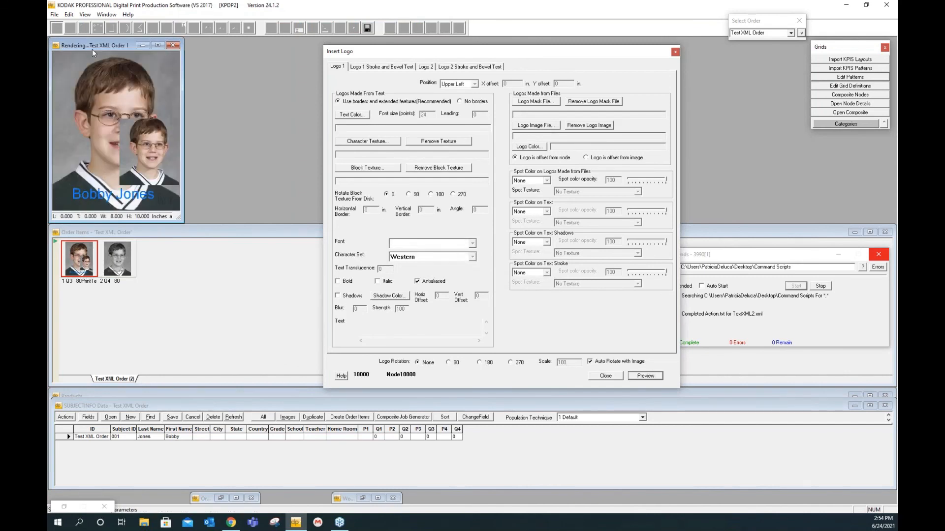
pyautogui.moveTo(258, 125); pyautogui.dragTo(188, 68)
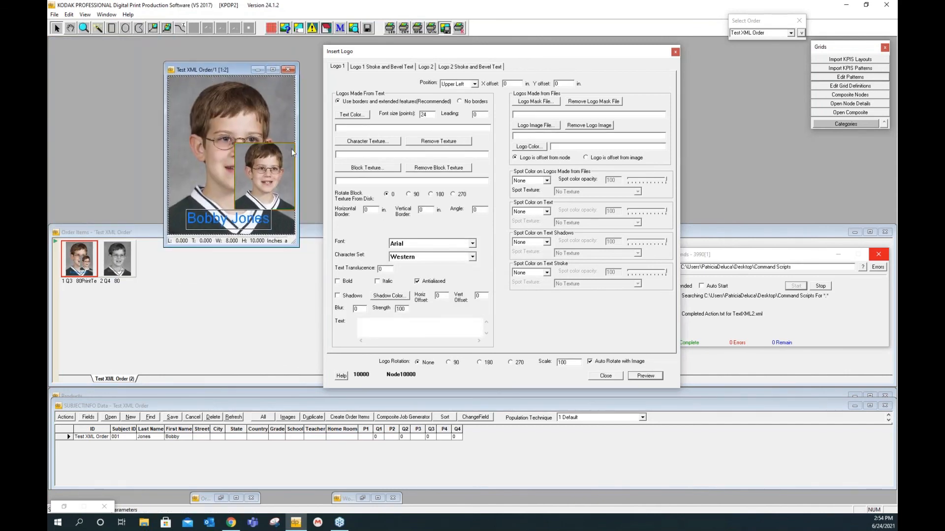
# Enter LOGO as the first item's logo text, with position Center and a font size of 48 points
pyautogui.click(361, 118)
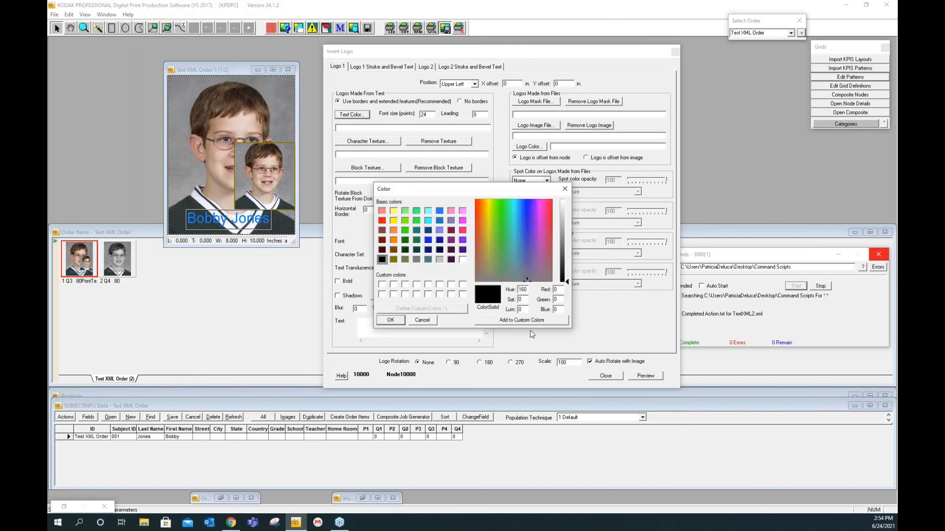
pyautogui.click(422, 320)
pyautogui.click(377, 321)
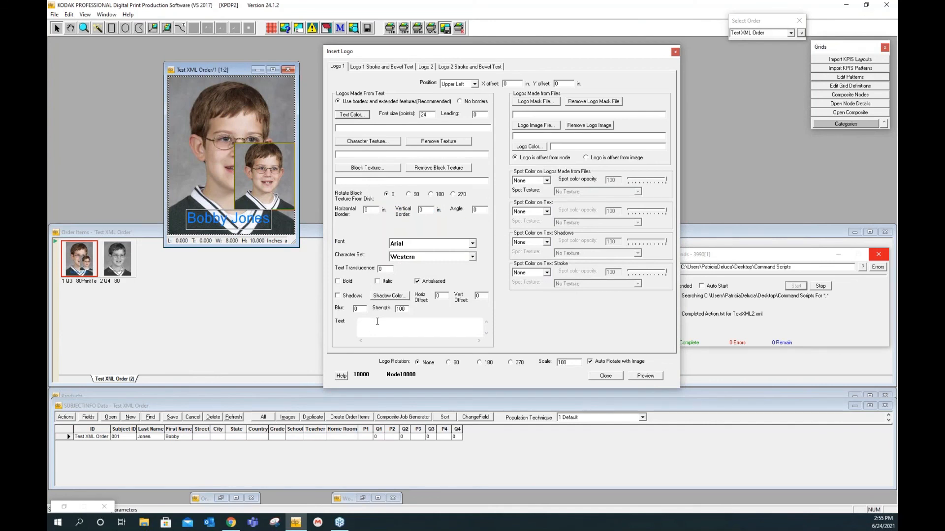
pyautogui.write('LOGO')
pyautogui.click(475, 85)
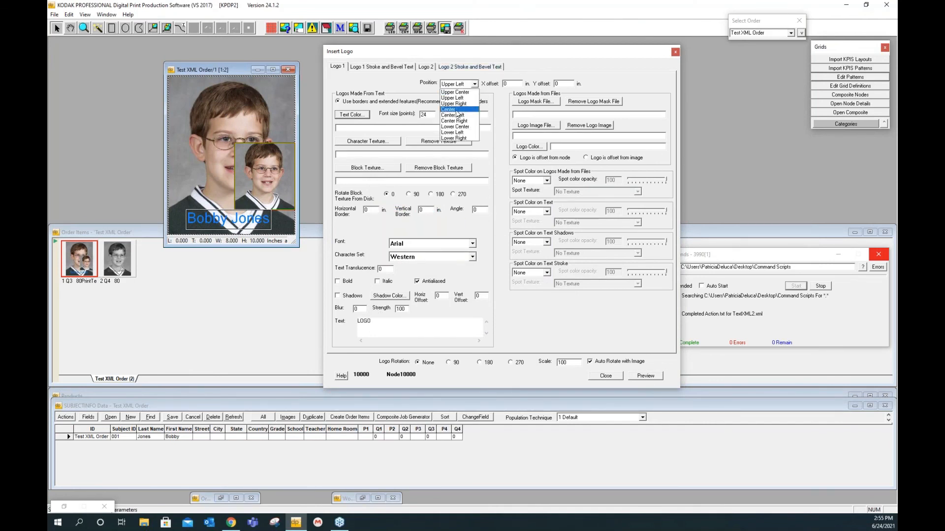
pyautogui.click(456, 110)
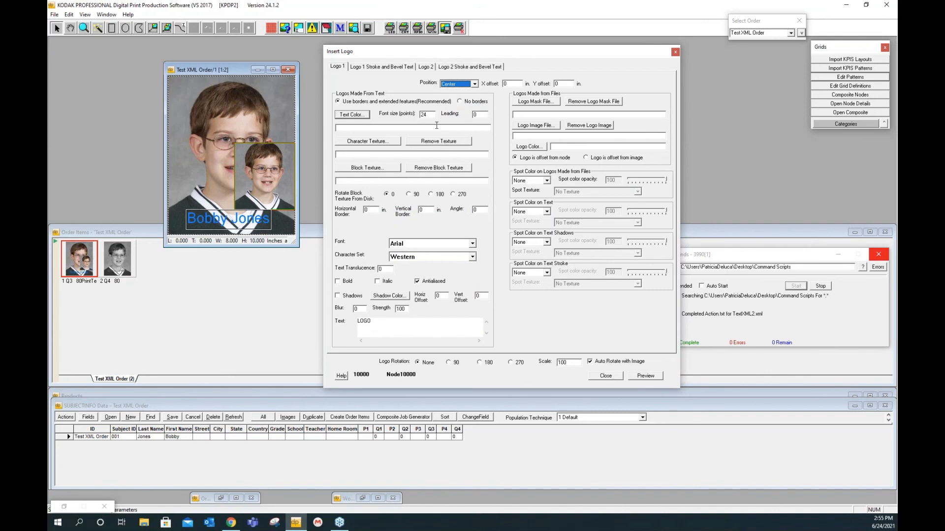
pyautogui.click(427, 114)
pyautogui.write('48')
# Apply GlowingBall.tif as the character texture of the first item's logo
pyautogui.click(369, 142)
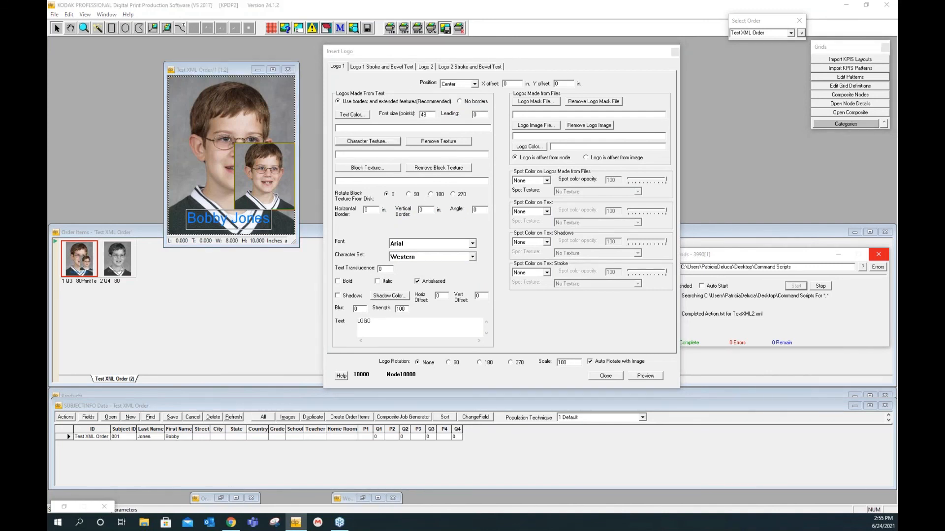
pyautogui.click(526, 215)
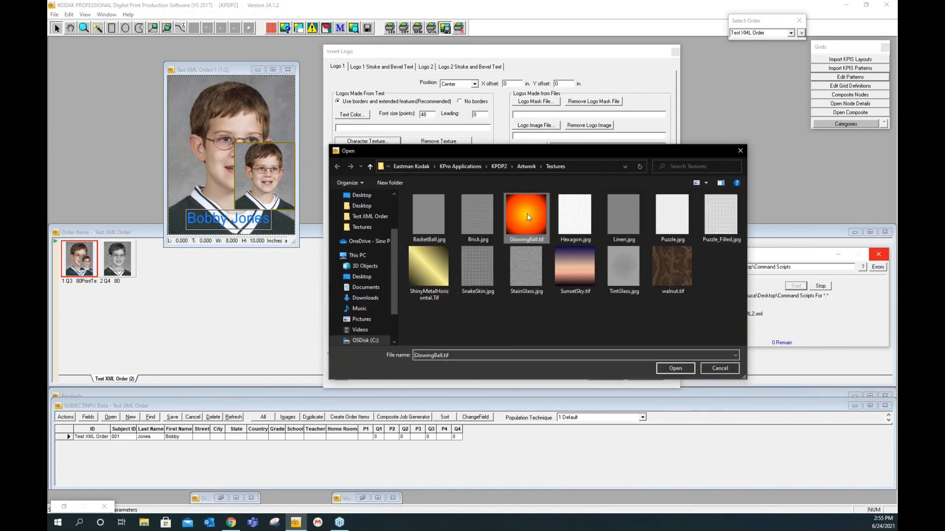
pyautogui.click(675, 368)
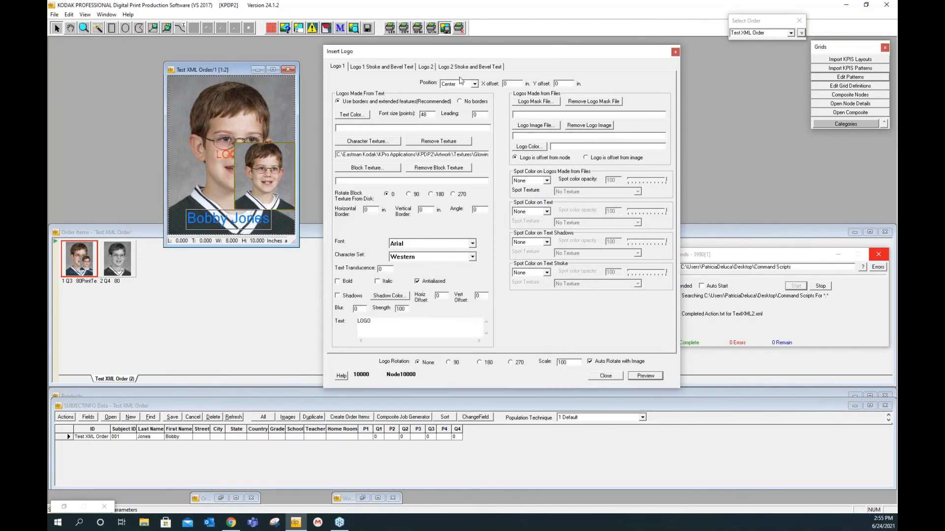
# Preview the logo at the Center Left position and set its font size to 112 points
pyautogui.click(474, 83)
pyautogui.click(454, 115)
pyautogui.click(646, 376)
pyautogui.click(428, 113)
pyautogui.press('BackSpace')
pyautogui.press('BackSpace')
pyautogui.write('112')
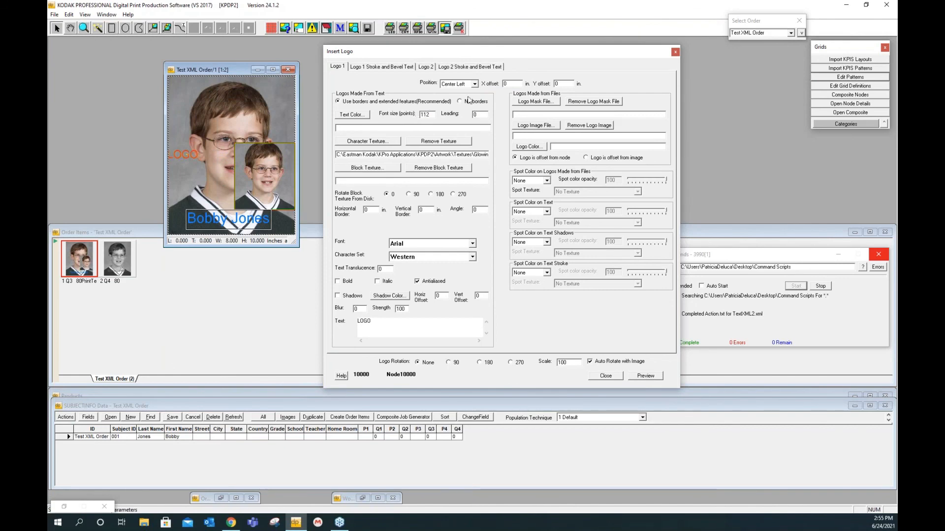